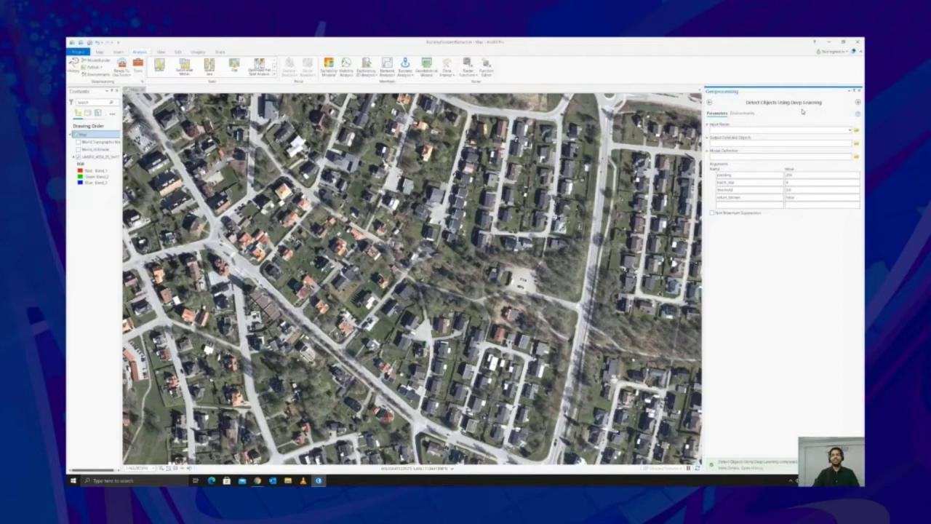
- Set up Detect Objects Using Deep Learning with the aerial image raster, the usa_building_footprints.dlpk model and Non Maximum Suppression enabled, and open its environment settings
left_click(848, 131)
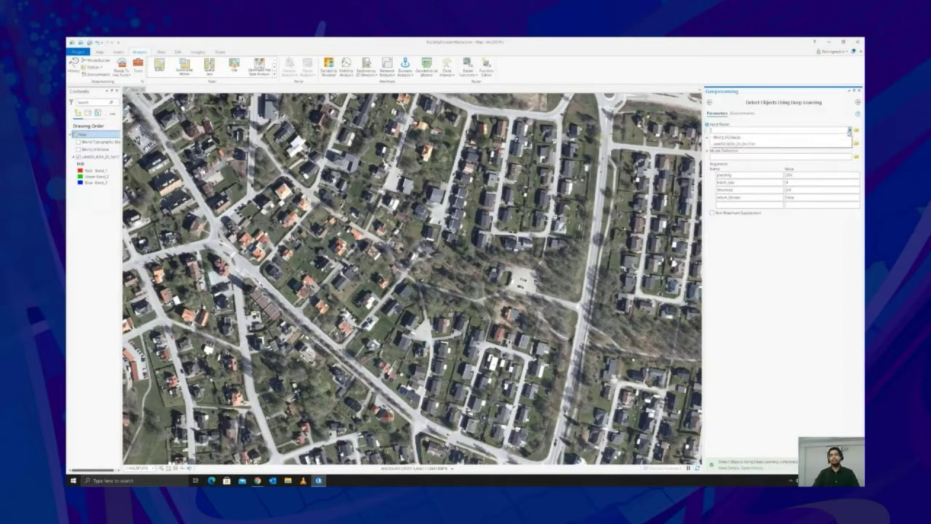
left_click(782, 143)
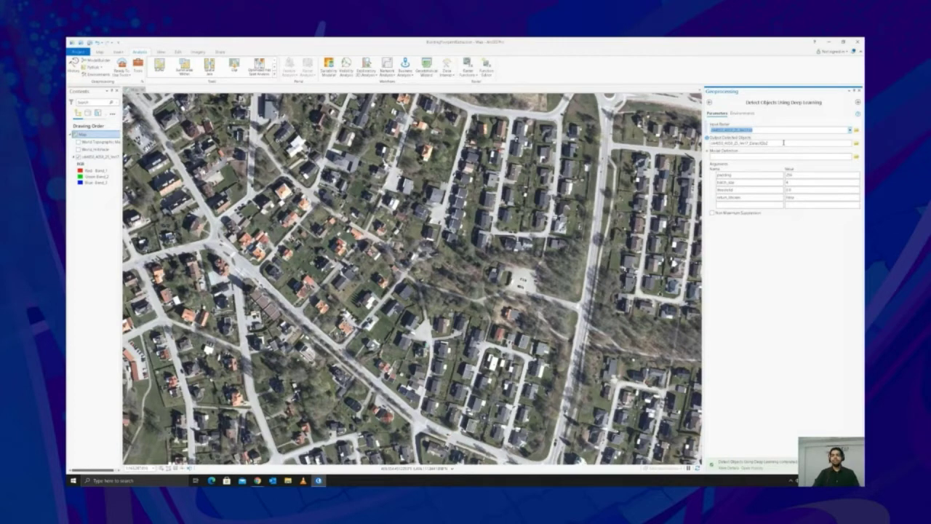
left_click(856, 156)
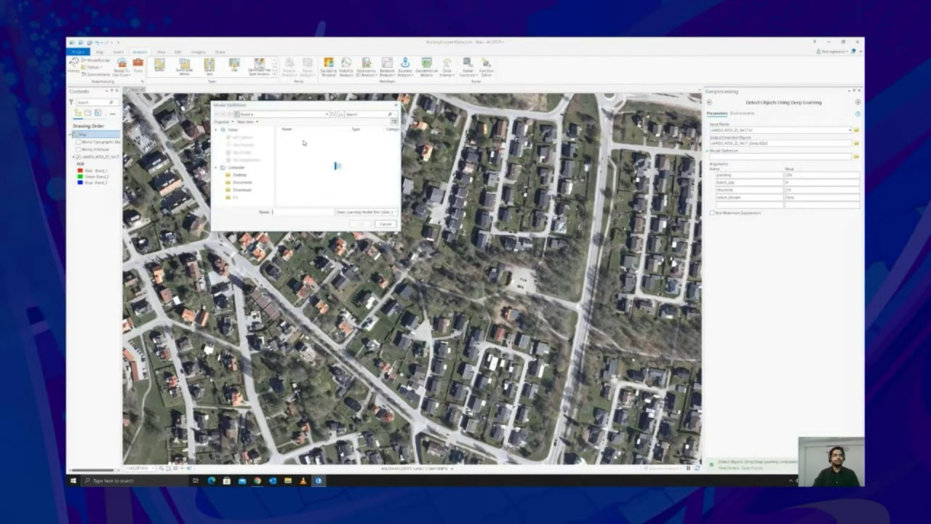
double_click(297, 138)
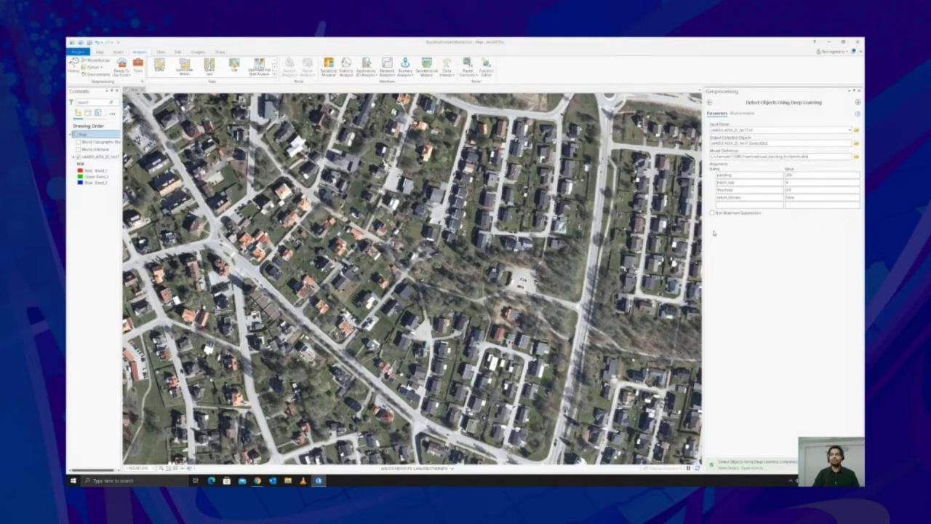
left_click(712, 212)
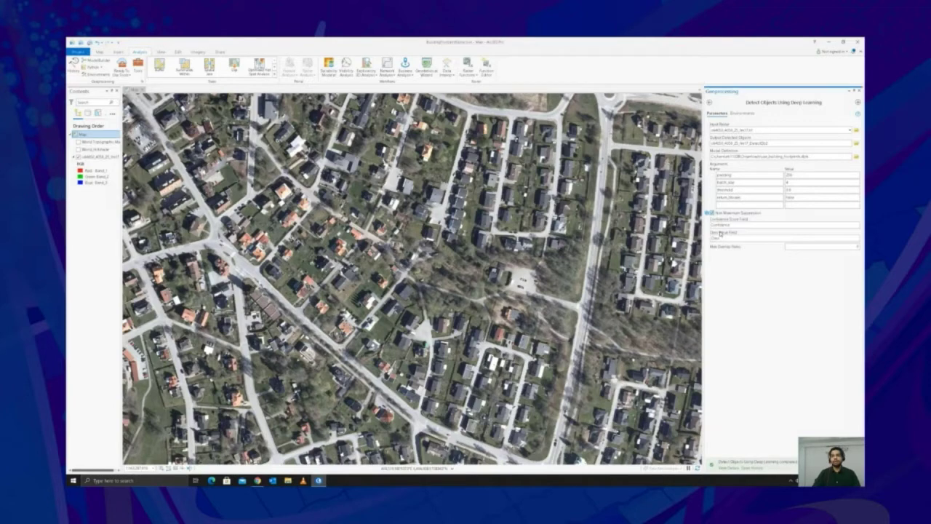
left_click(744, 113)
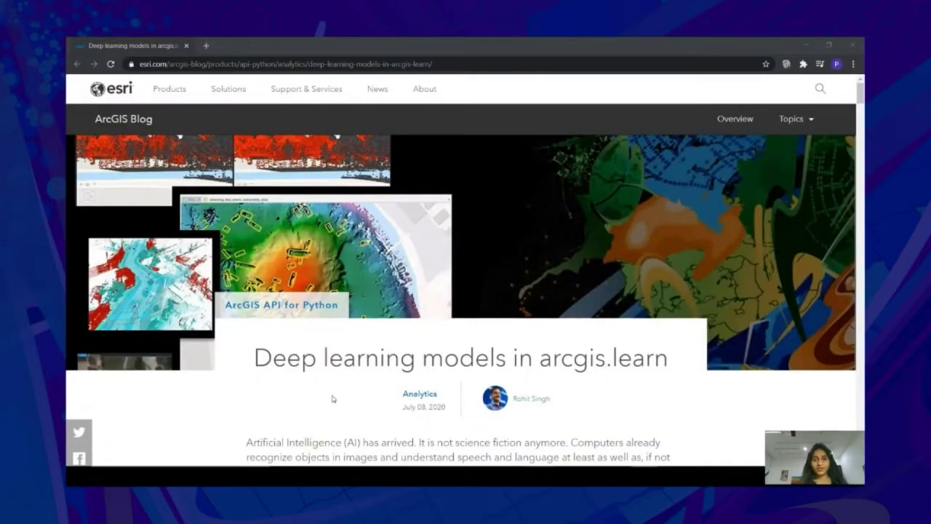
- Read through the ArcGIS blog article on arcgis.learn deep learning models, from object classification to image enhancement
scroll(333, 397, "down", 1)
scroll(332, 398, "down", 10)
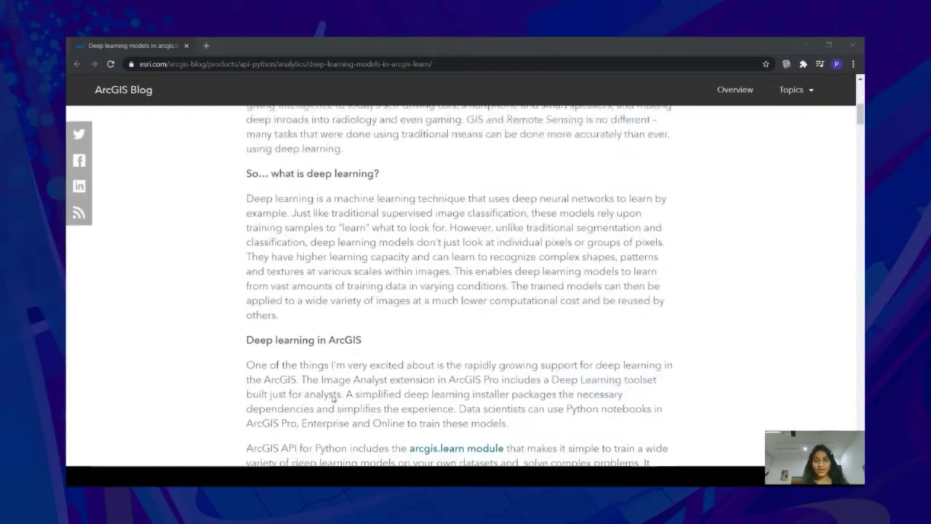
scroll(332, 398, "down", 8)
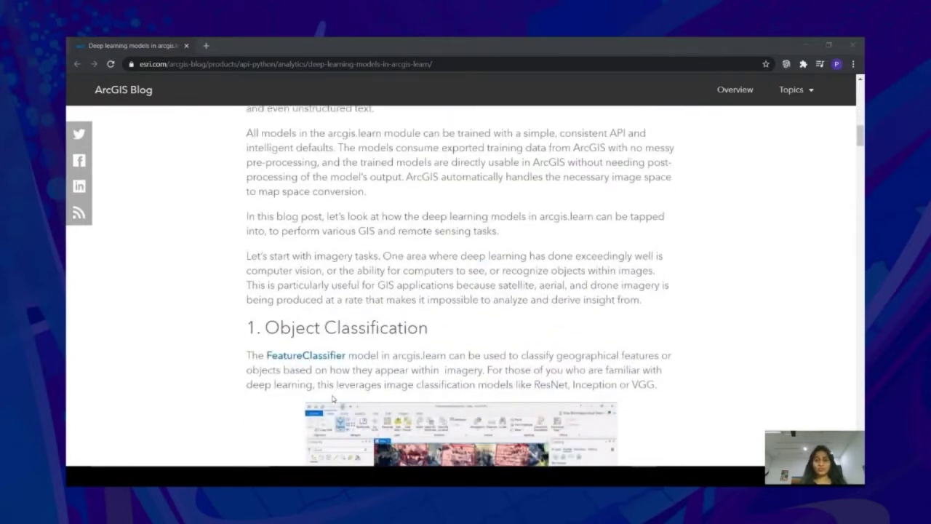
scroll(333, 398, "down", 10)
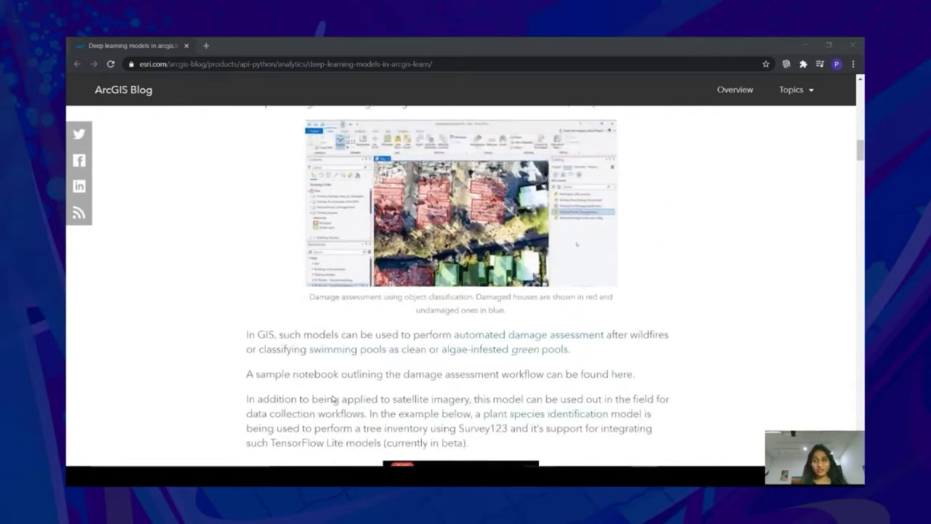
scroll(332, 398, "down", 8)
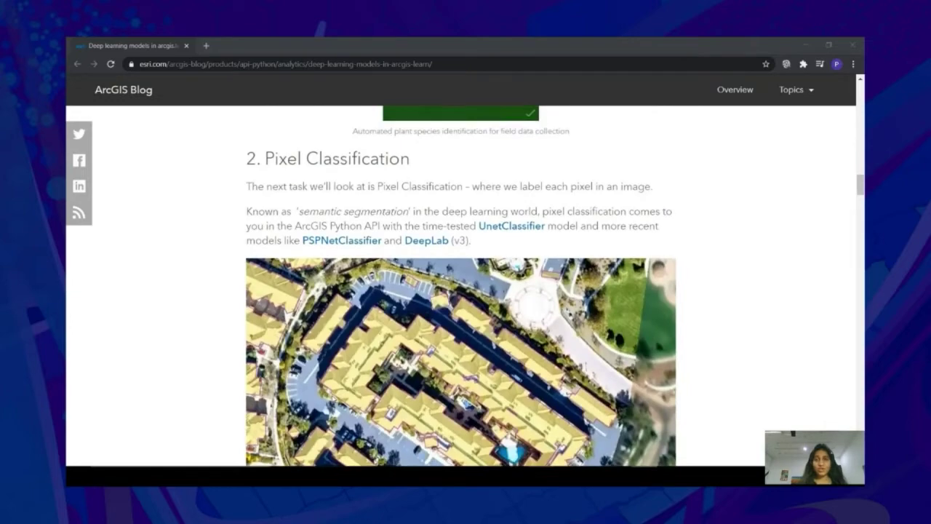
scroll(333, 398, "down", 9)
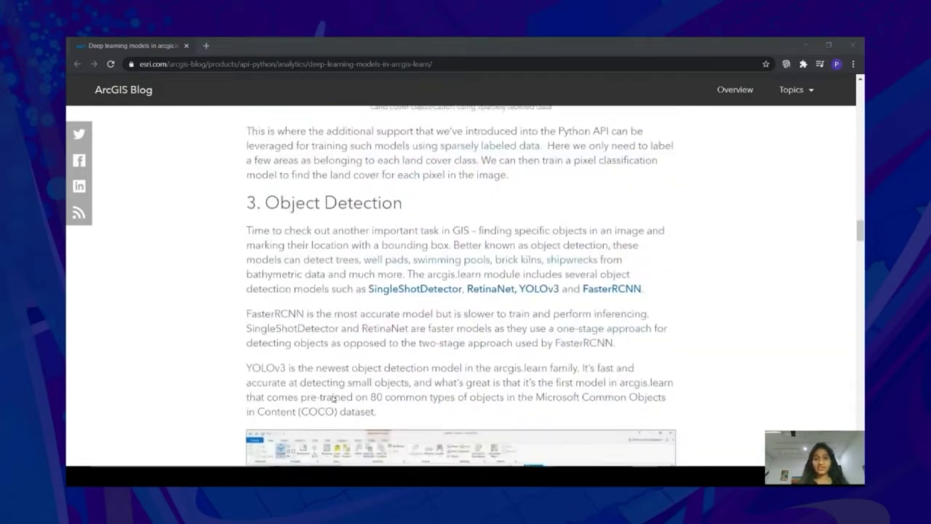
scroll(332, 398, "down", 12)
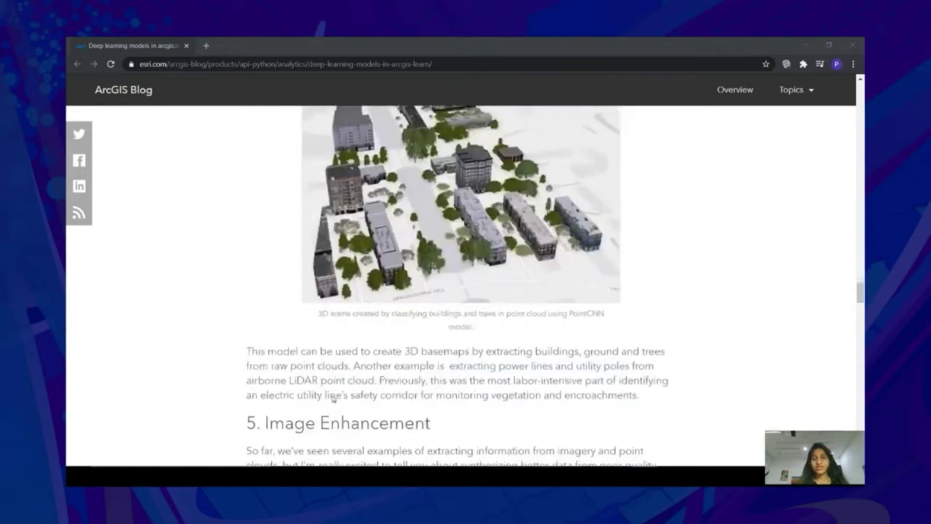
scroll(332, 398, "down", 1)
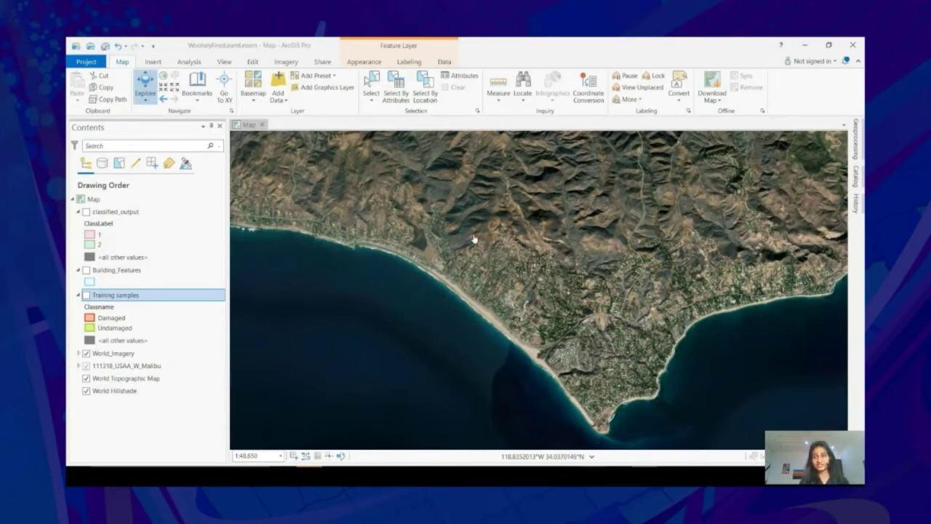
- Show the Training samples layer and inspect the damaged and undamaged building footprints up close
left_click(86, 295)
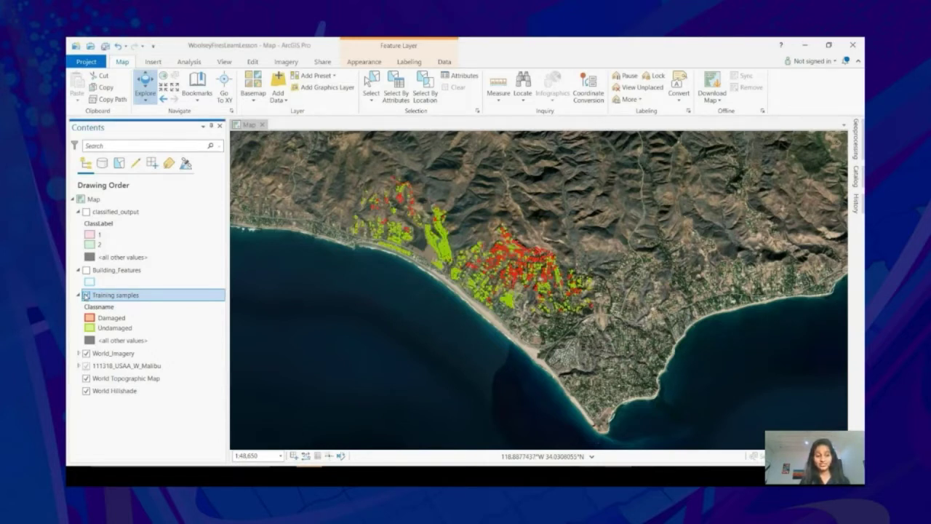
scroll(473, 272, "up", 4)
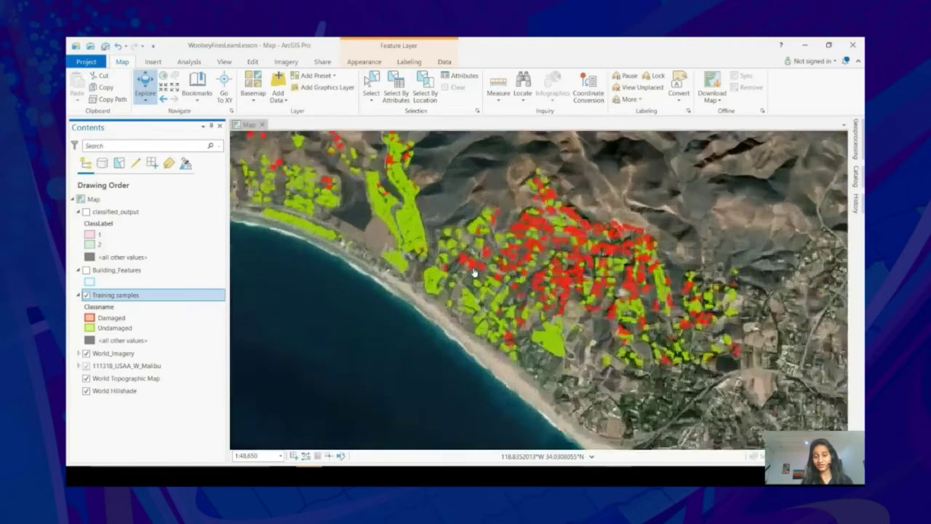
scroll(473, 272, "up", 3)
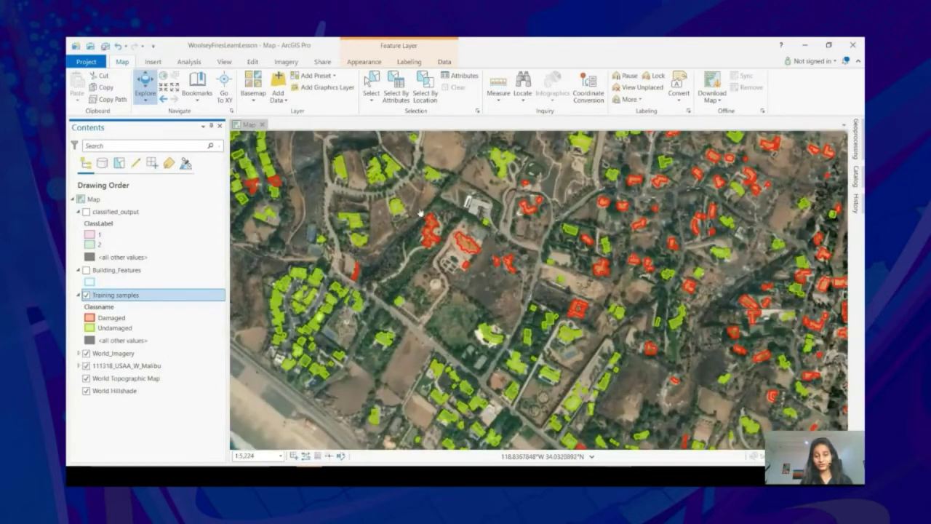
scroll(433, 223, "up", 2)
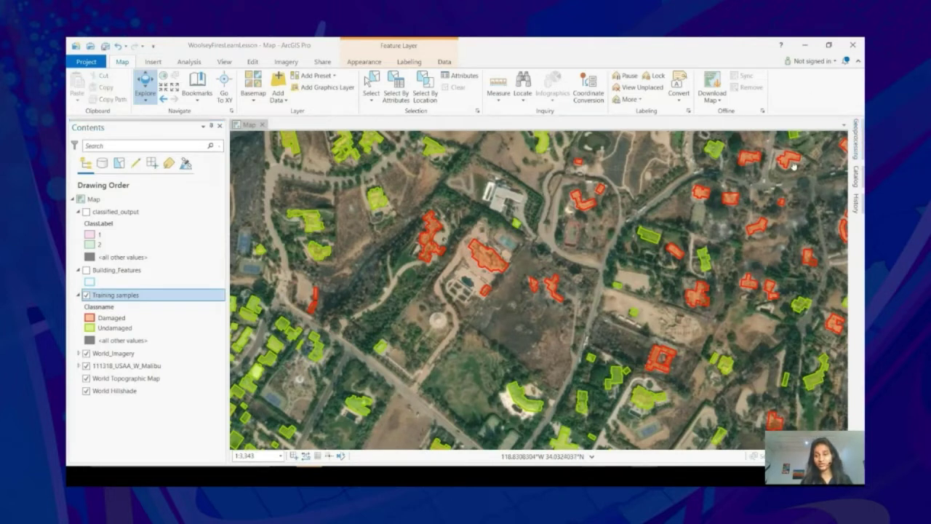
- Review the parameters and environments of Export Training Data For Deep Learning, and inspect the exported training_data folder
left_click(857, 140)
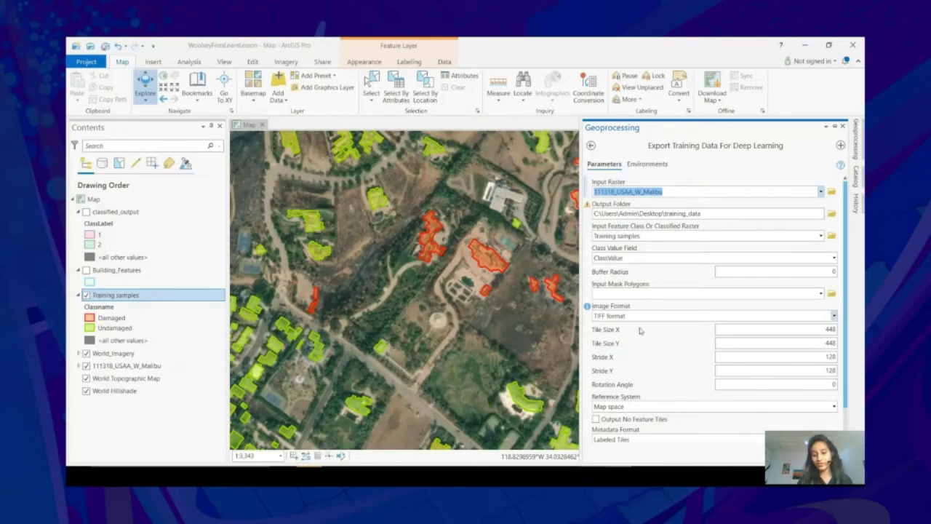
scroll(604, 328, "down", 1)
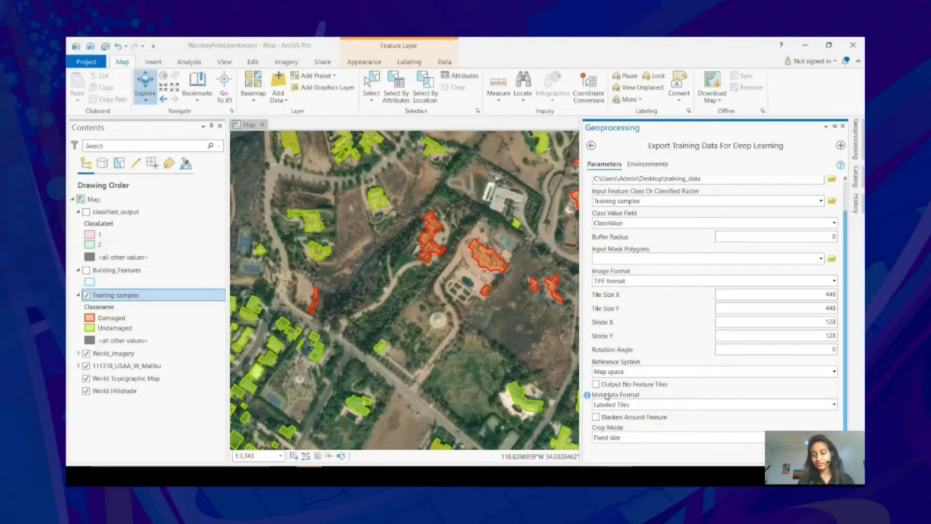
left_click(653, 164)
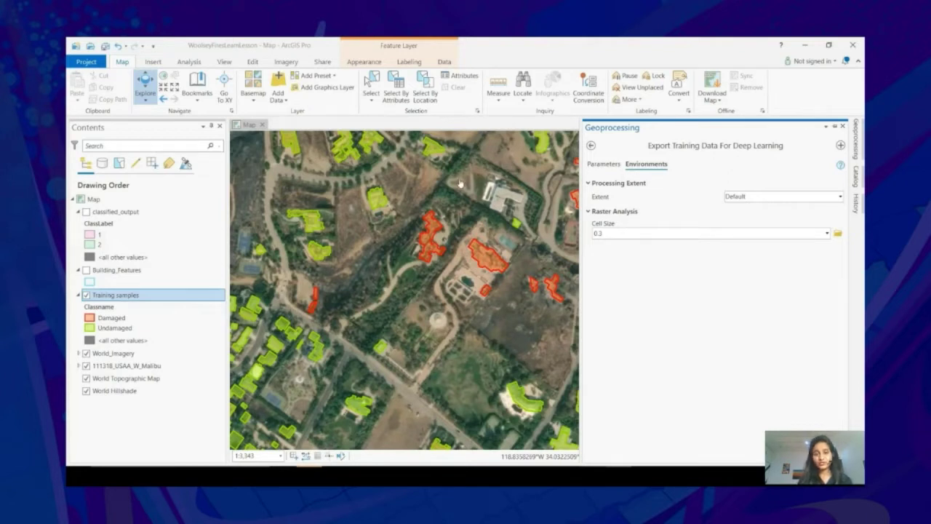
left_click(604, 163)
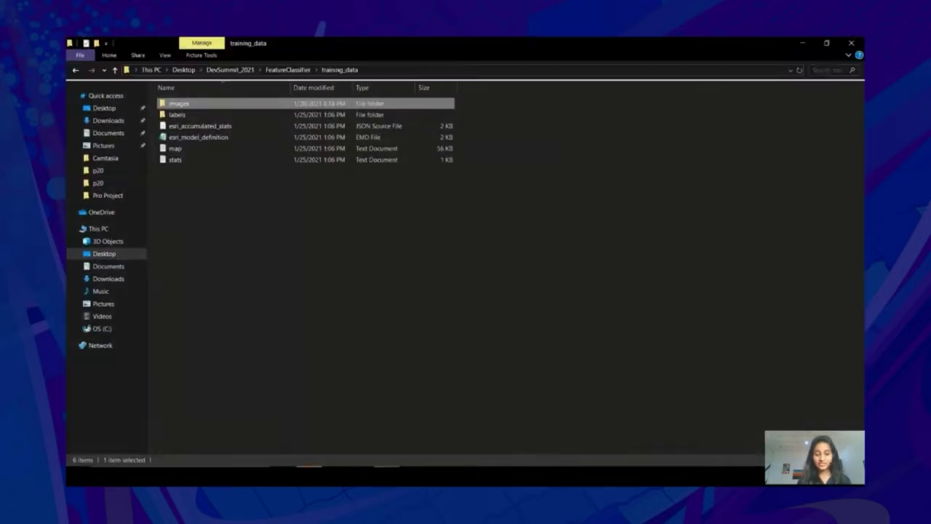
left_click(483, 286)
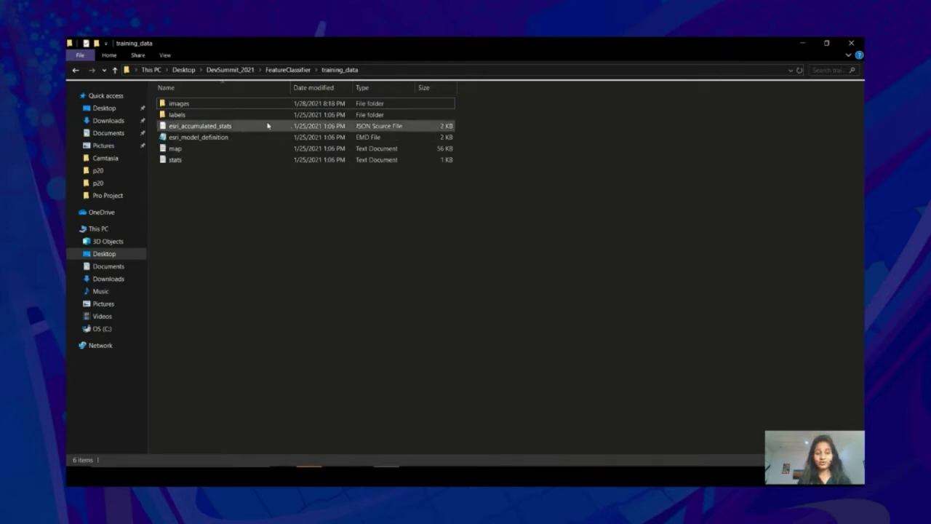
left_click(803, 44)
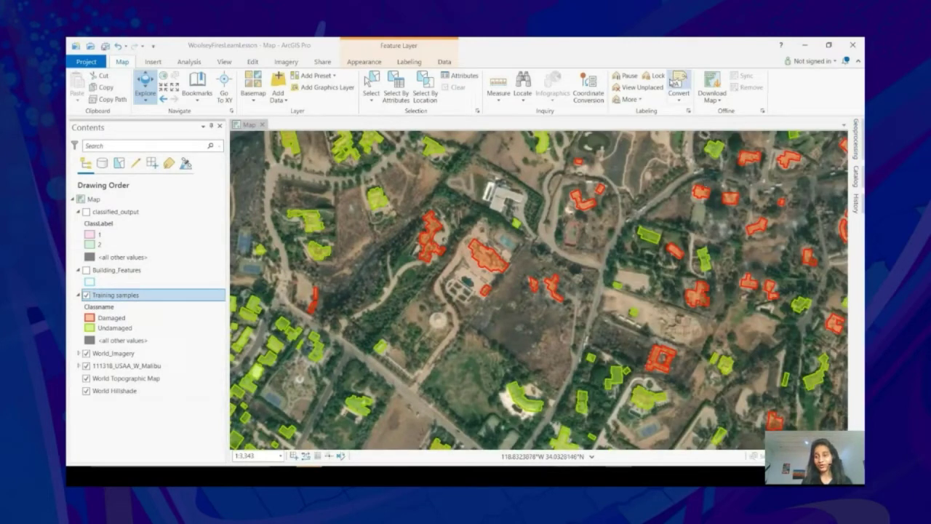
- Review the Train Deep Learning Model parameters and environments, and inspect the trained DLPK file in the models folder
mouse_move(855, 135)
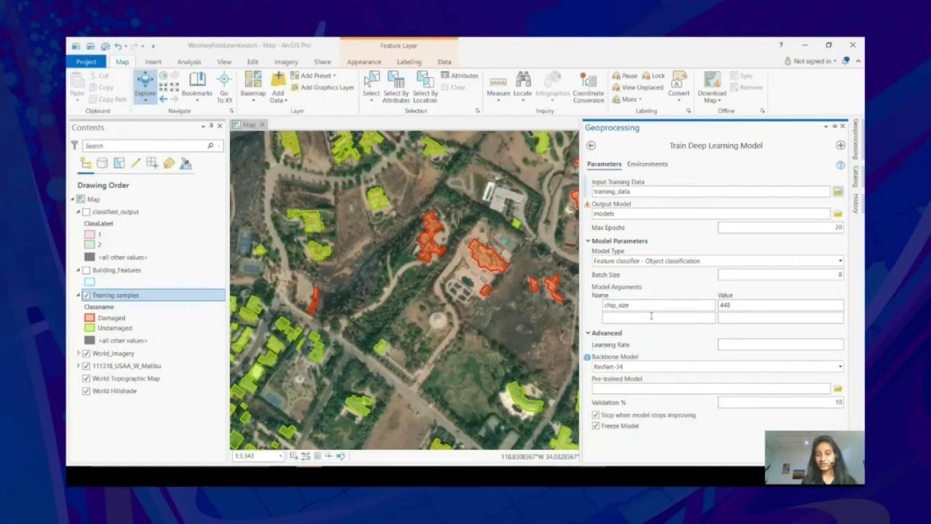
left_click(648, 164)
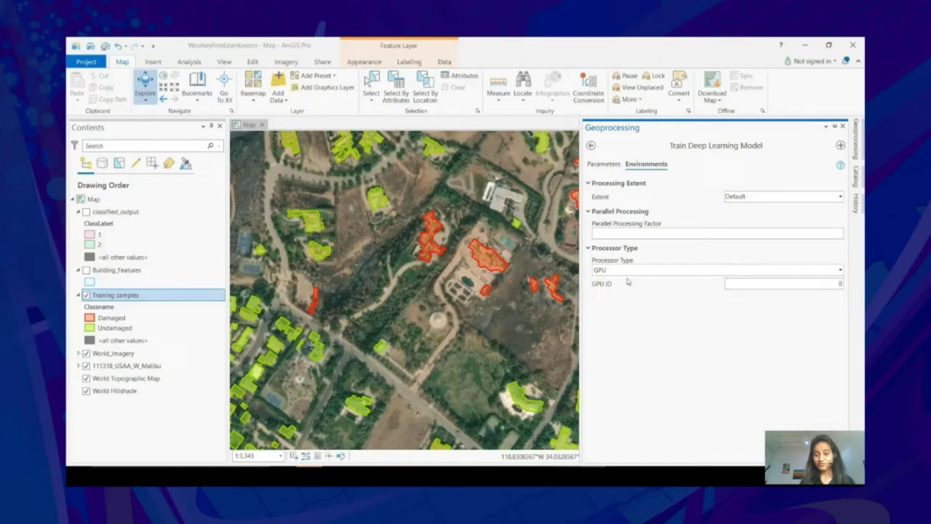
left_click(603, 165)
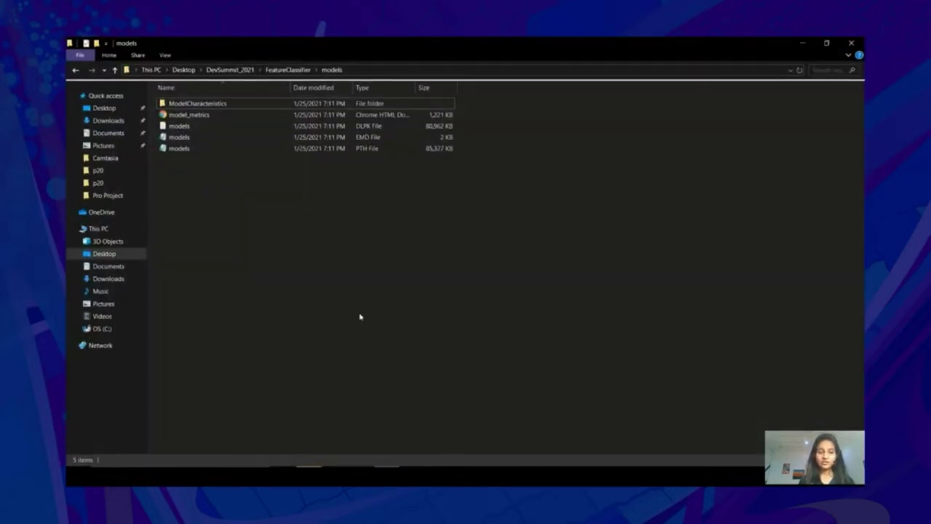
left_click(337, 126)
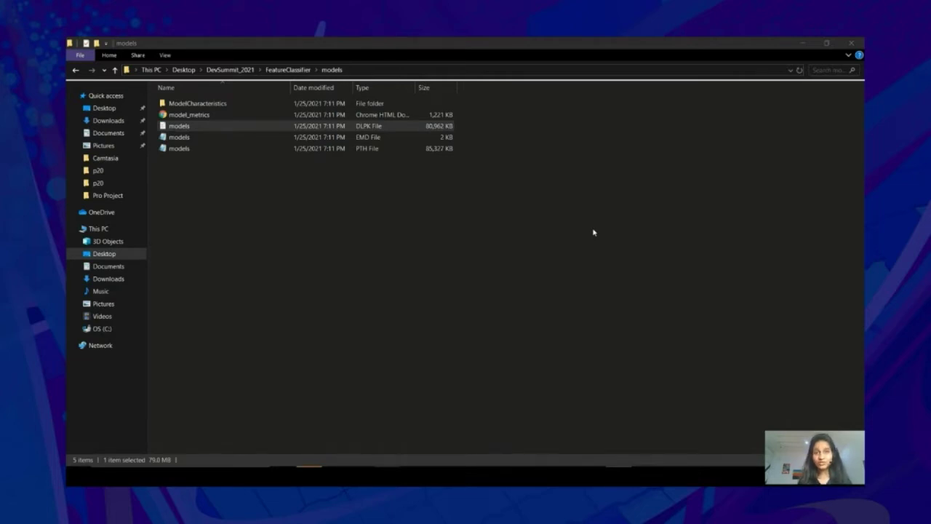
left_click(804, 45)
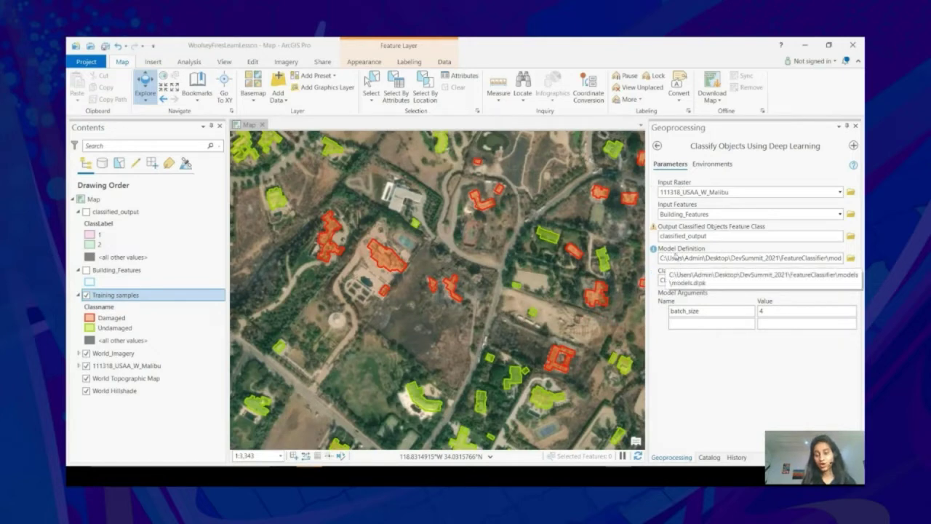
- Show the Building_Features layer, hide Training samples, and review the environments of Classify Objects Using Deep Learning
mouse_move(655, 209)
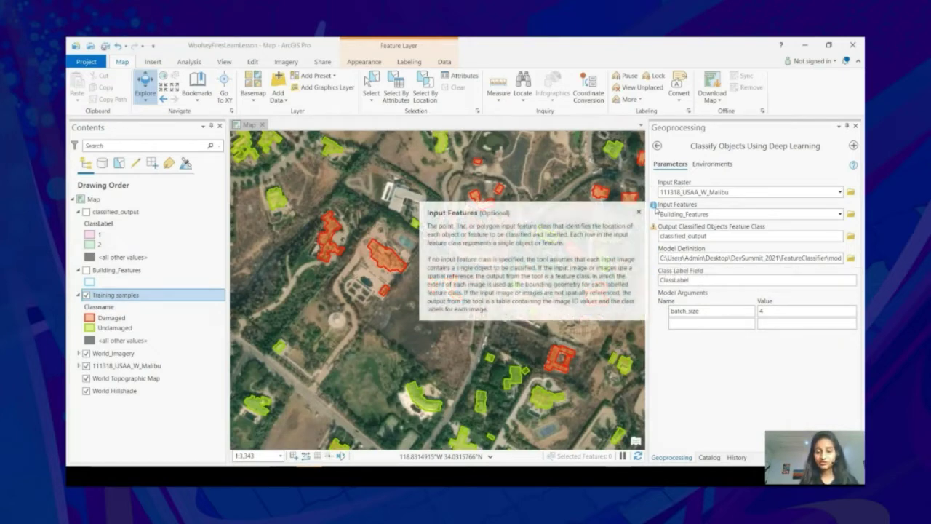
left_click(87, 270)
left_click(87, 295)
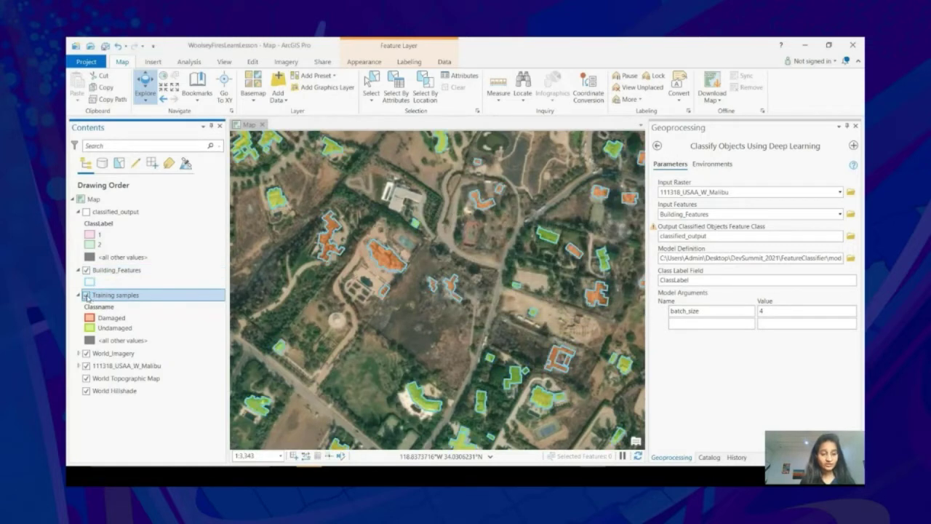
left_click(142, 270)
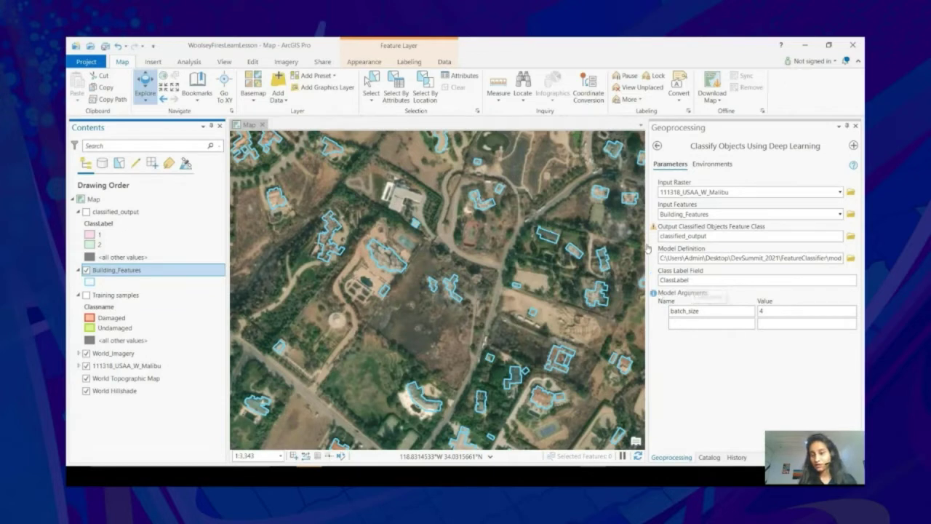
left_click(711, 167)
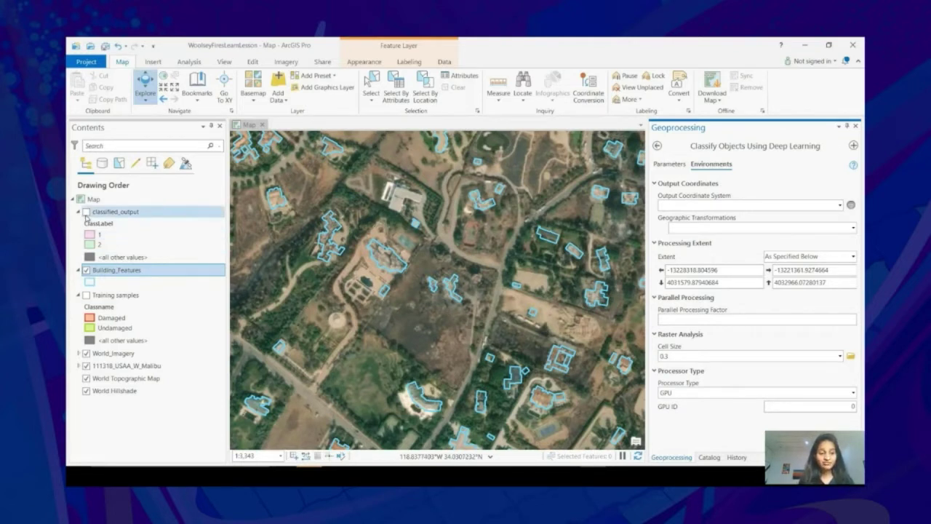
- Show the classified_output layer, hide Building_Features, and go to a bookmarked area to view the classified buildings
left_click(87, 212)
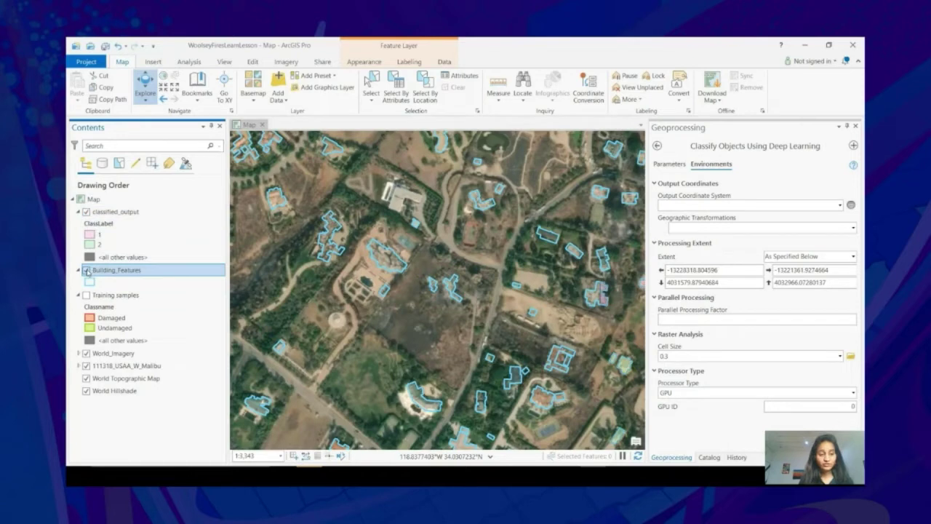
left_click(87, 271)
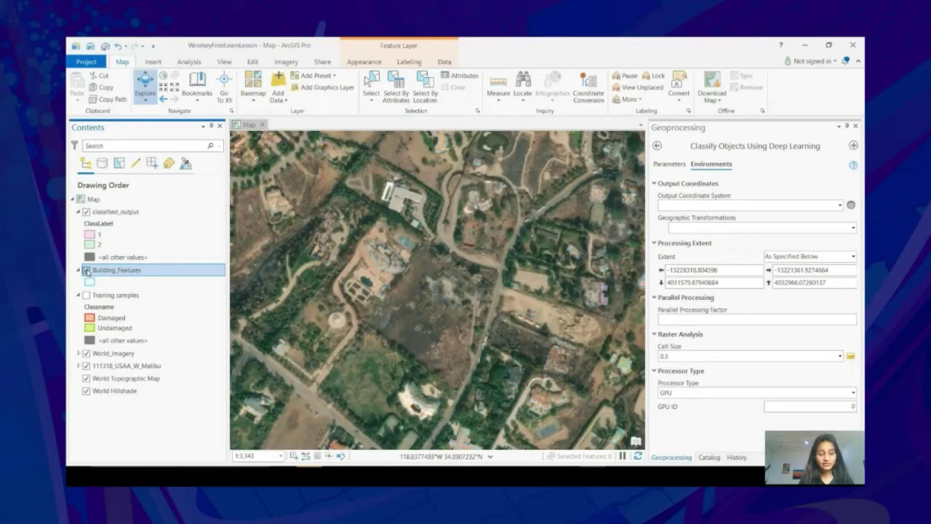
left_click(197, 105)
left_click(219, 154)
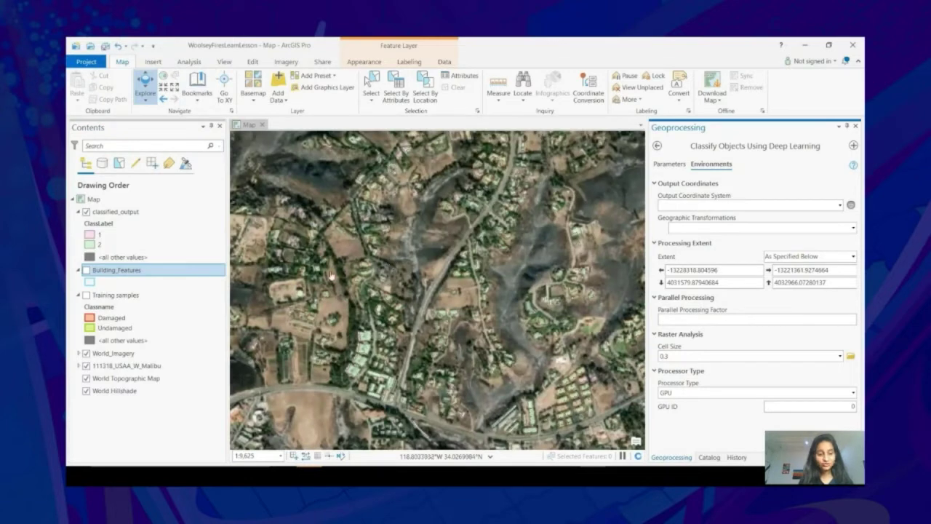
- Examine the classified damaged and undamaged buildings up close, and return to an overview of the whole coastal area
scroll(339, 250, "up", 2)
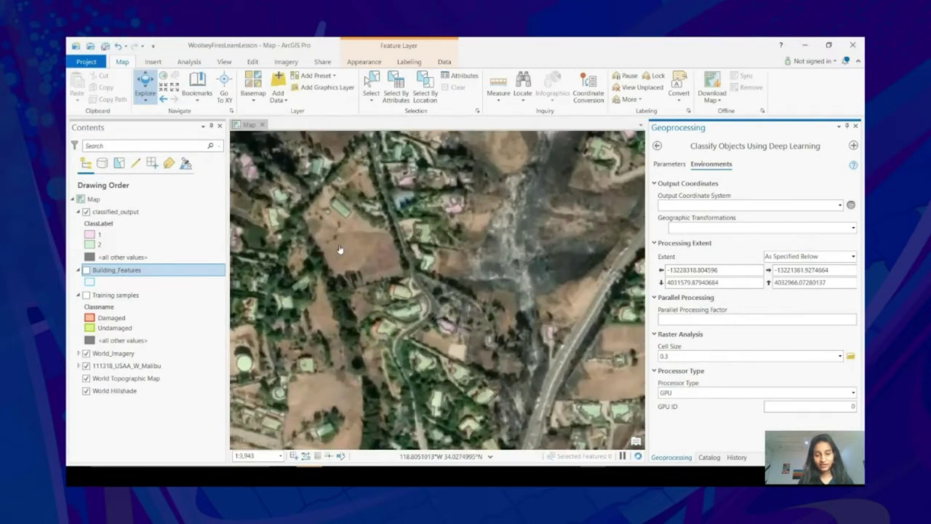
scroll(426, 209, "up", 1)
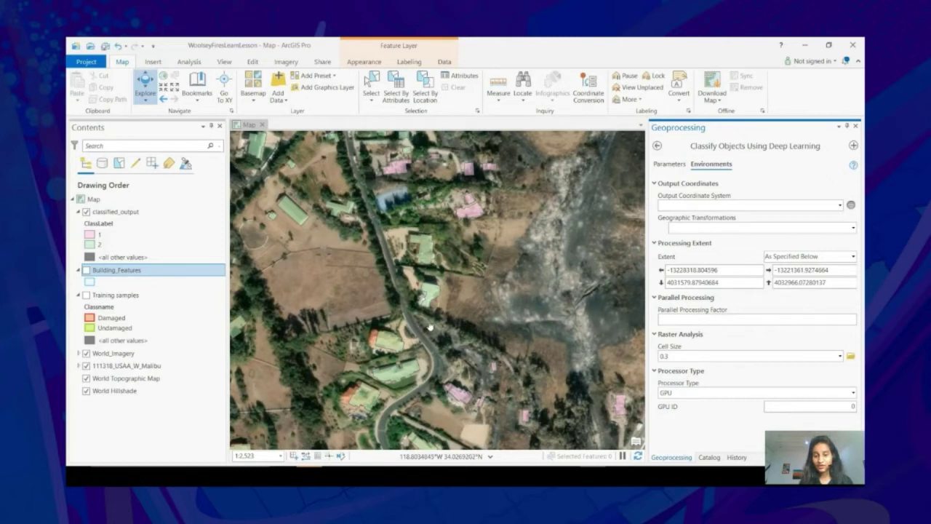
scroll(429, 326, "down", 3)
scroll(427, 324, "down", 3)
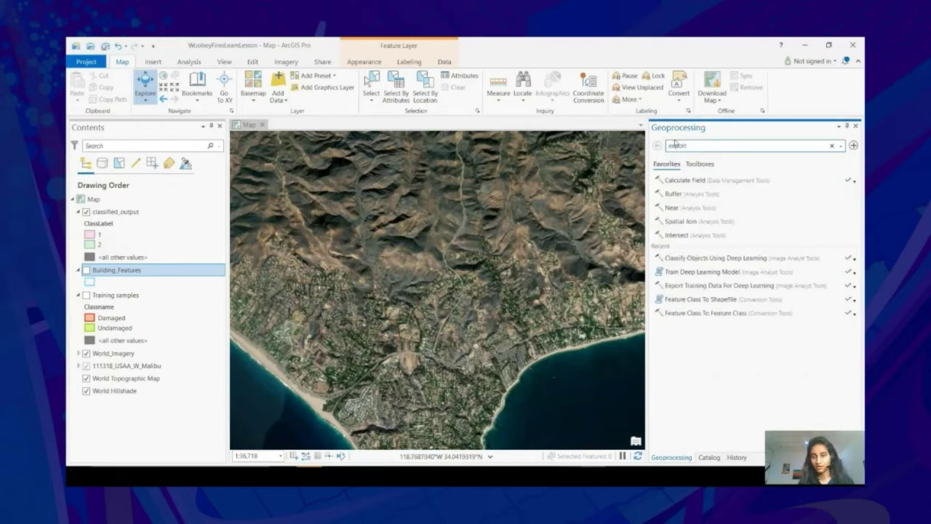
- Search the geoprocessing tools for "export train", open Export Training Data For Deep Learning (Image Analyst Tools), and display its metadata format options
type("t train")
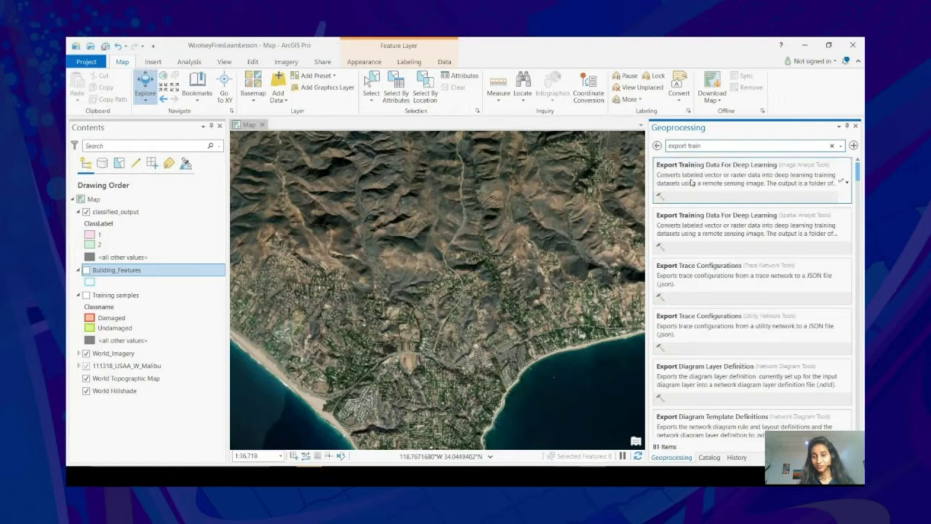
left_click(727, 167)
scroll(788, 393, "down", 1)
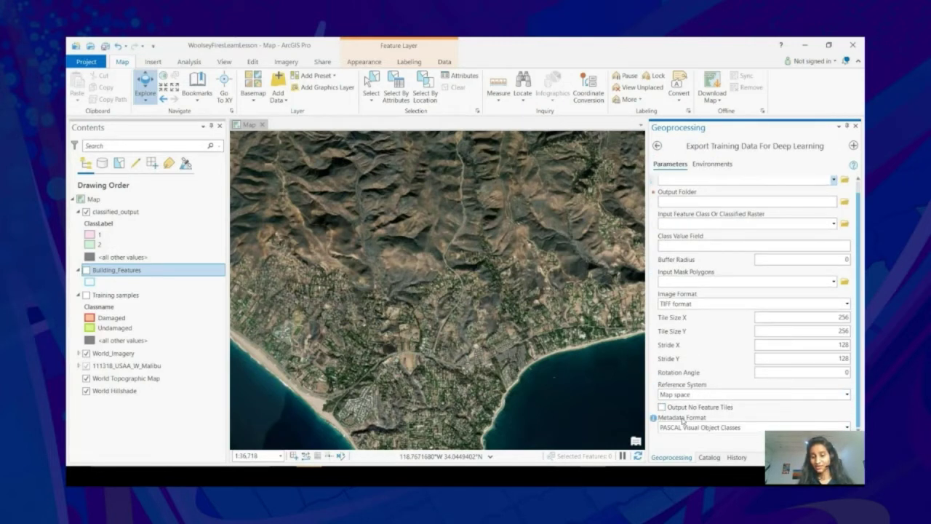
left_click(846, 426)
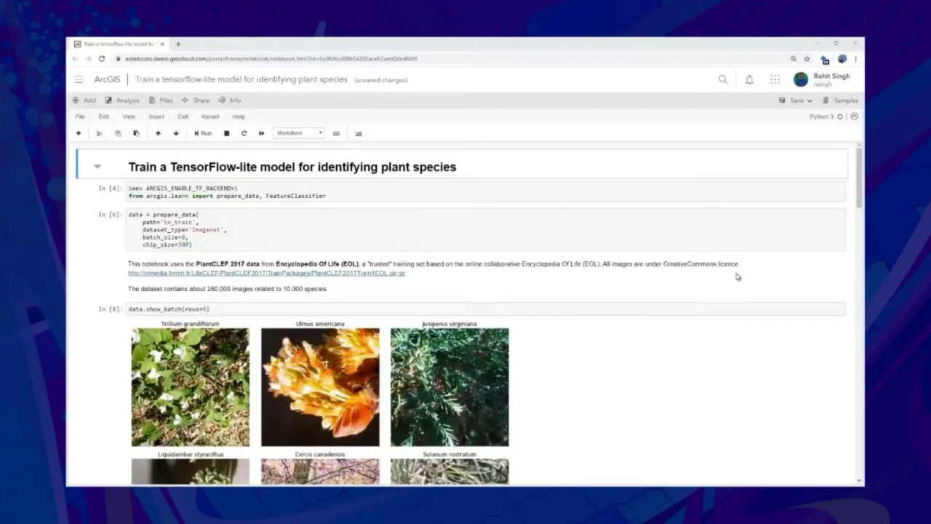
- Review the sample training images in the plant species notebook and highlight the dataset's image and species counts in its description
left_click_drag(861, 189, 854, 217)
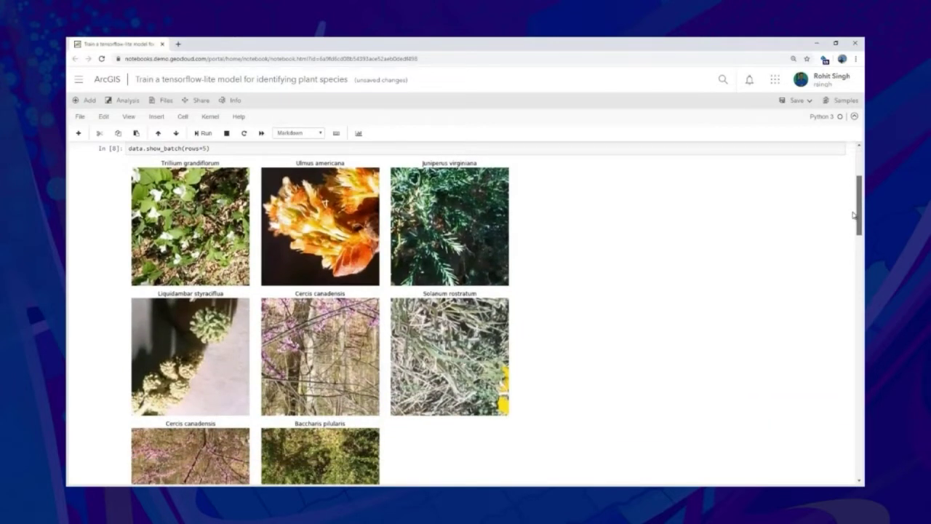
scroll(855, 214, "up", 1)
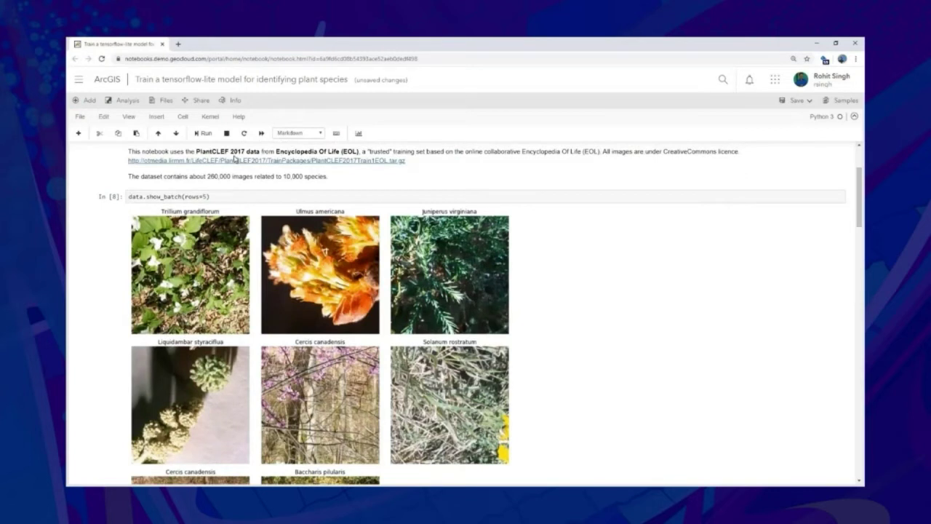
left_click_drag(208, 177, 330, 180)
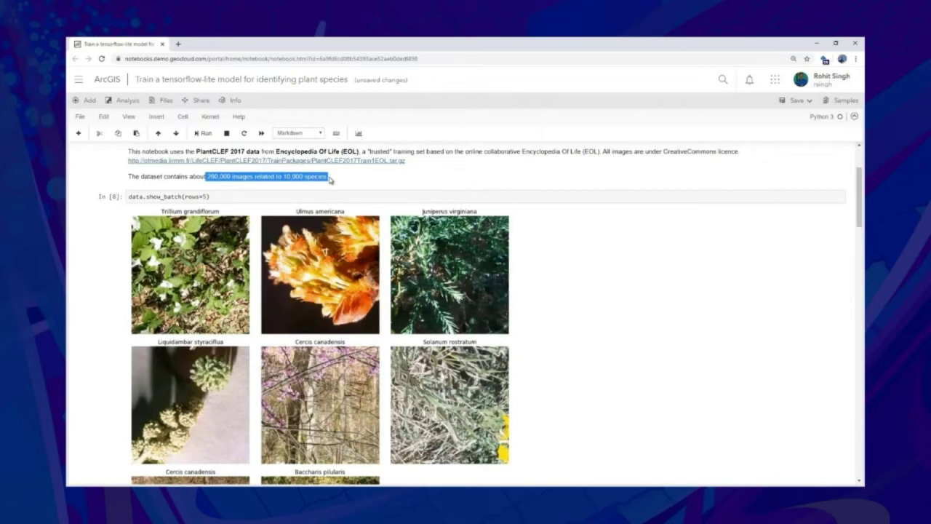
left_click_drag(331, 180, 337, 181)
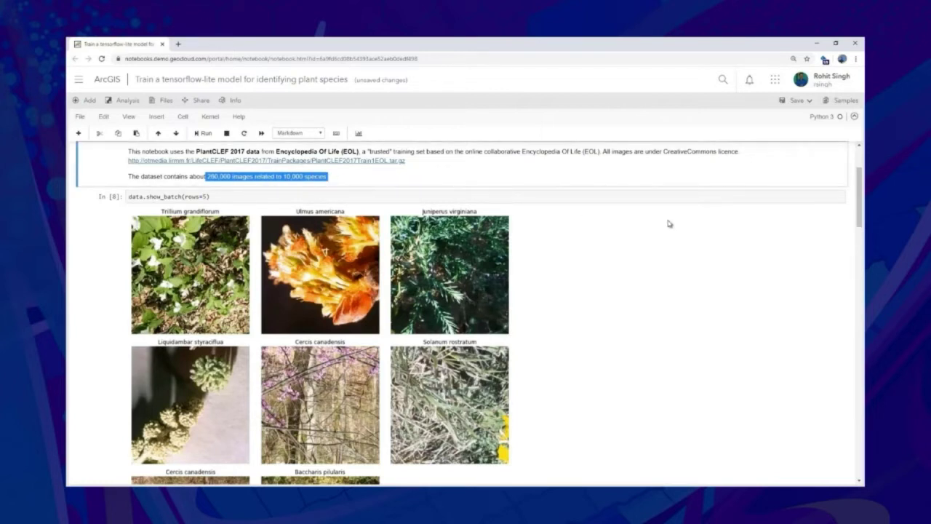
- Review the notebook's FeatureClassifier cell, highlighting the TensorFlow backend, the prediction results, and the tflite framework used to save the model
left_click_drag(858, 215, 856, 271)
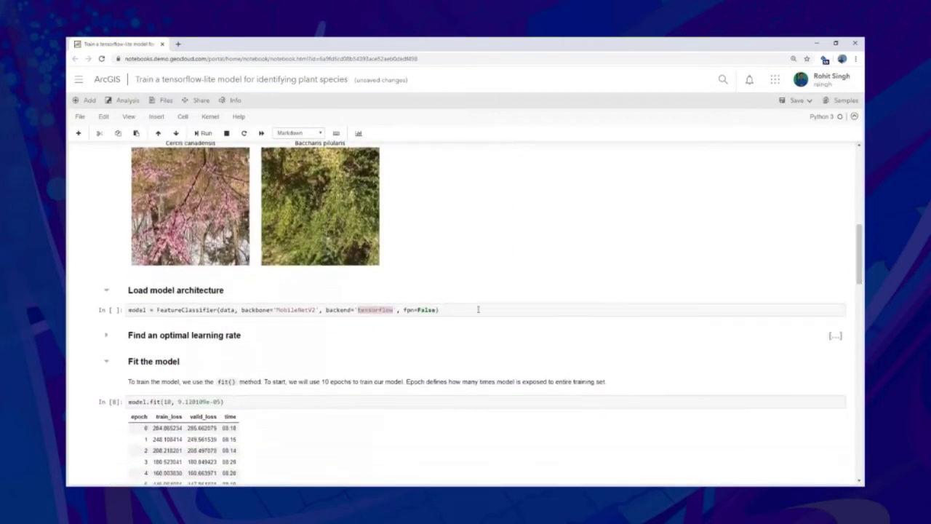
left_click_drag(324, 310, 396, 310)
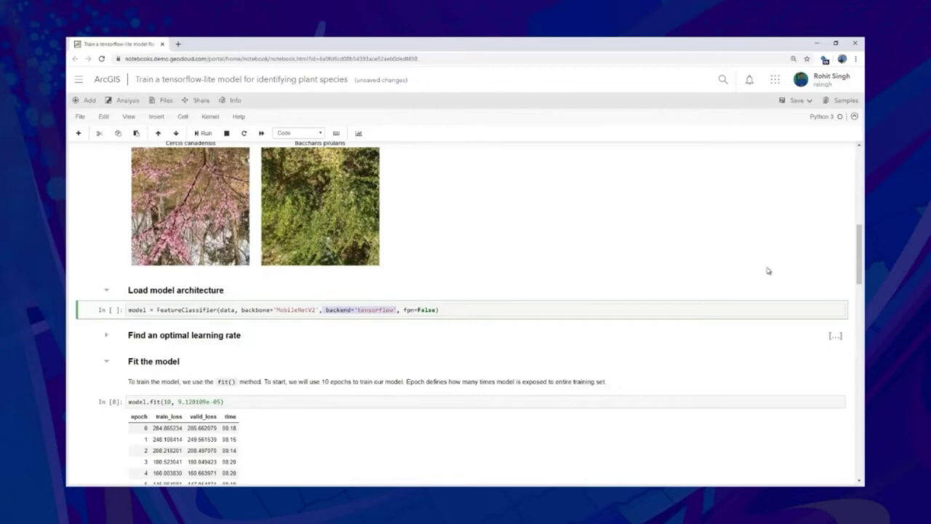
left_click_drag(857, 251, 837, 403)
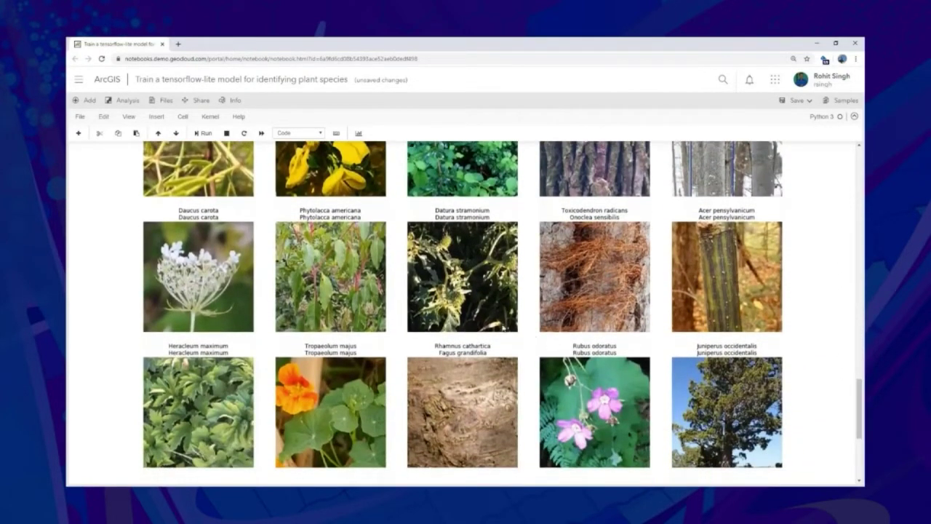
scroll(446, 319, "down", 3)
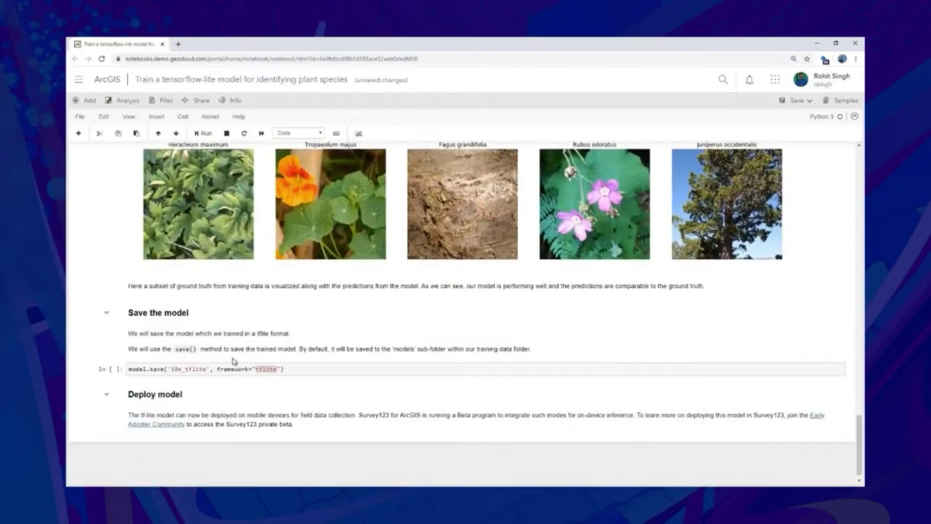
left_click(262, 369)
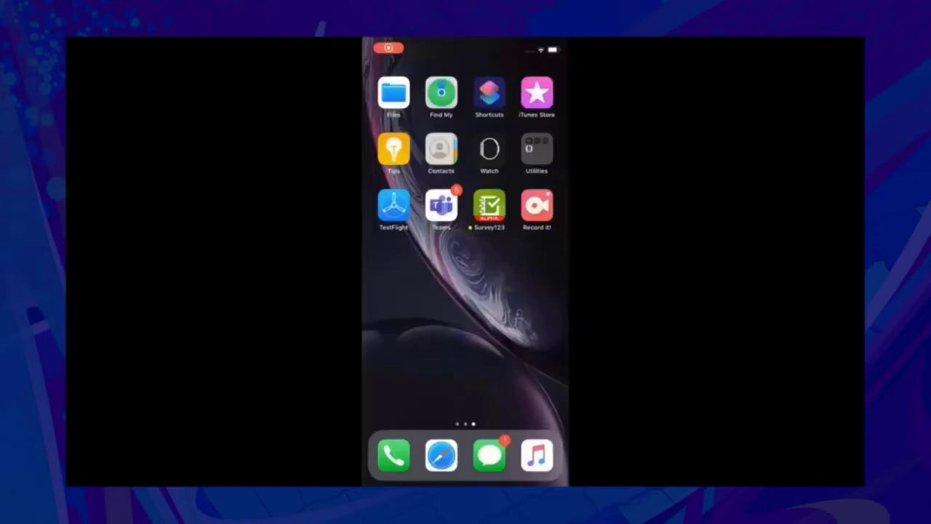
- Switch to Survey123 on the phone, open the PlantCLEF survey, and browse the species choices for Plant classification
left_click(489, 206)
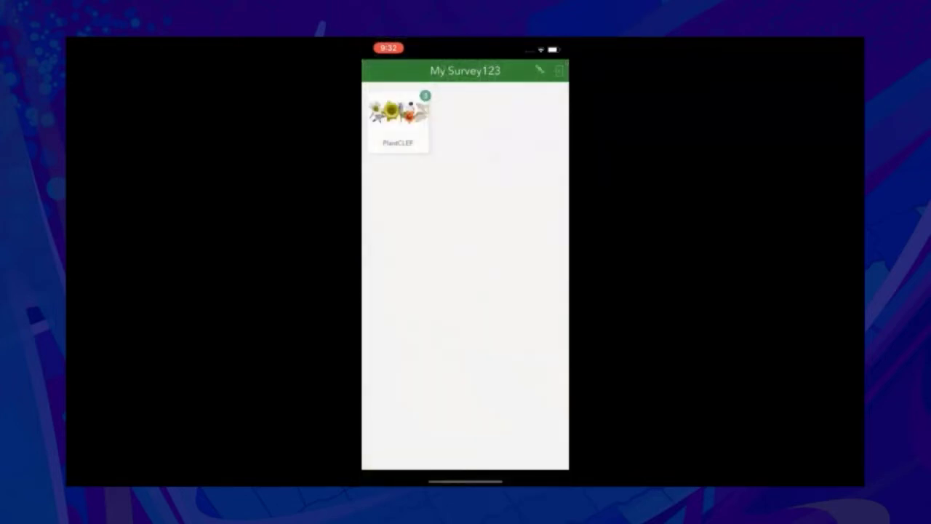
left_click(395, 119)
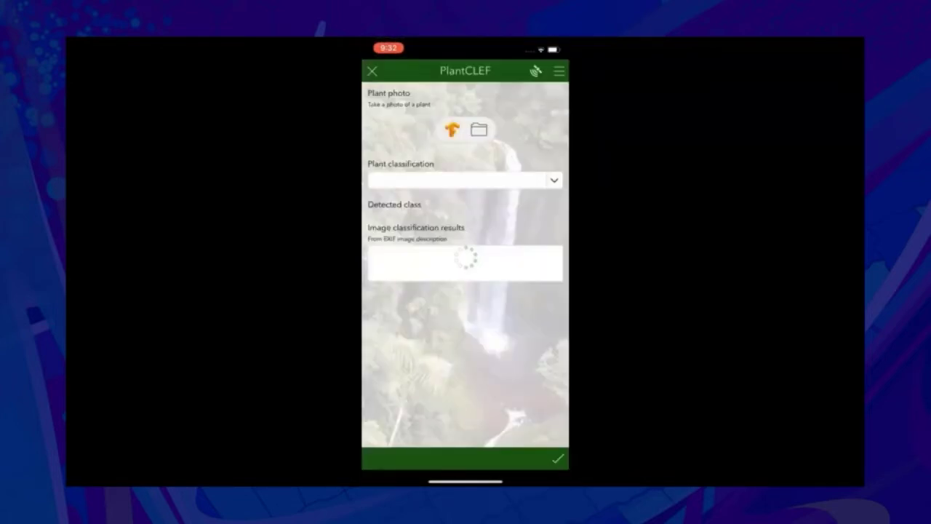
left_click(466, 179)
scroll(465, 230, "down", 5)
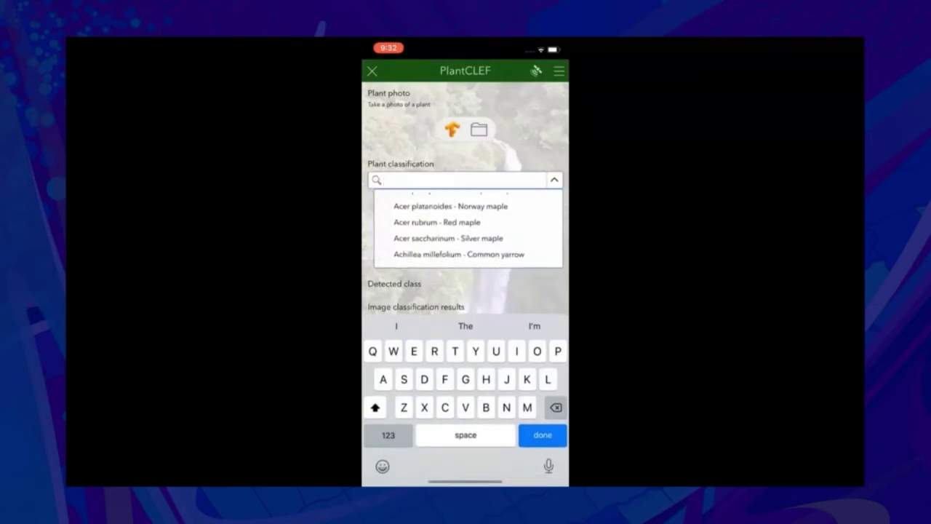
left_click(554, 179)
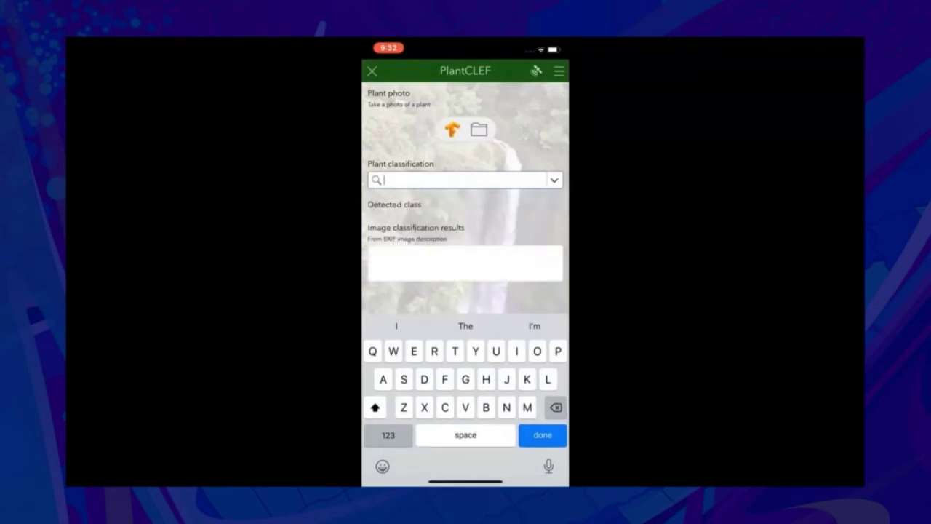
- Capture a plant photo for automatic classification, submit the PlantCLEF record, and start capturing a photo for another record
left_click(451, 130)
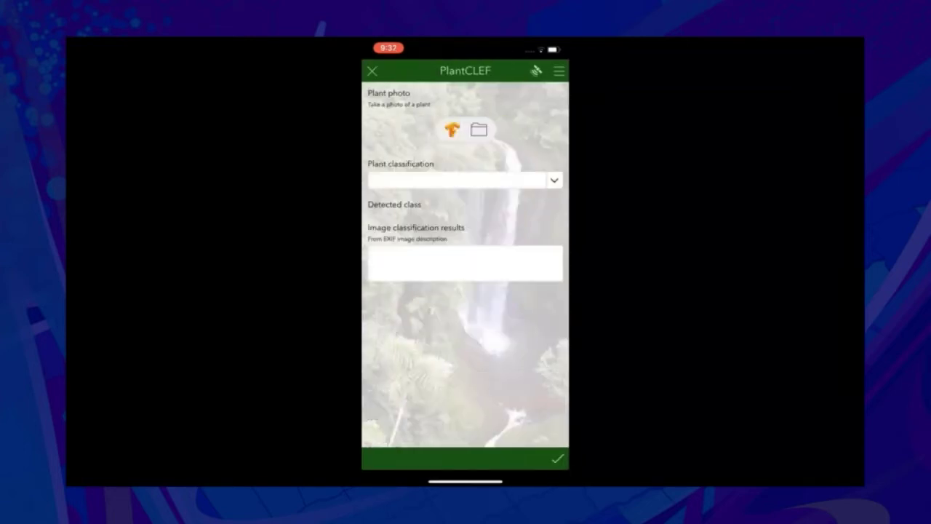
left_click(452, 130)
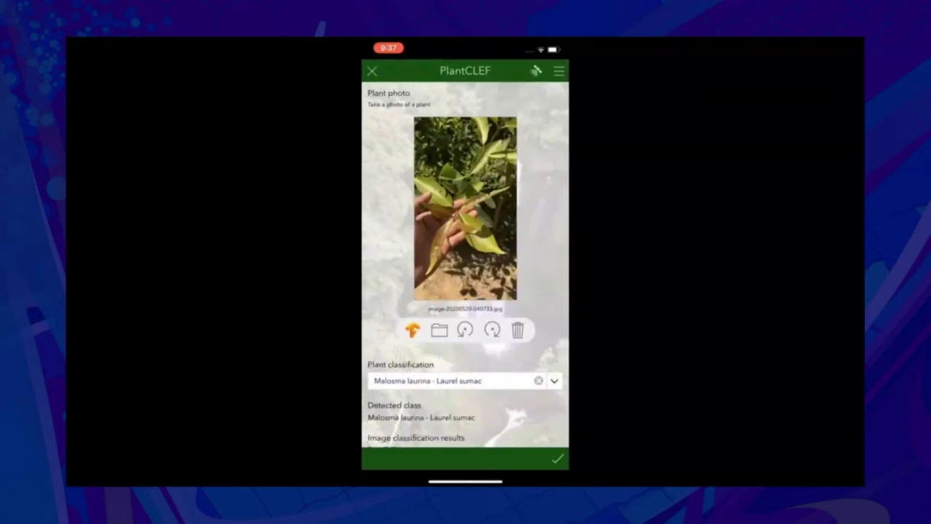
left_click(558, 458)
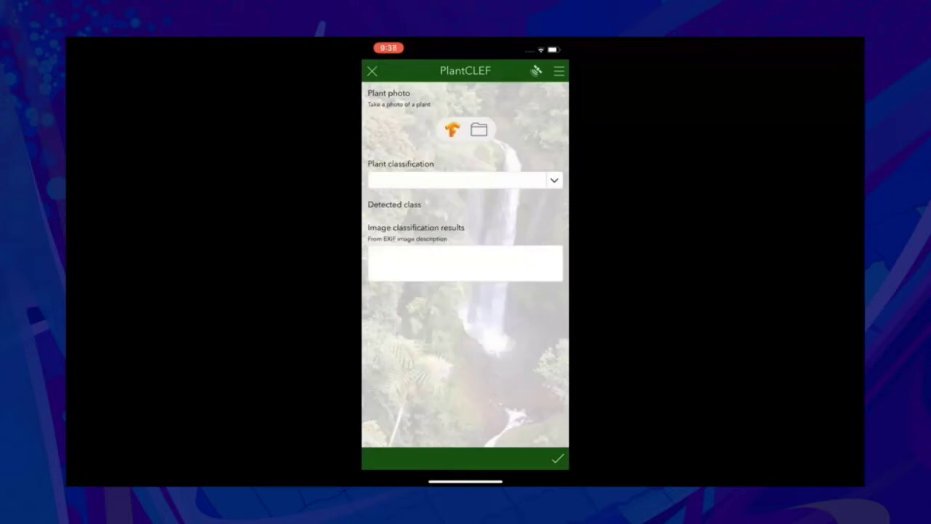
left_click(452, 128)
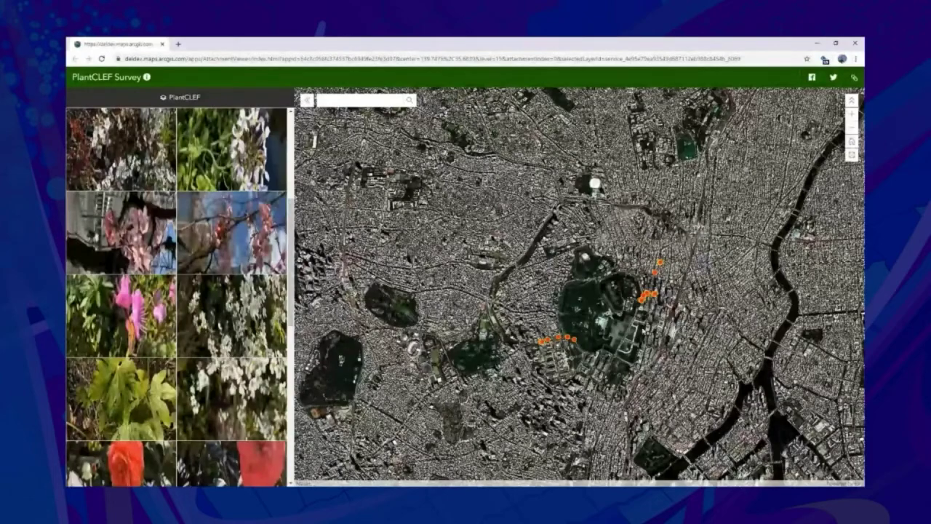
- Inspect the photos and plant classifications of several survey points around the palace grounds on the PlantCLEF Survey web map
scroll(578, 337, "up", 2)
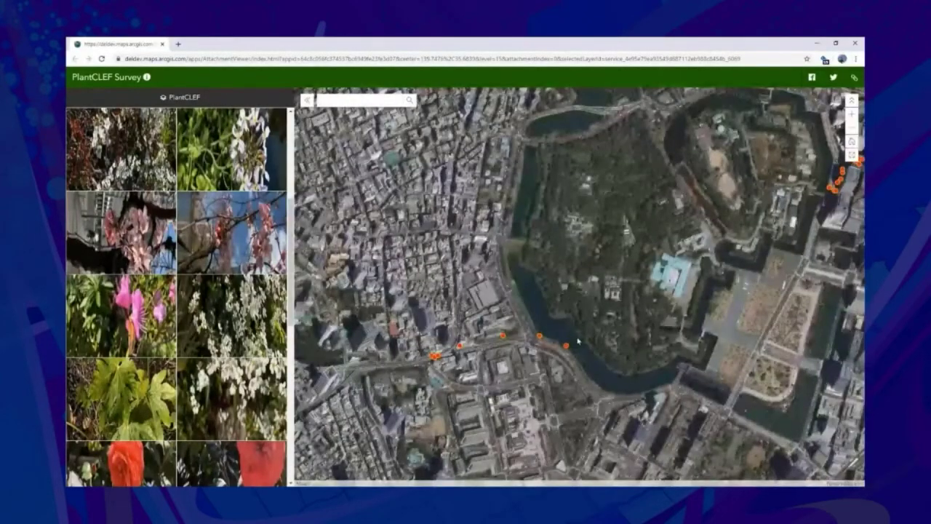
left_click(459, 347)
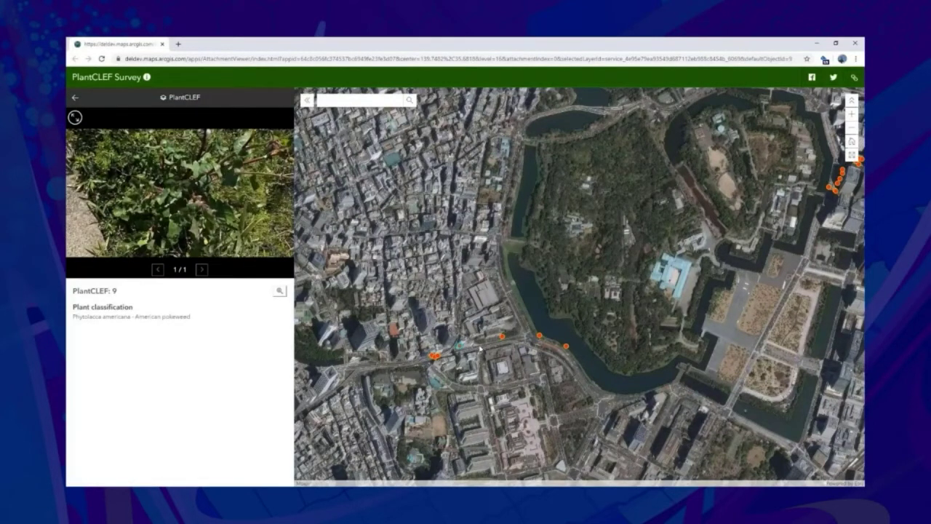
left_click(502, 337)
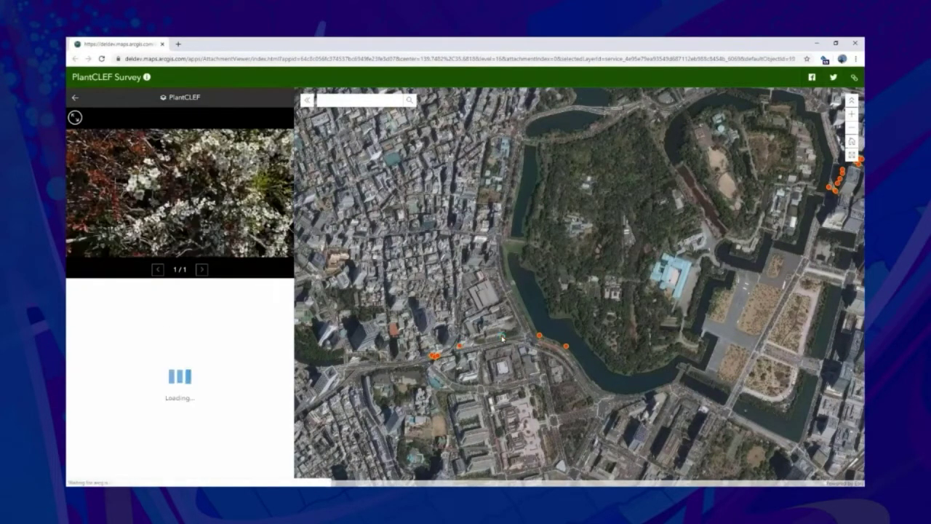
left_click(539, 336)
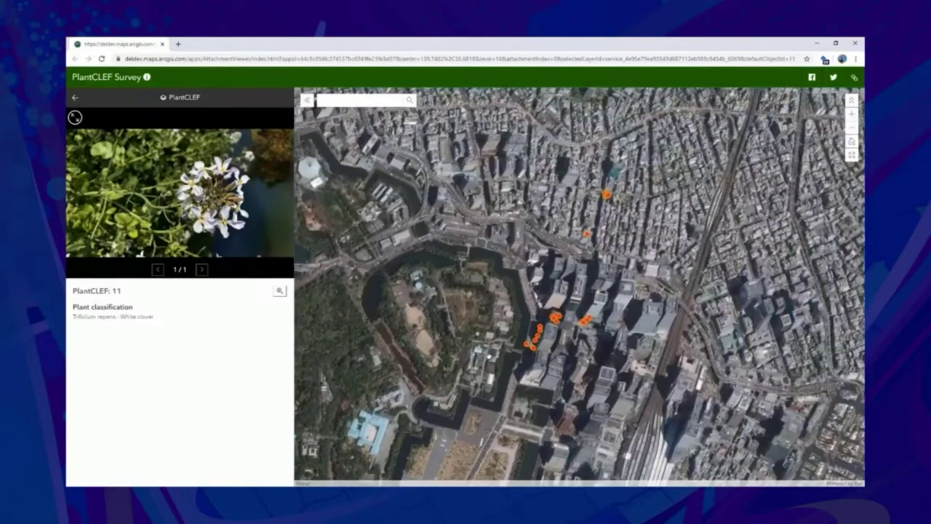
left_click(528, 346)
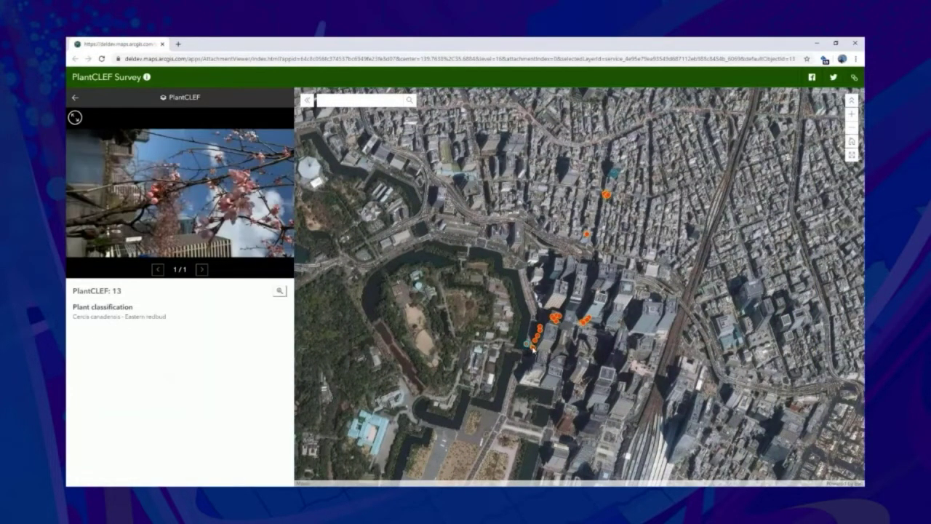
left_click(534, 347)
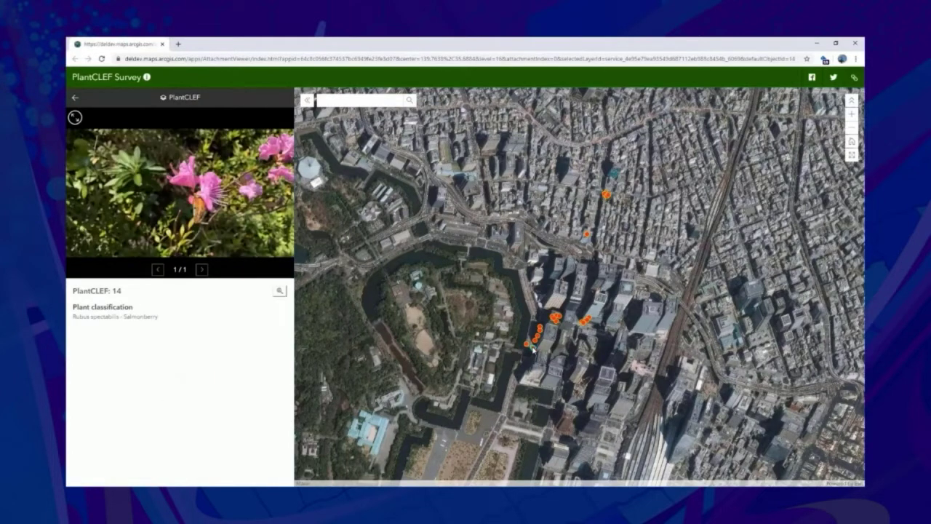
left_click(534, 348)
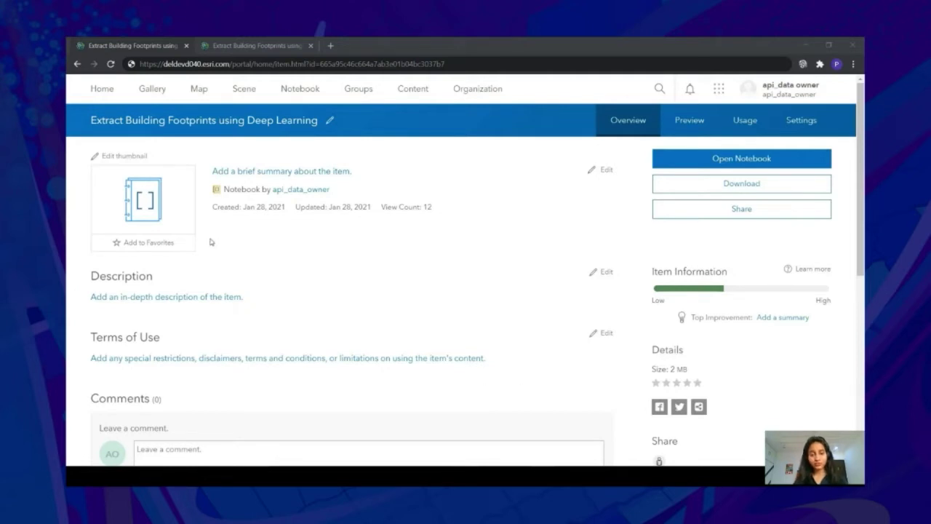
- Switch to the Extract Building Footprints notebook and highlight the export_training_data import and the Imagery and building_footprint_layer search terms
left_click(251, 45)
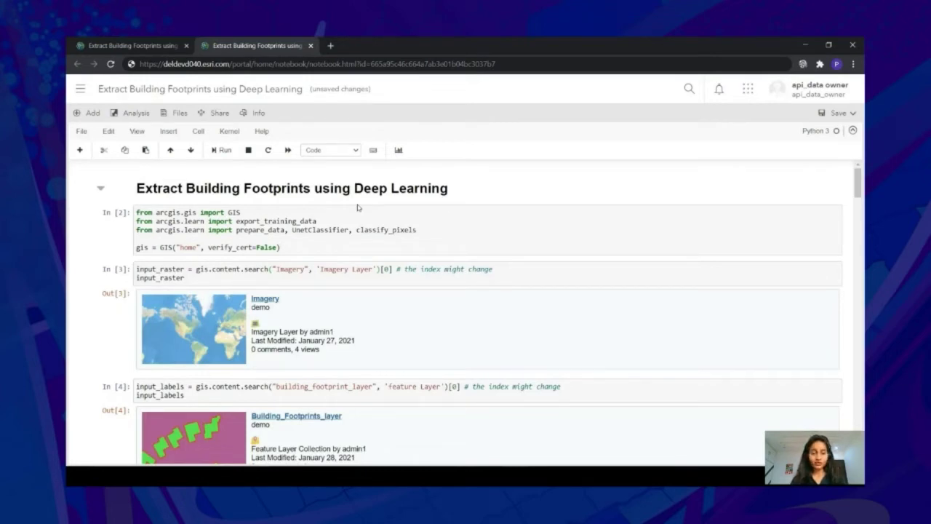
double_click(287, 222)
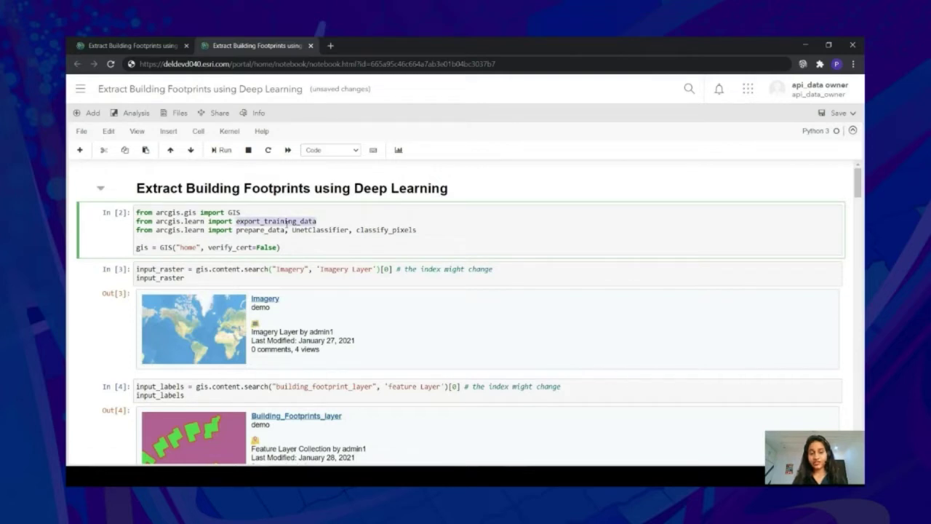
scroll(291, 231, "down", 1)
left_click(292, 233)
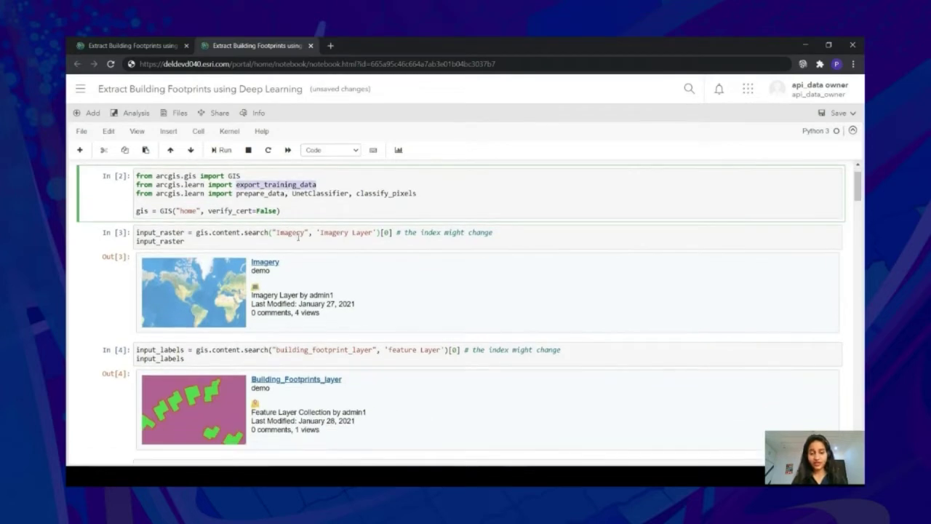
double_click(292, 232)
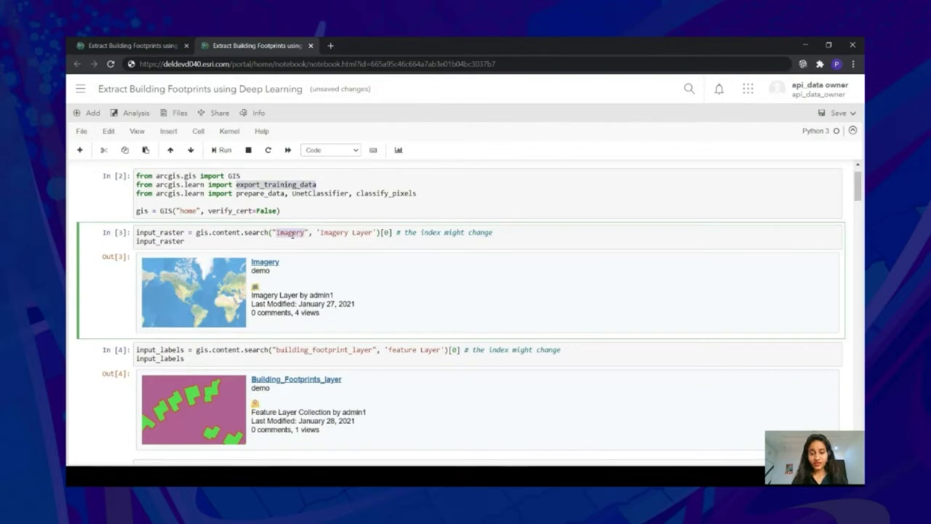
scroll(292, 234, "down", 1)
double_click(298, 304)
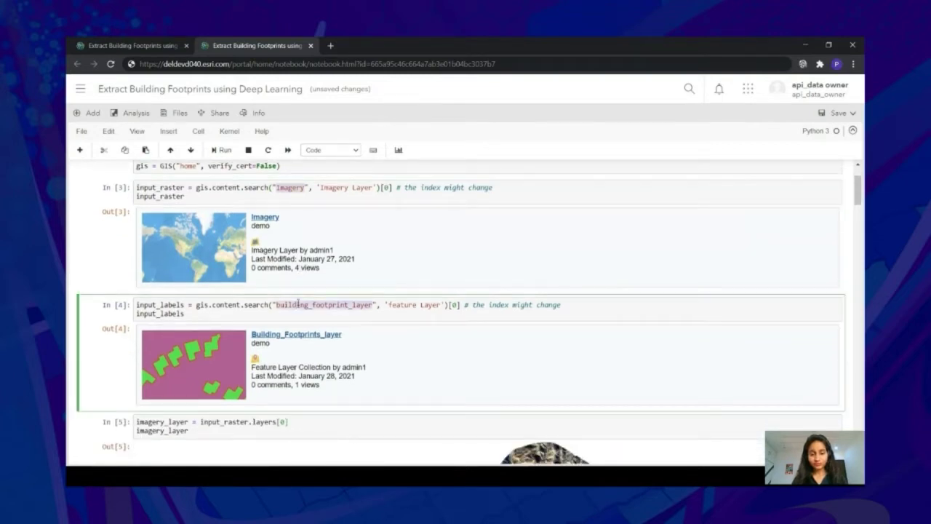
- Review the imagery layer preview and highlight the rasterStores path, the test1 sample folder and the Classified_Tiles metadata format in the export cells
scroll(291, 312, "down", 5)
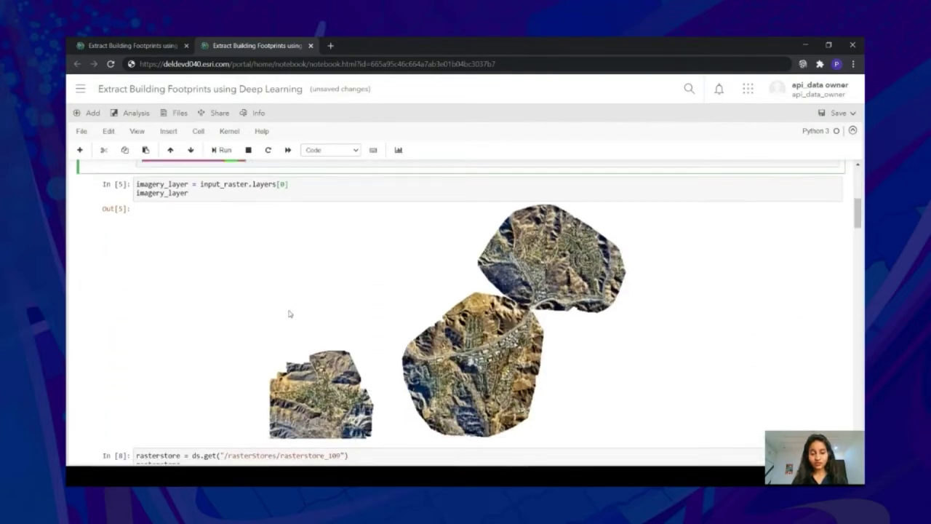
scroll(290, 313, "down", 3)
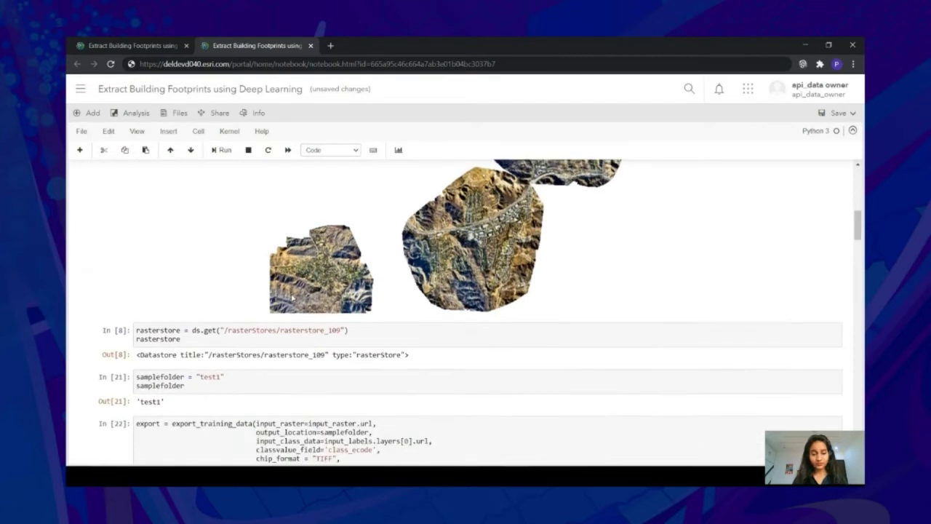
double_click(266, 331)
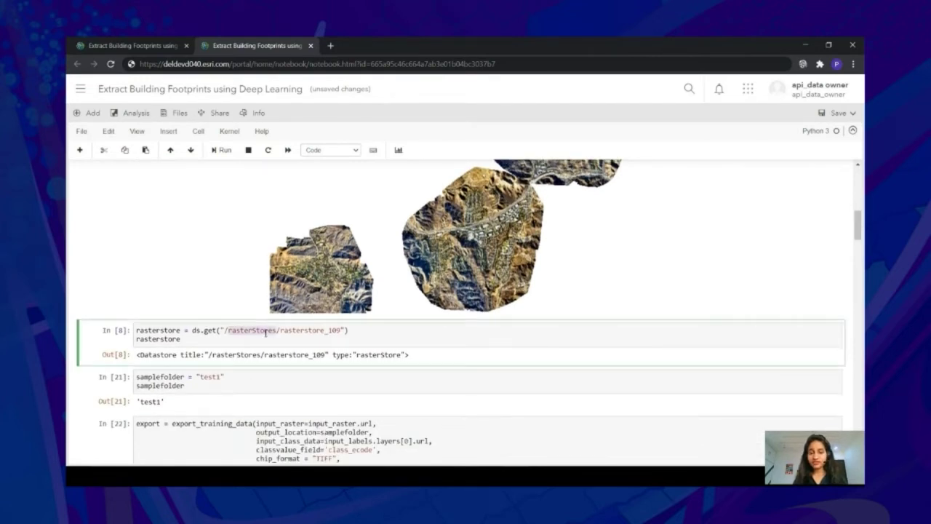
double_click(212, 378)
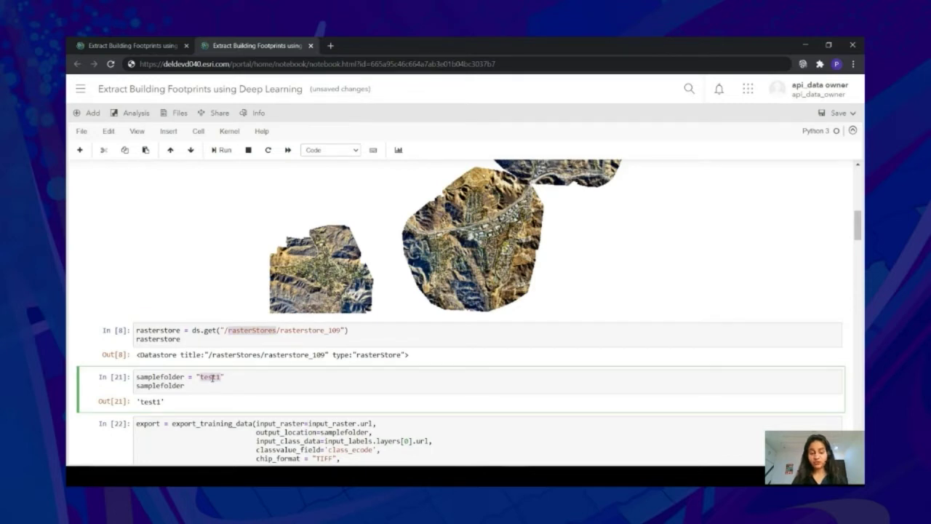
scroll(213, 378, "down", 5)
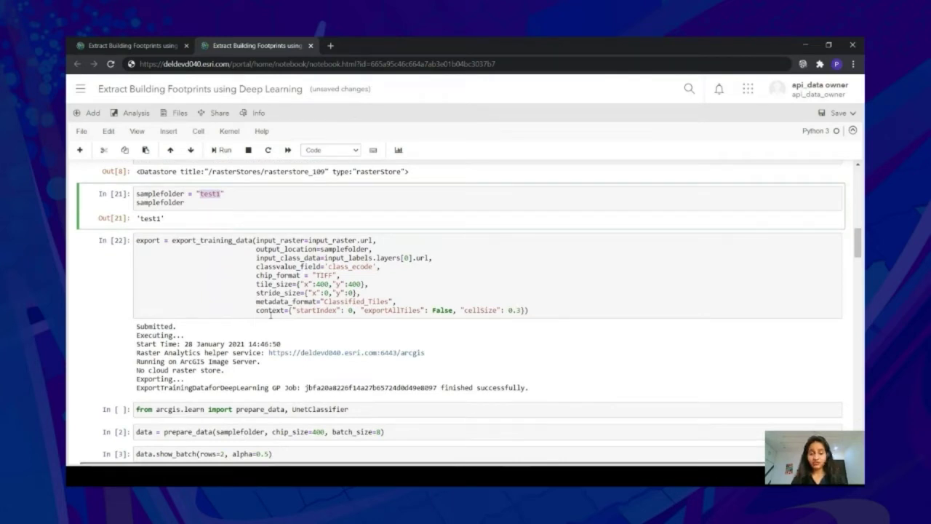
double_click(362, 301)
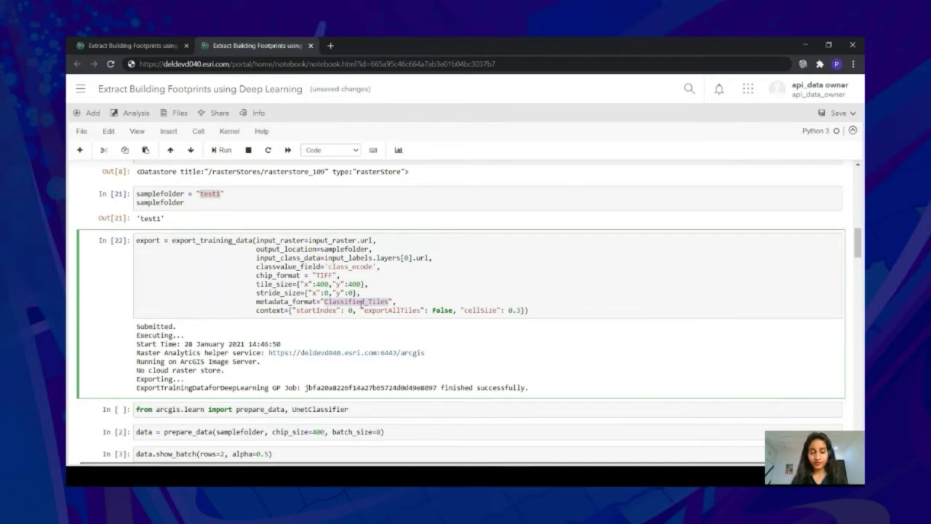
- Highlight the UnetClassifier import and the prepare_data call with its samplefolder, chip_size and batch_size arguments
scroll(361, 305, "down", 3)
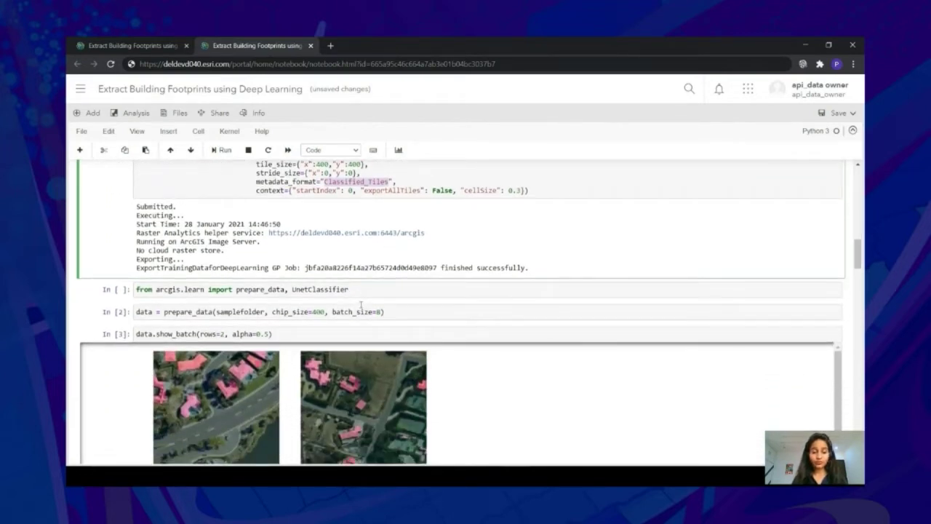
left_click(258, 289)
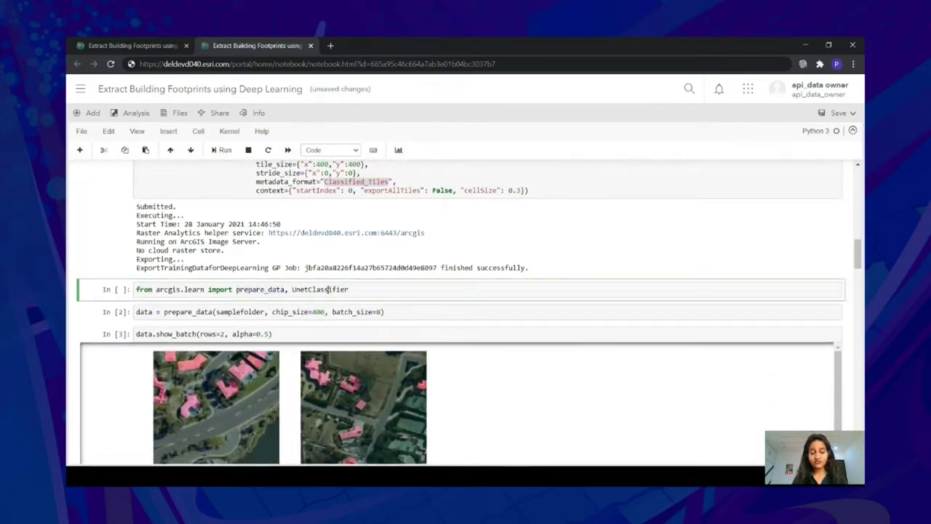
double_click(328, 289)
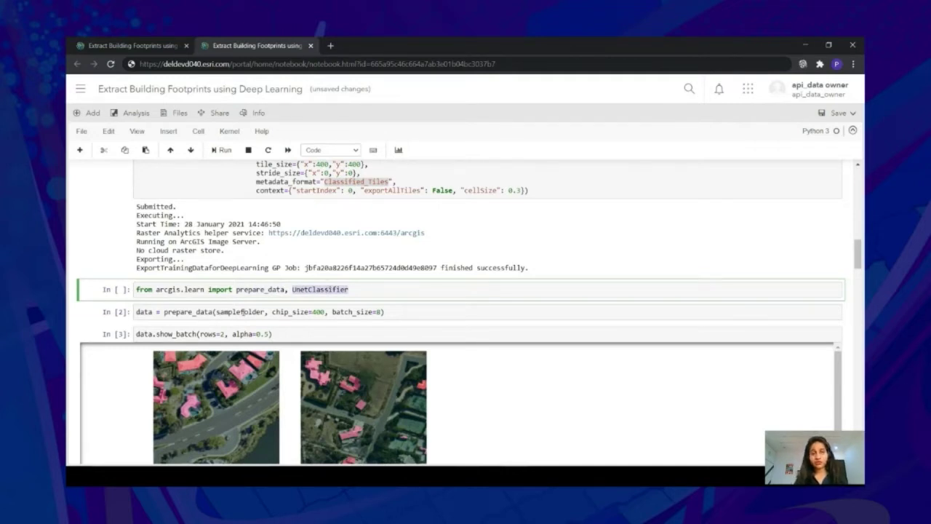
double_click(242, 311)
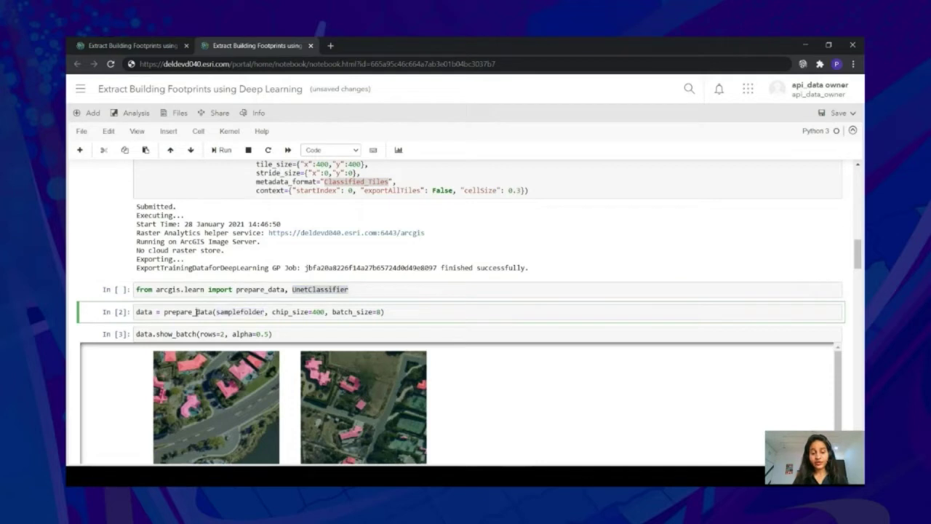
double_click(197, 312)
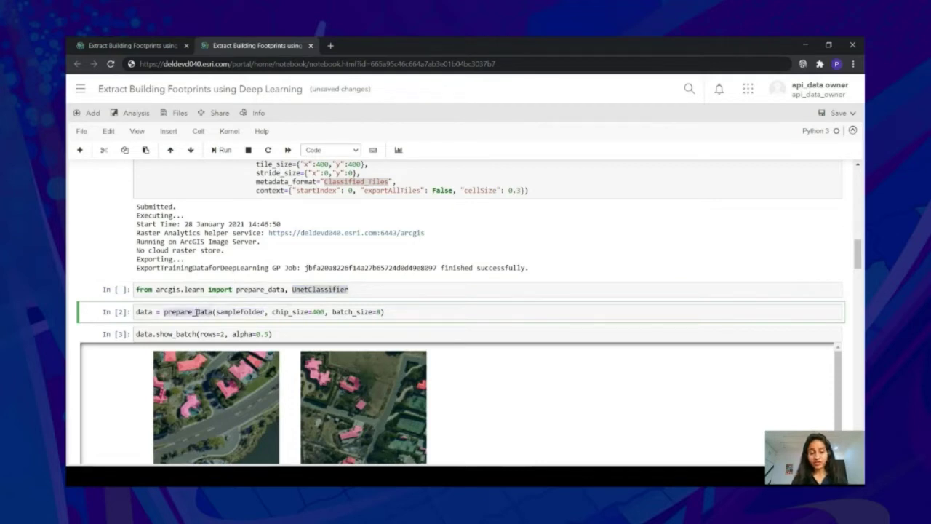
double_click(284, 312)
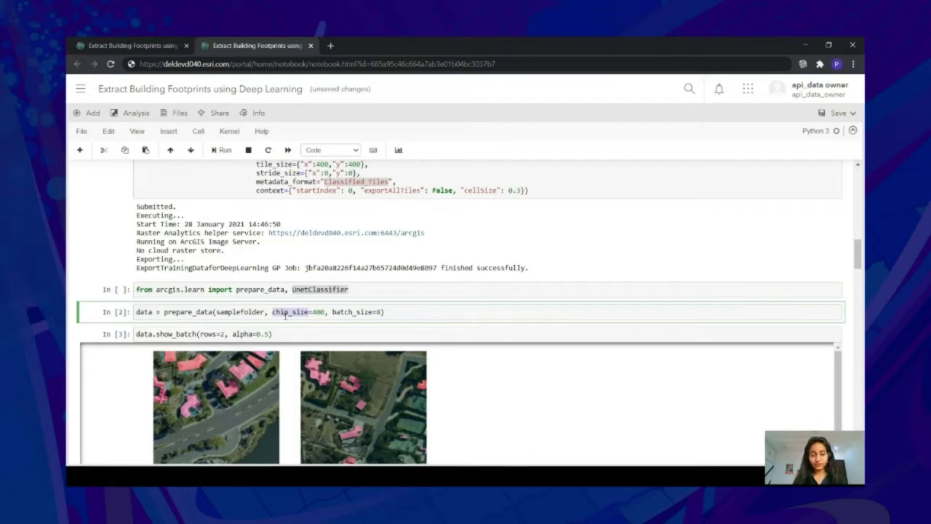
double_click(356, 311)
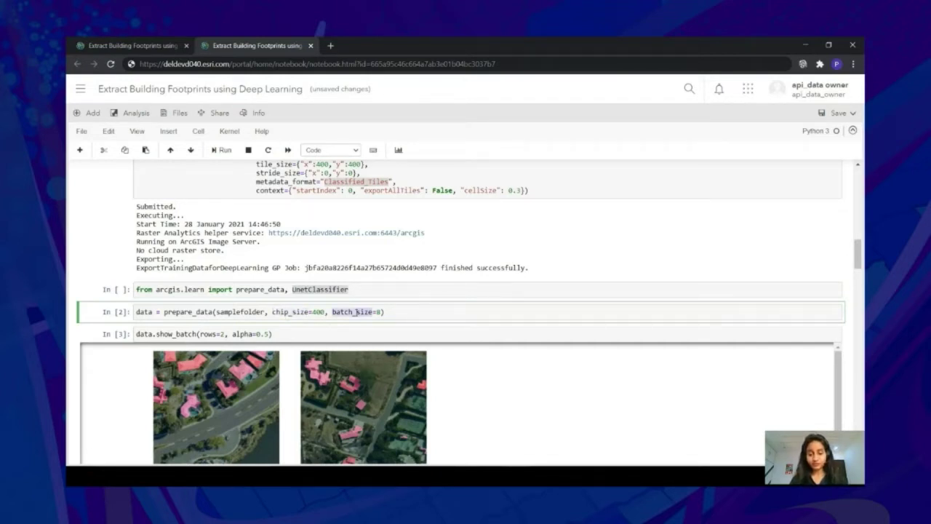
- Highlight the data variable and the show_batch call, and examine the labelled training image chips
scroll(356, 311, "down", 1)
double_click(170, 251)
double_click(140, 251)
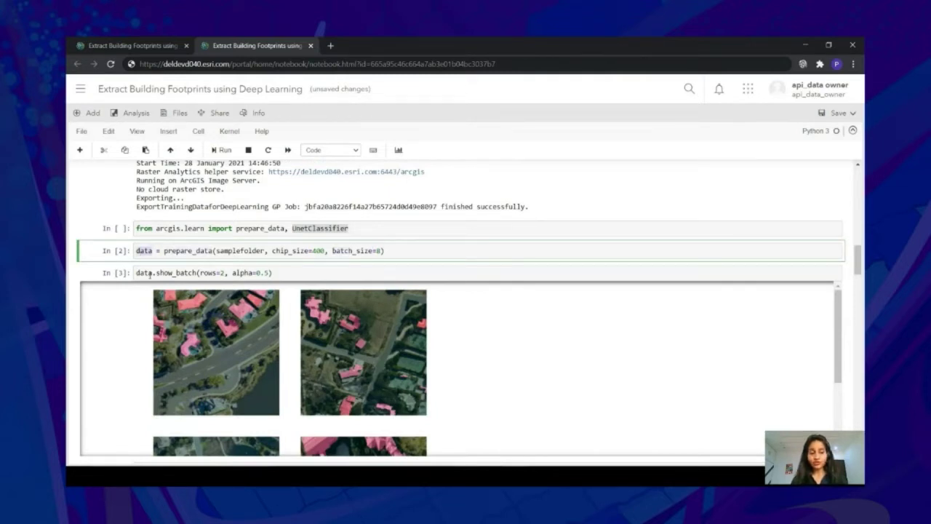
double_click(144, 273)
double_click(182, 273)
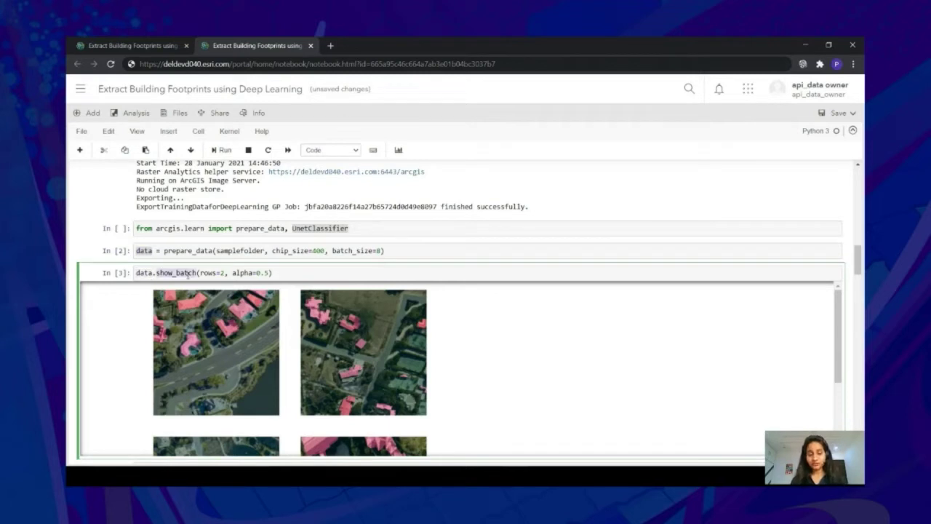
scroll(254, 294, "down", 1)
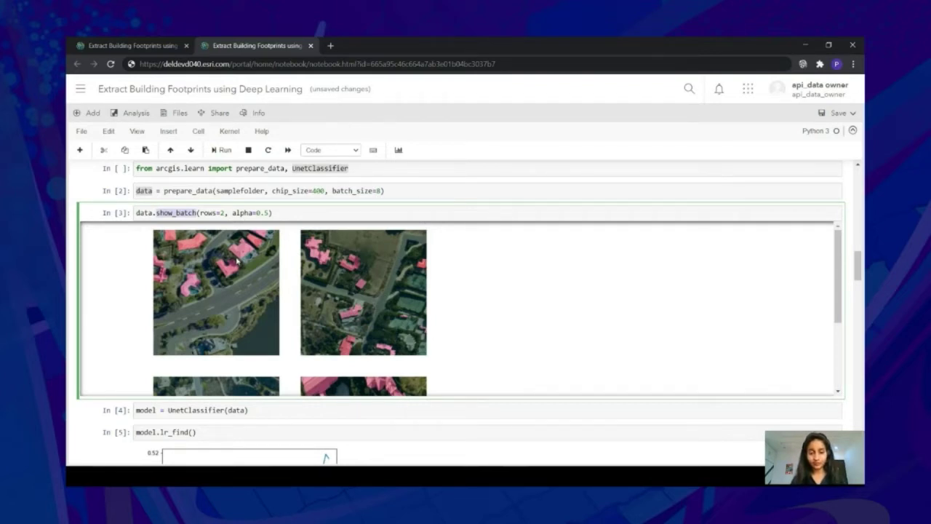
scroll(237, 260, "down", 3)
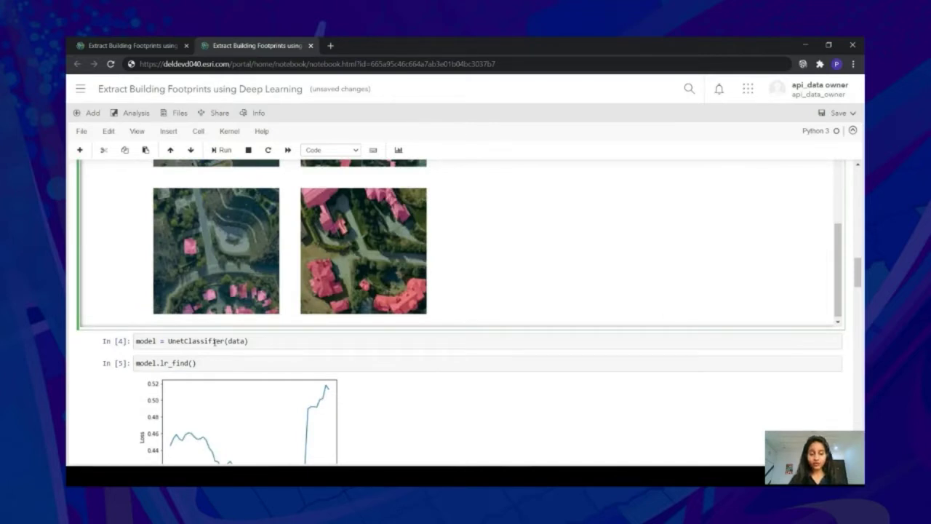
- Highlight the parts of the model = UnetClassifier(data) line and the lr_find() call on the model
double_click(214, 340)
double_click(241, 341)
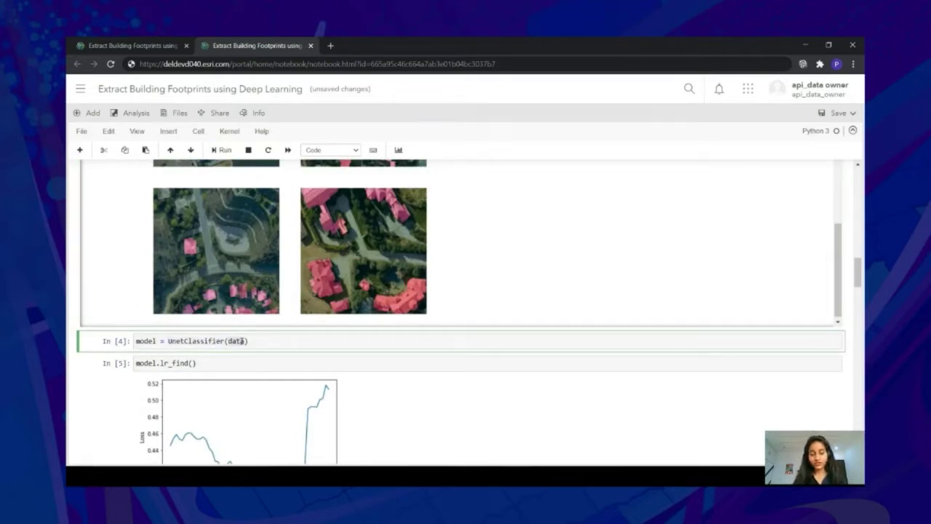
double_click(149, 340)
scroll(156, 323, "down", 2)
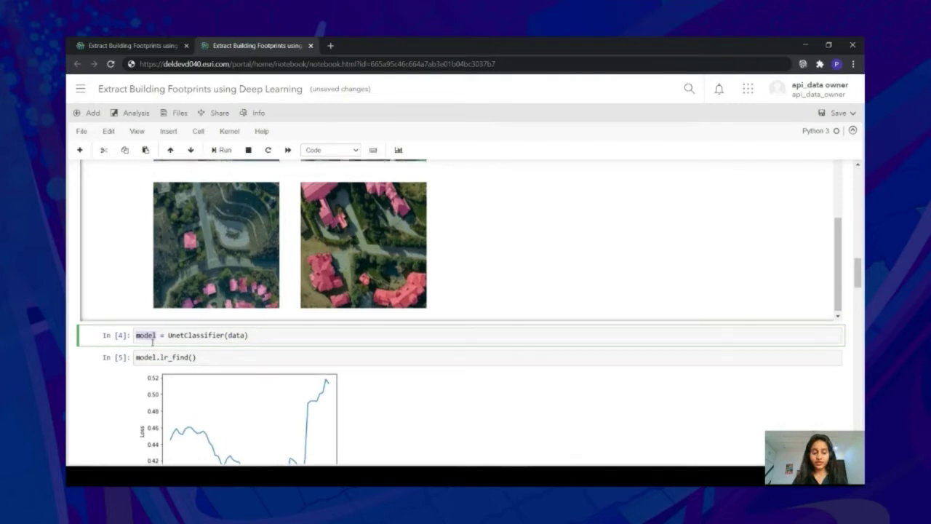
left_click_drag(158, 307, 214, 303)
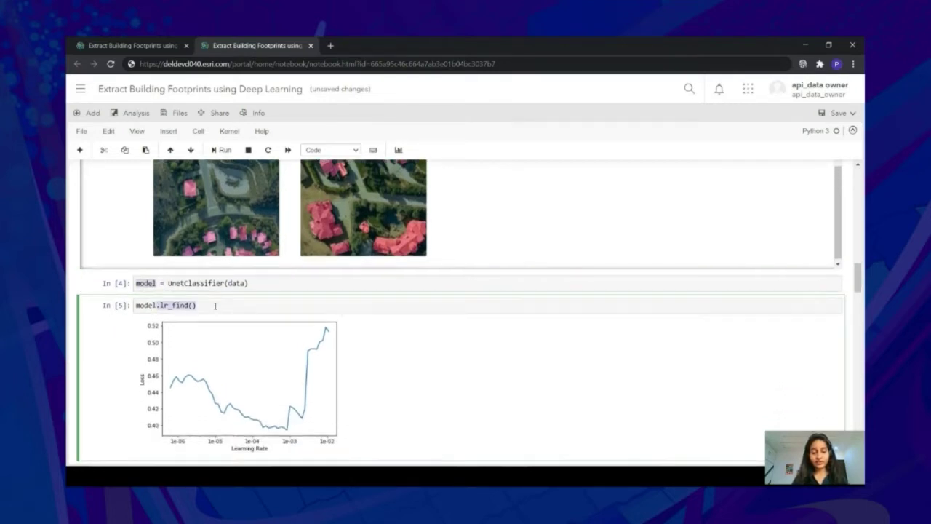
- Examine the learning rate plot, highlight the model's fit call, and review the loss and accuracy table by epoch
scroll(211, 312, "down", 5)
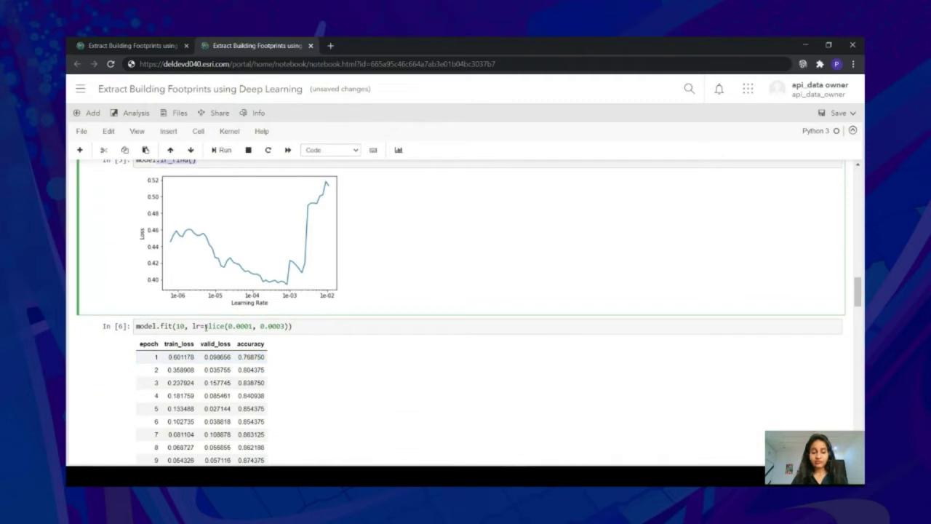
double_click(168, 327)
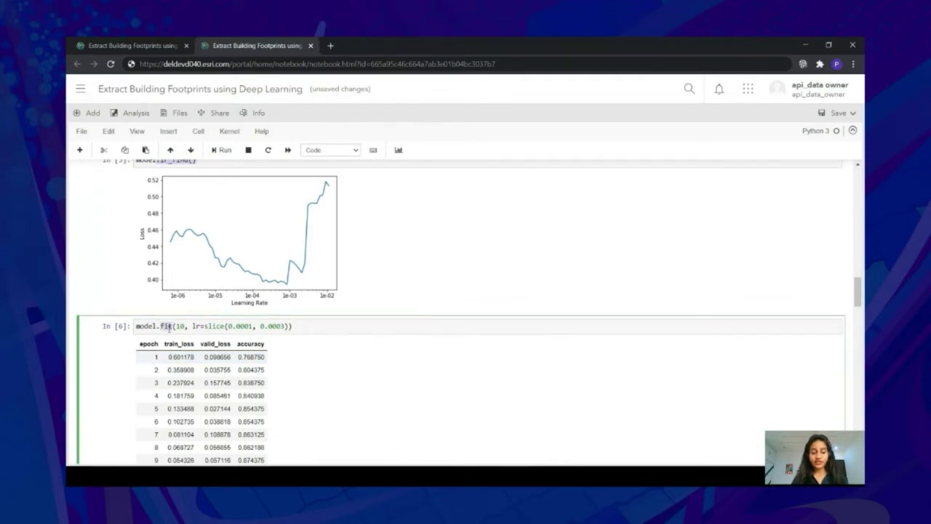
scroll(190, 356, "down", 1)
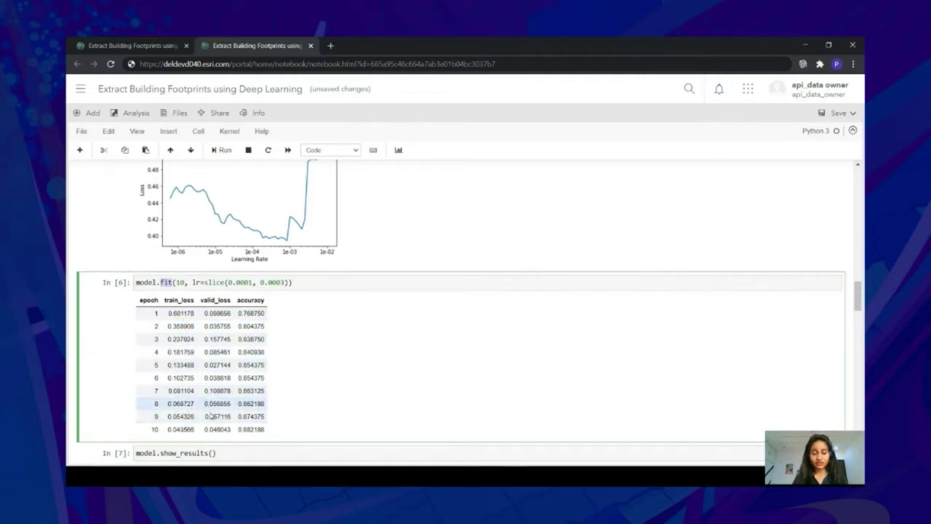
scroll(205, 393, "down", 1)
scroll(205, 387, "down", 1)
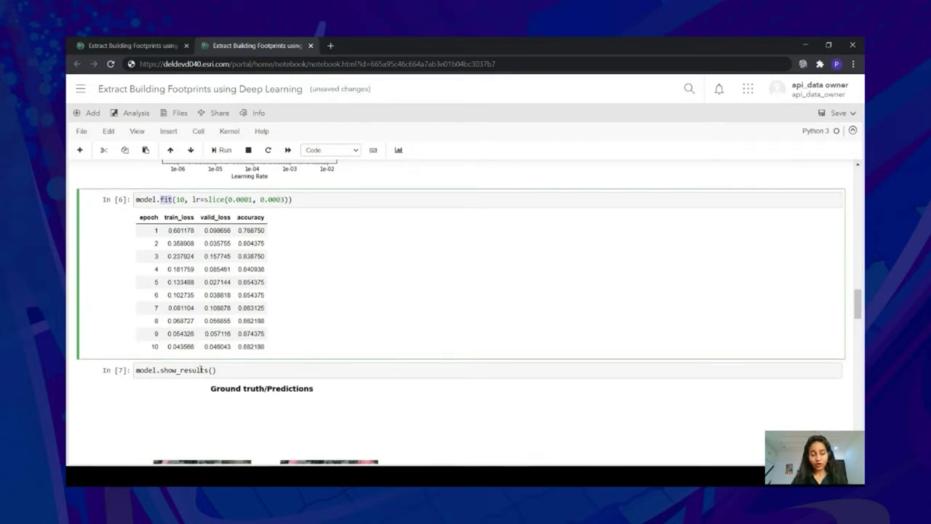
- Highlight show_results, compare the ground truth and prediction chips, and highlight the 30e name in the model.save call
double_click(201, 370)
scroll(202, 370, "down", 5)
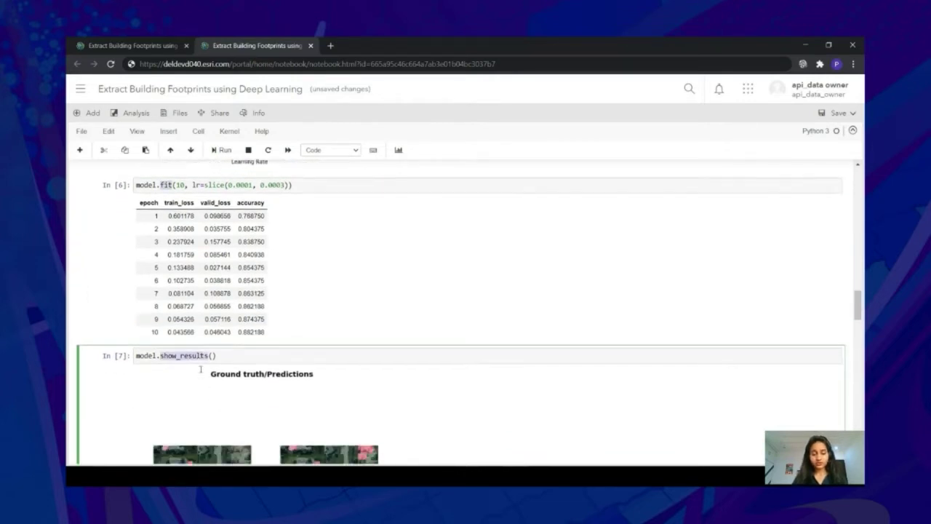
scroll(201, 369, "down", 10)
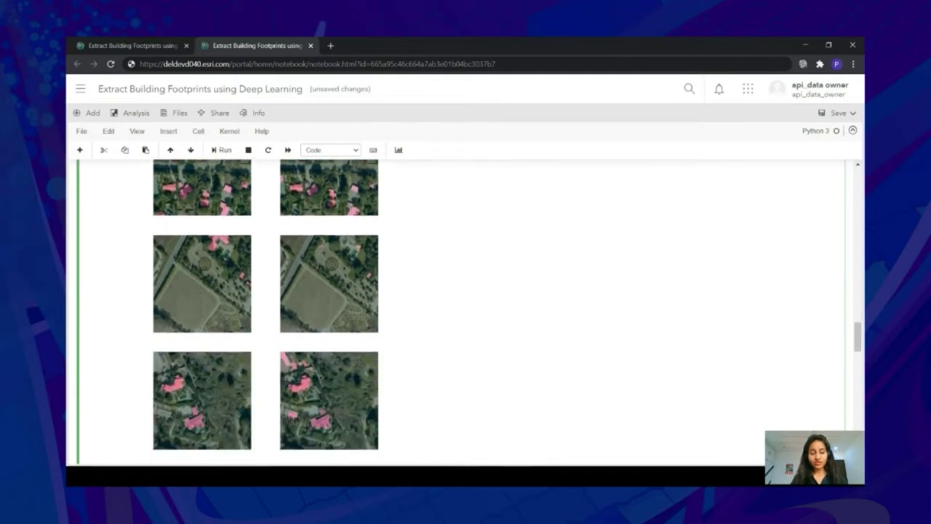
scroll(188, 369, "down", 2)
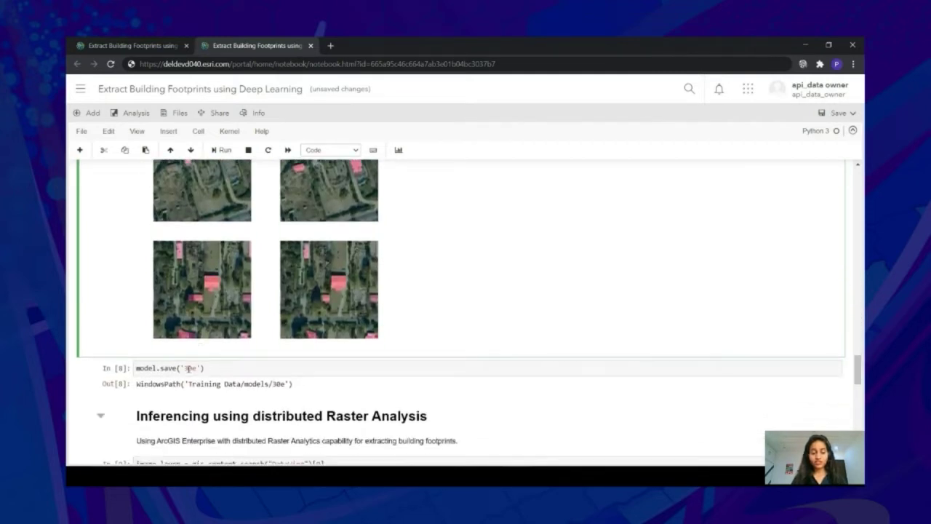
left_click(189, 369)
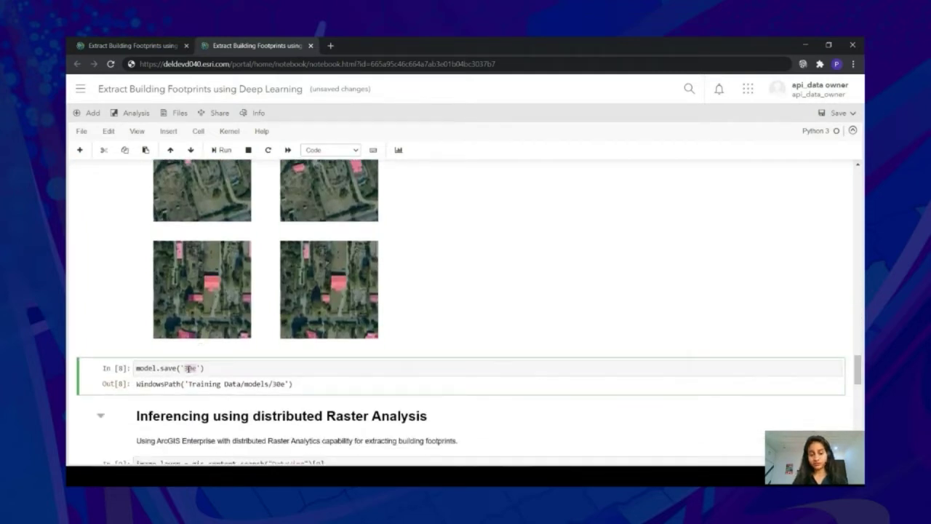
- Review the distributed Raster Analysis inferencing cells, highlighting image_layer and examining the processing extent and the classify_pixels parameters
scroll(189, 368, "down", 3)
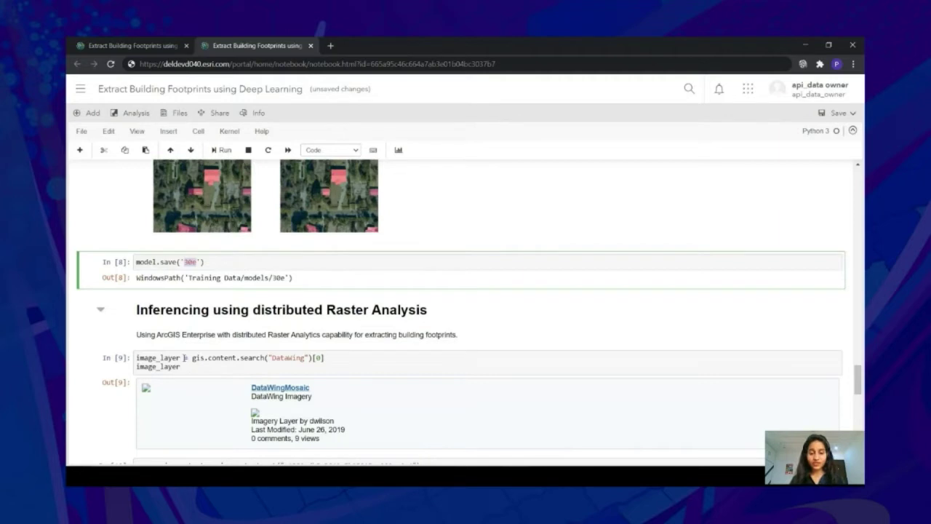
scroll(187, 358, "down", 1)
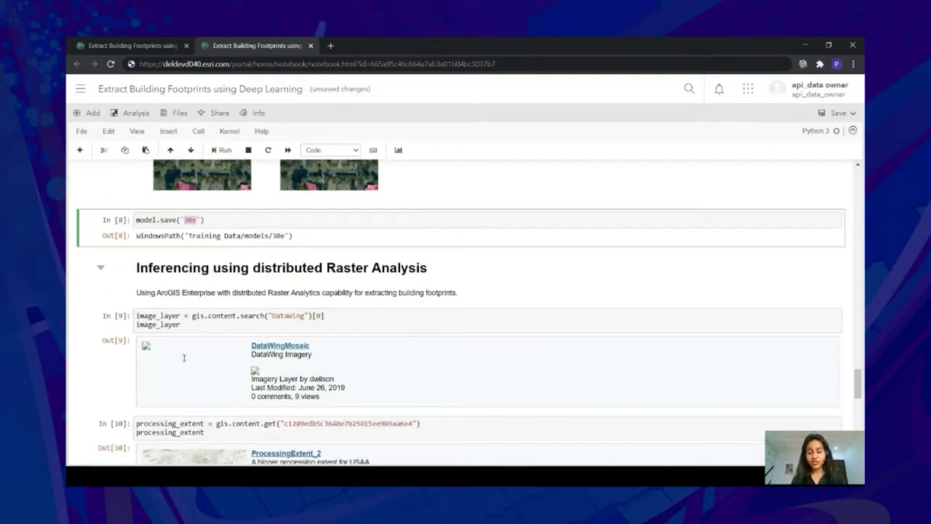
scroll(184, 358, "down", 1)
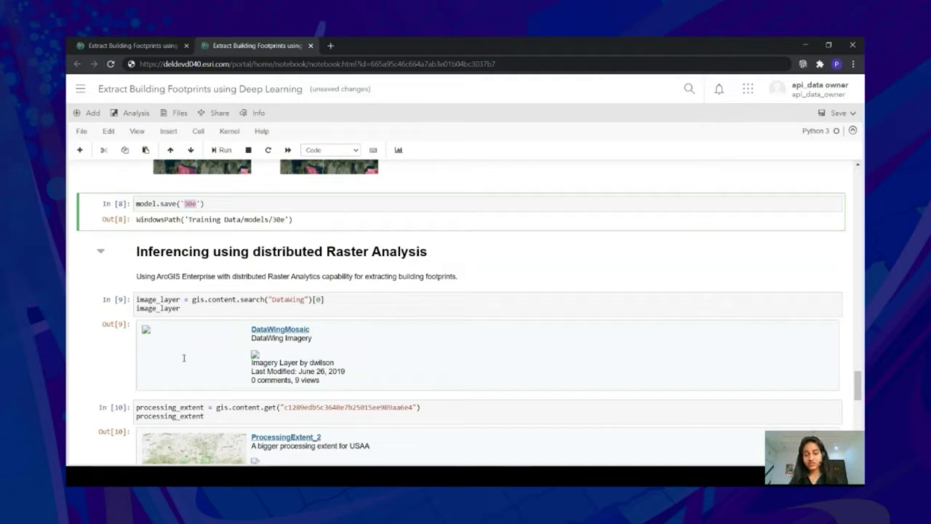
double_click(161, 299)
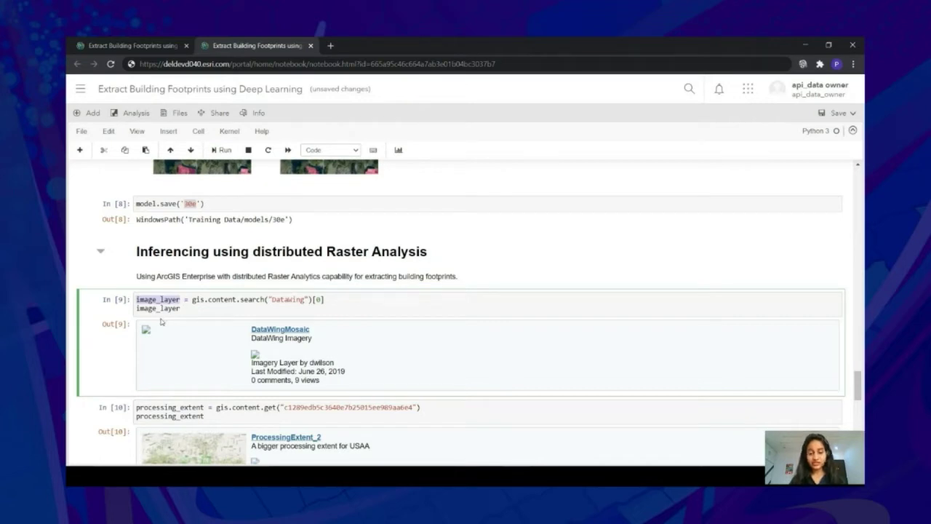
scroll(145, 313, "down", 3)
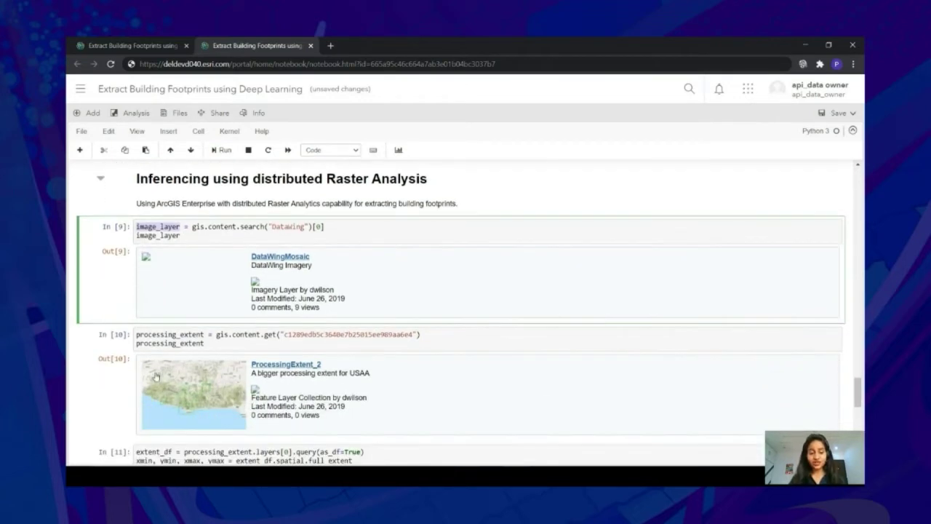
scroll(189, 367, "down", 10)
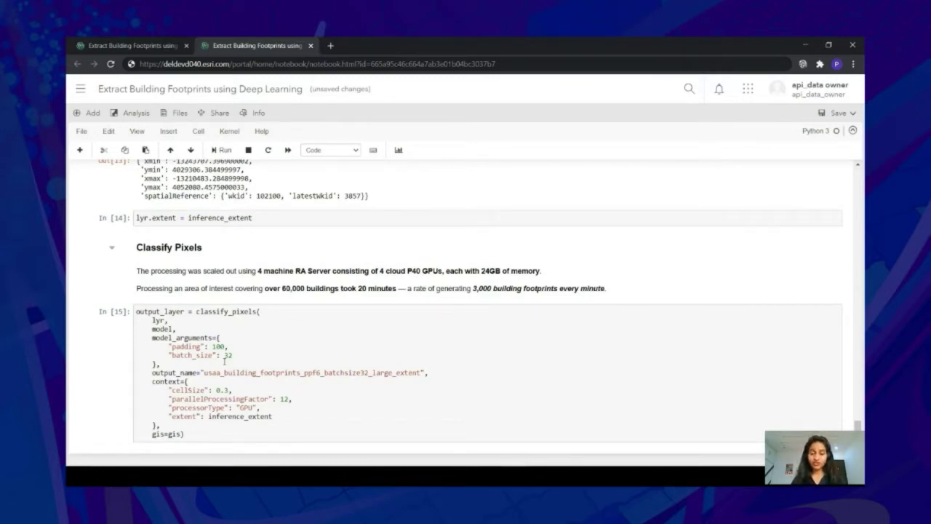
scroll(224, 362, "down", 1)
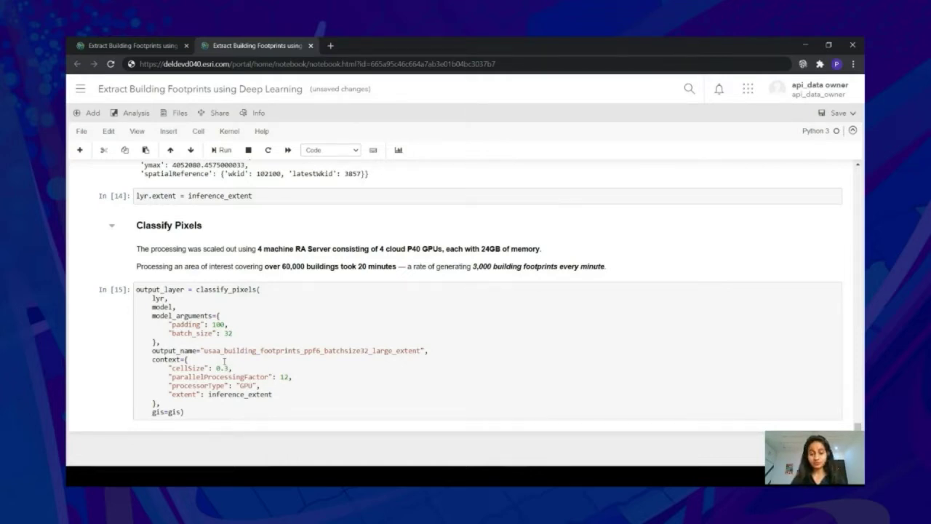
- In ArcGIS Pro's Unet_project map, zoom in on the classified buildings, show the regularised_results layer and hide classified_output
scroll(224, 361, "down", 1)
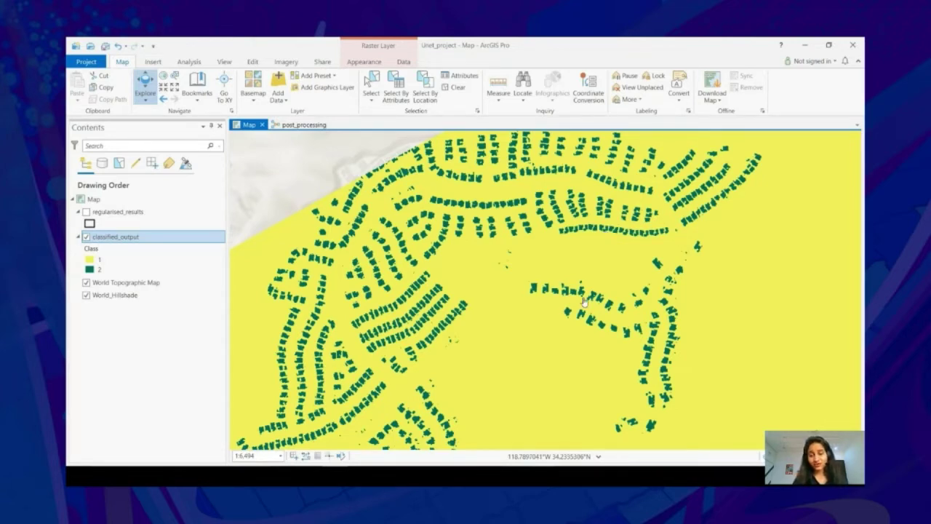
scroll(584, 301, "up", 2)
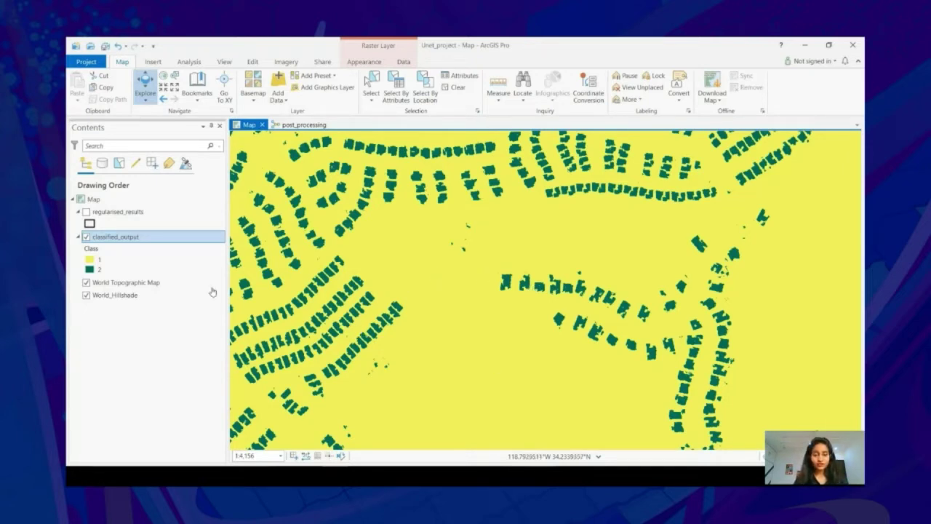
left_click(86, 212)
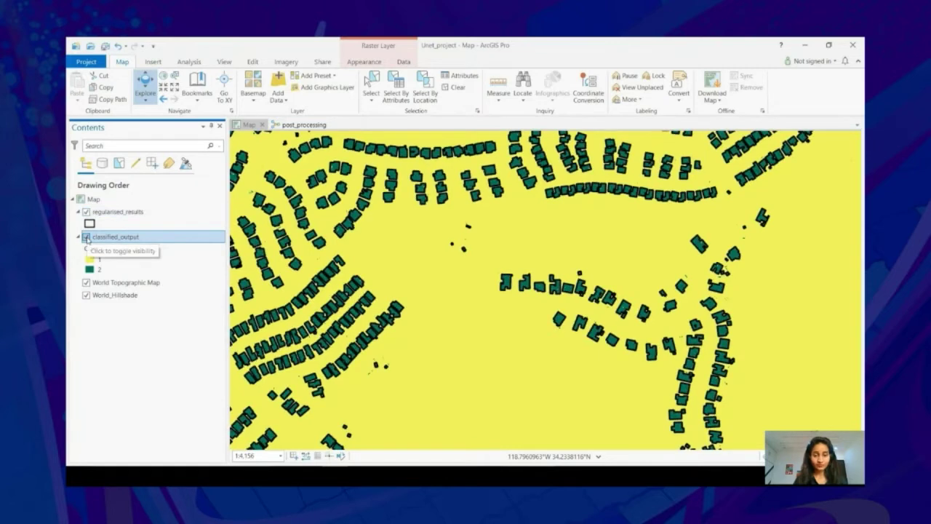
left_click(87, 236)
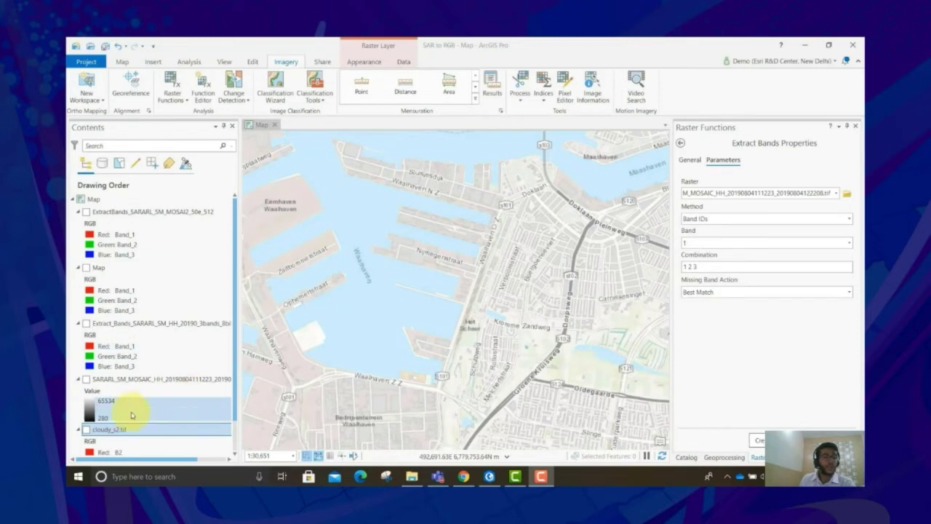
- In the SAR to RGB project, display the cloudy_s2.tif layer and examine the cloud-covered harbour area
left_click(87, 429)
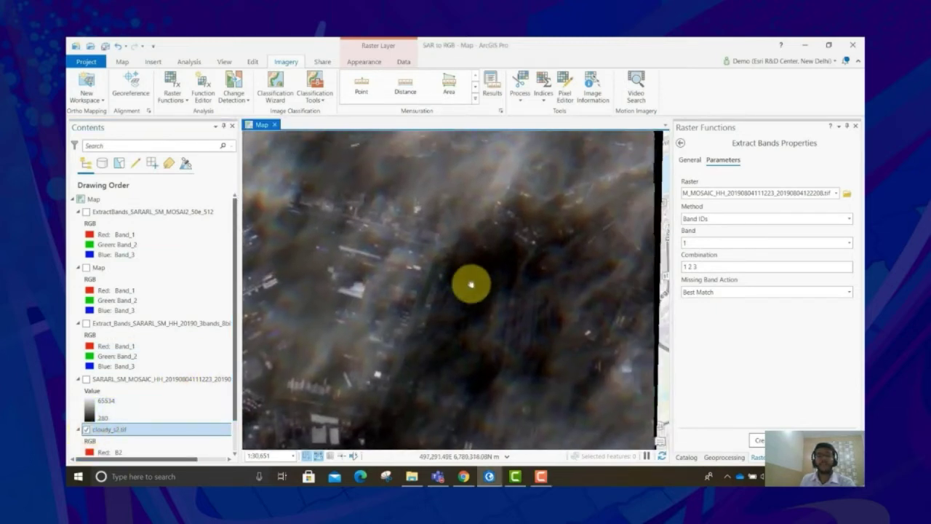
left_click_drag(453, 266, 567, 241)
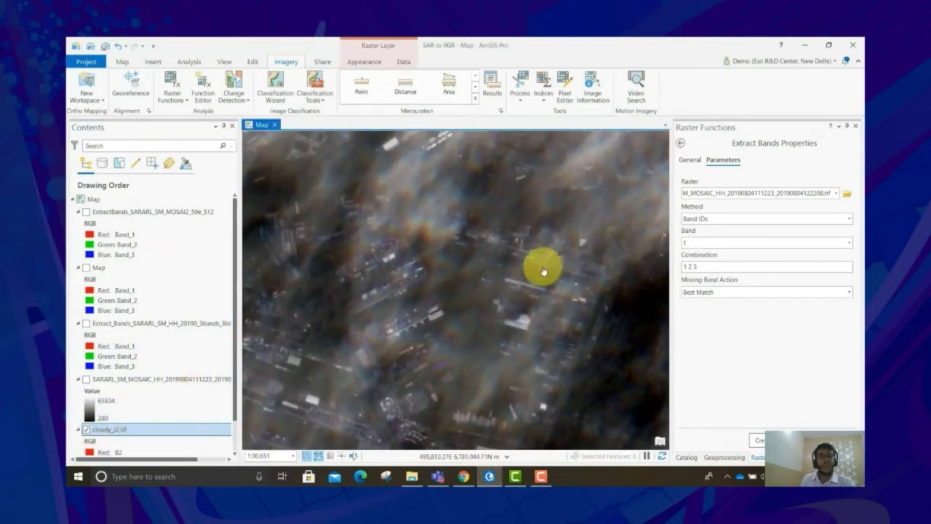
left_click_drag(495, 269, 538, 251)
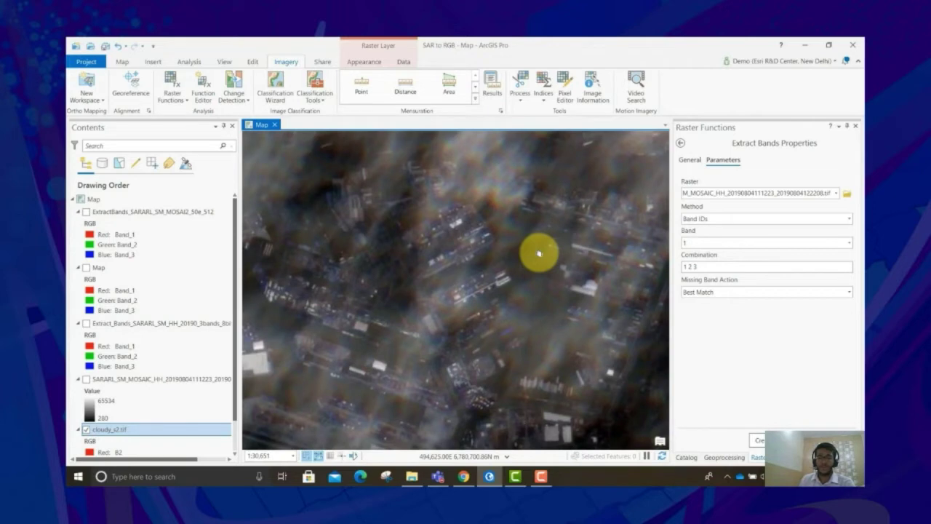
- Display the SARARL_SM_MOSAIC_HH radar layer, hide cloudy_s2.tif, and examine the harbour docks in the SAR imagery
left_click(86, 382)
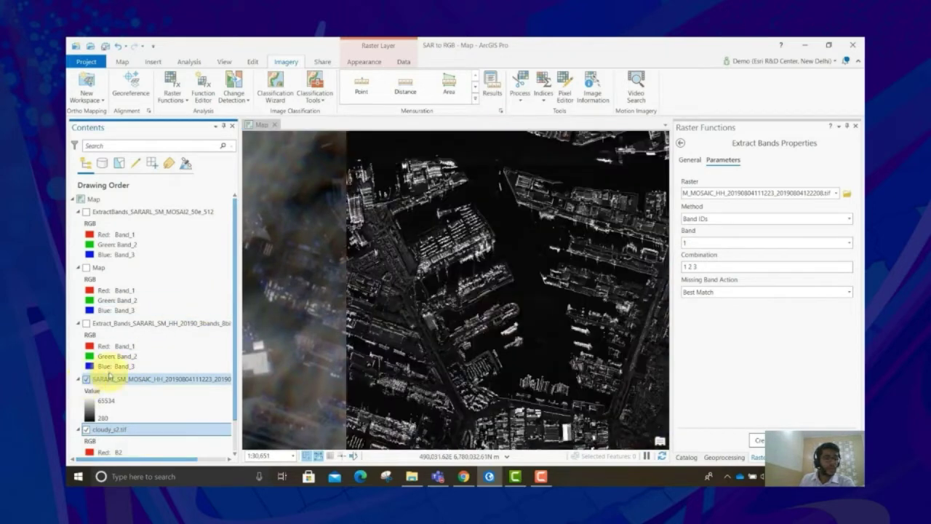
left_click_drag(493, 287, 492, 211)
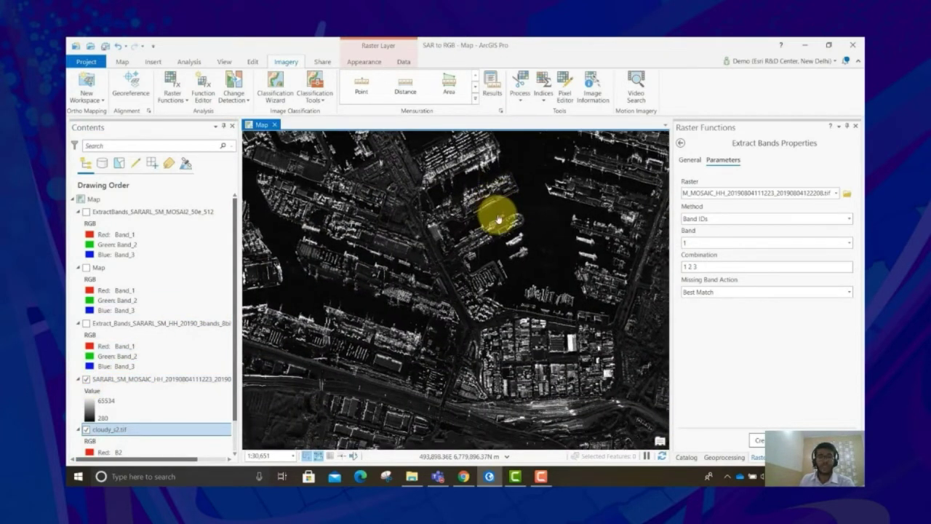
left_click_drag(519, 246, 499, 218)
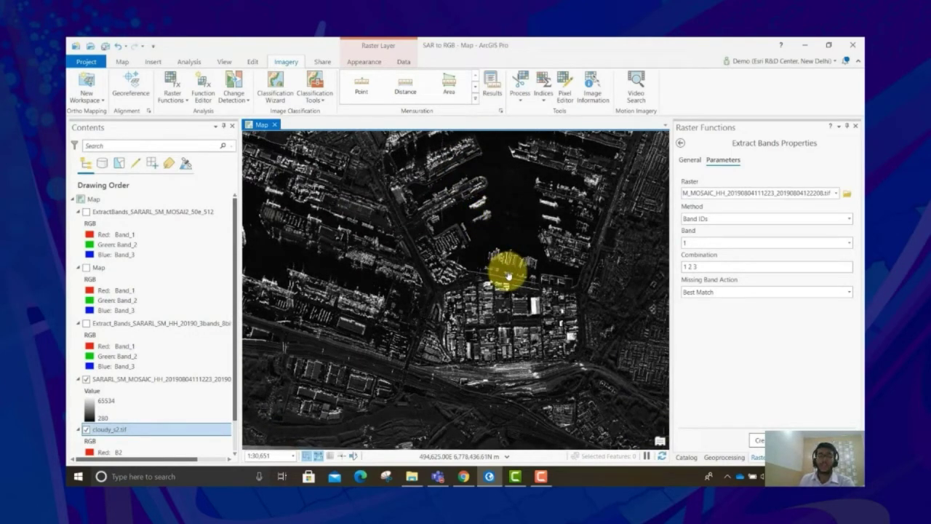
left_click_drag(507, 275, 503, 254)
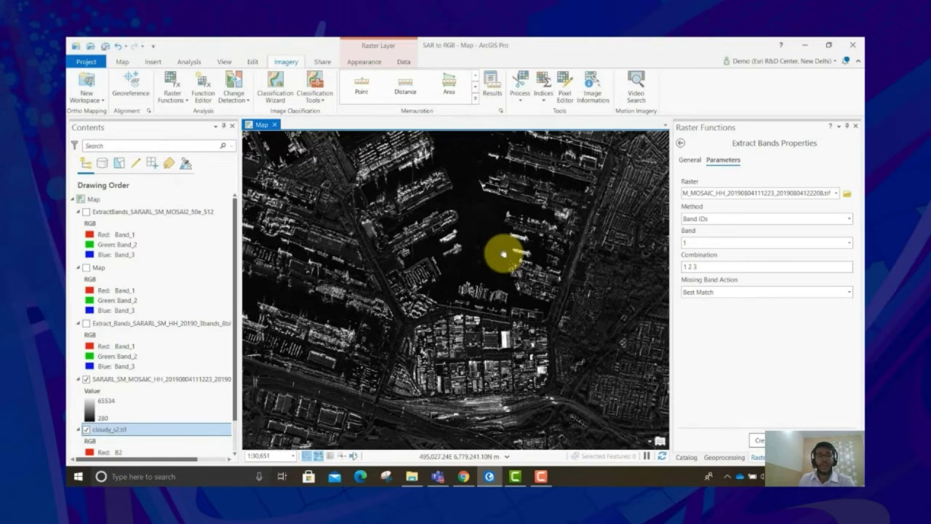
left_click(86, 429)
left_click_drag(414, 234, 526, 293)
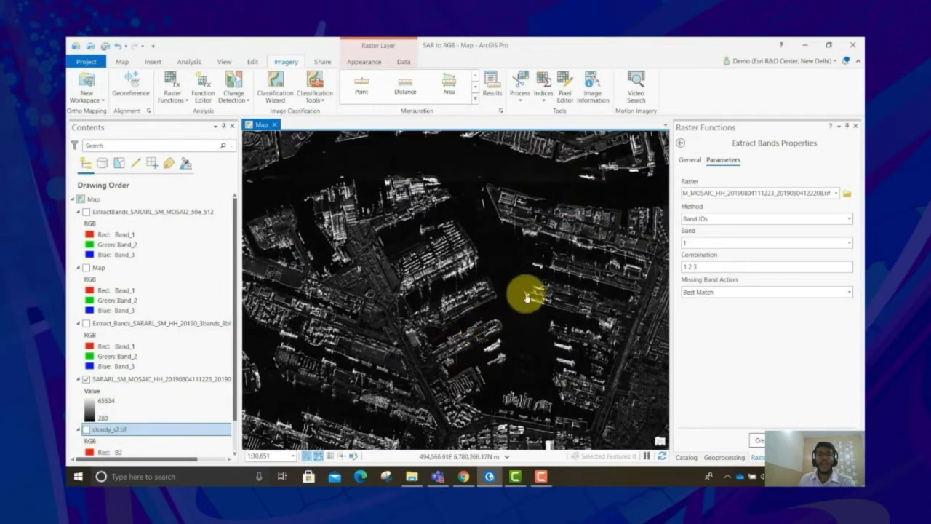
left_click_drag(591, 237, 524, 270)
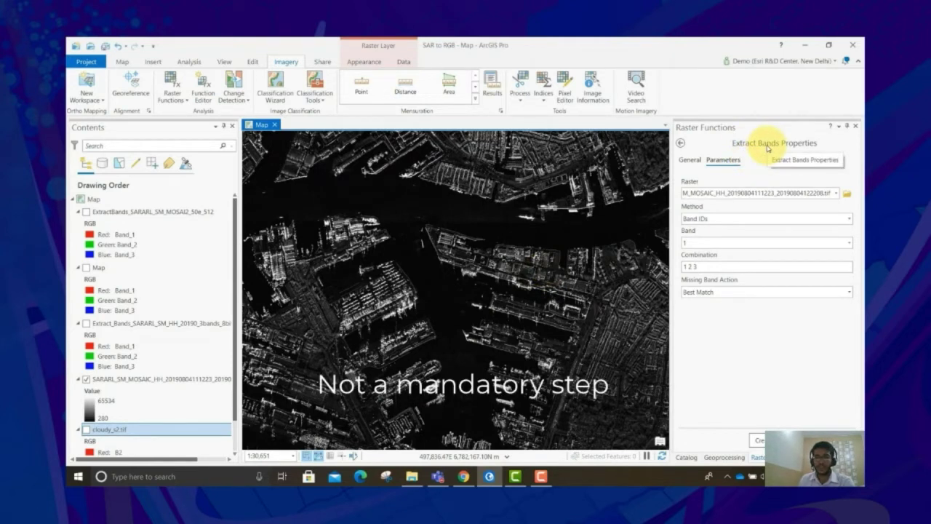
- Hide the SAR mosaic layer, display the RGB layer named Map, and examine the river and harbour in it
left_click(86, 379)
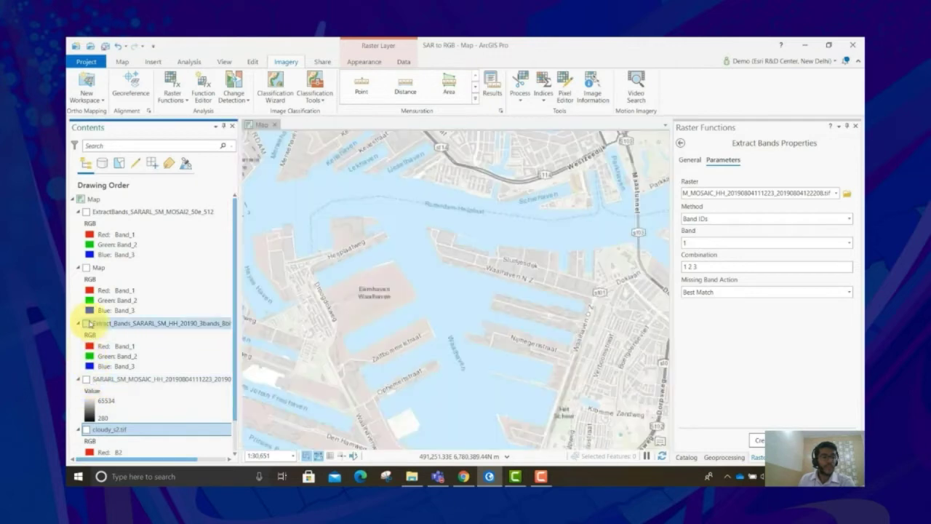
left_click(87, 268)
left_click_drag(493, 193, 390, 314)
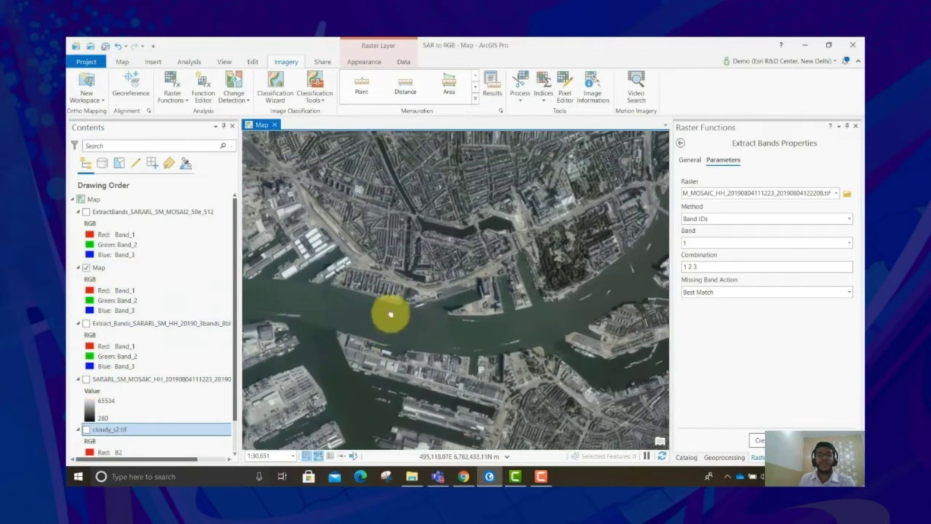
left_click_drag(551, 228, 573, 185)
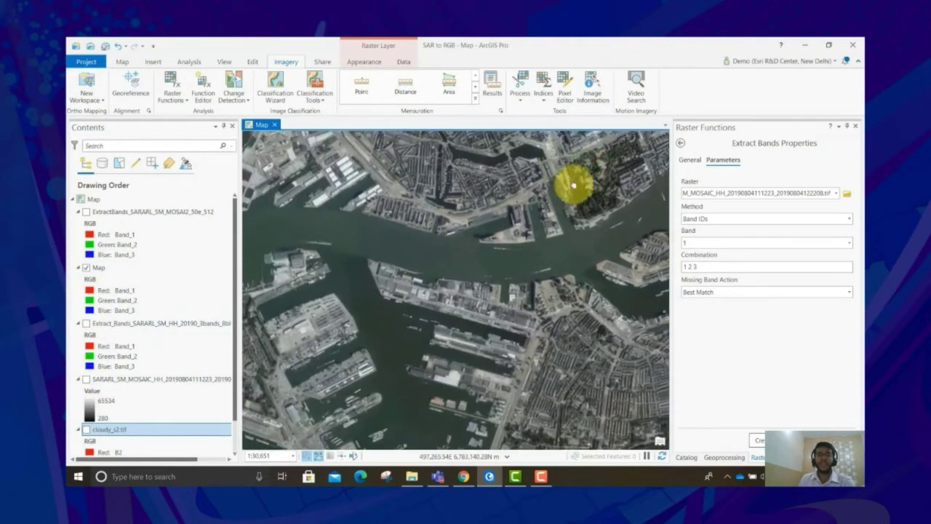
left_click_drag(473, 260, 536, 214)
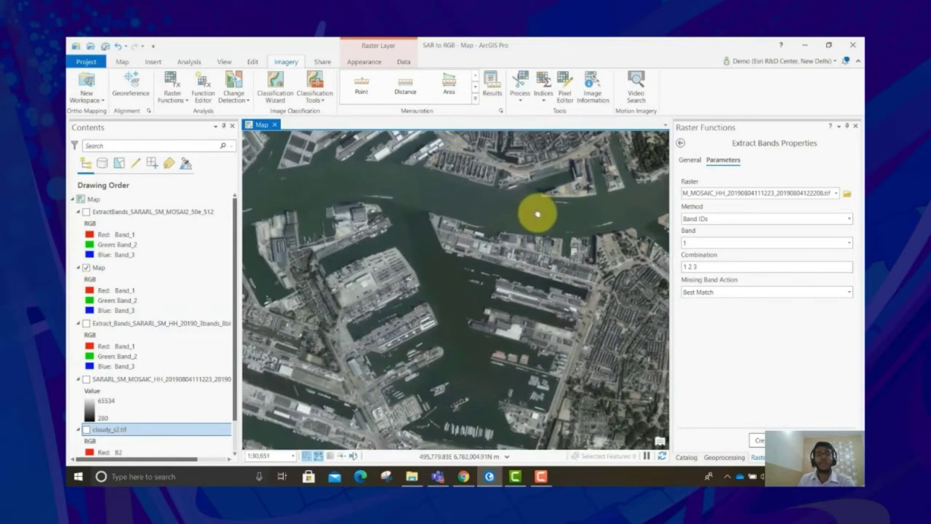
- Bring up the Export Training Data For Deep Learning tool and review its parameters down to the Export Tiles metadata format
left_click(725, 457)
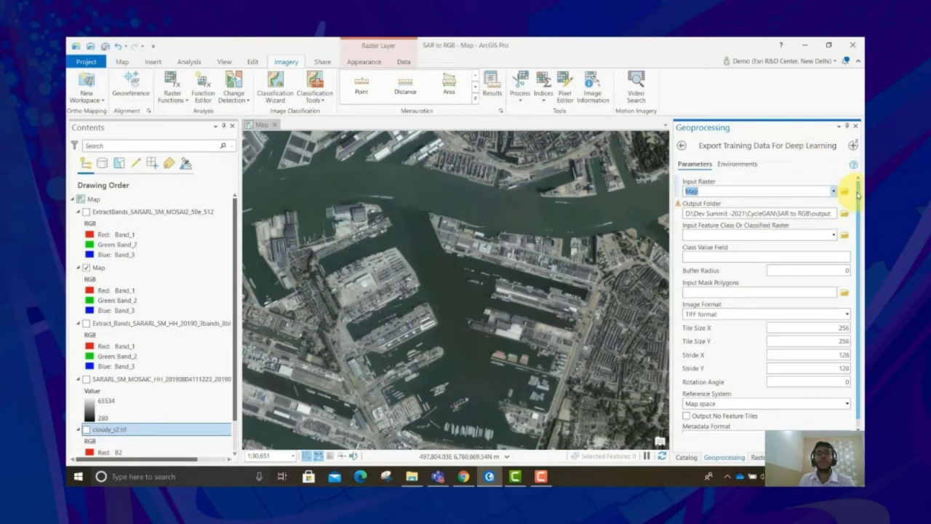
scroll(837, 218, "down", 1)
left_click(720, 427)
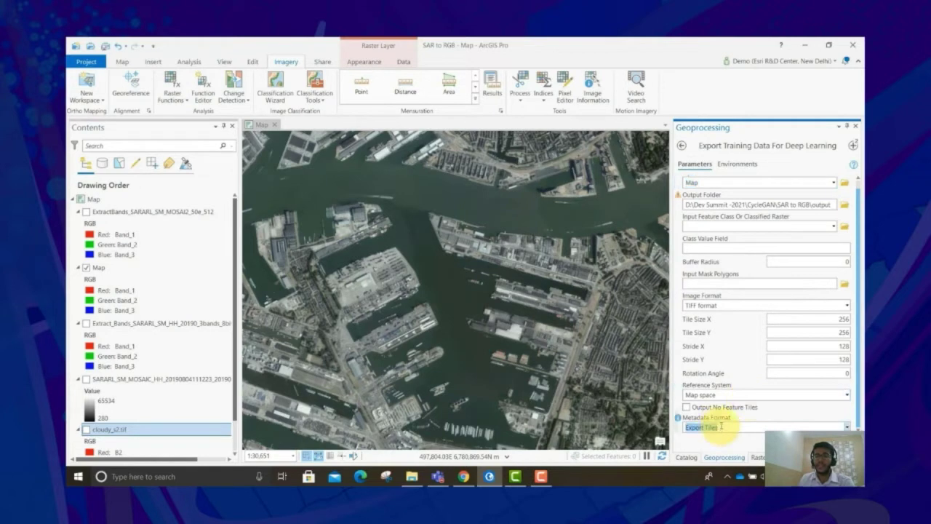
- Switch to File Explorer, browse the exported RGB image chips in the images folder, and return to ArcGIS Pro
left_click(412, 477)
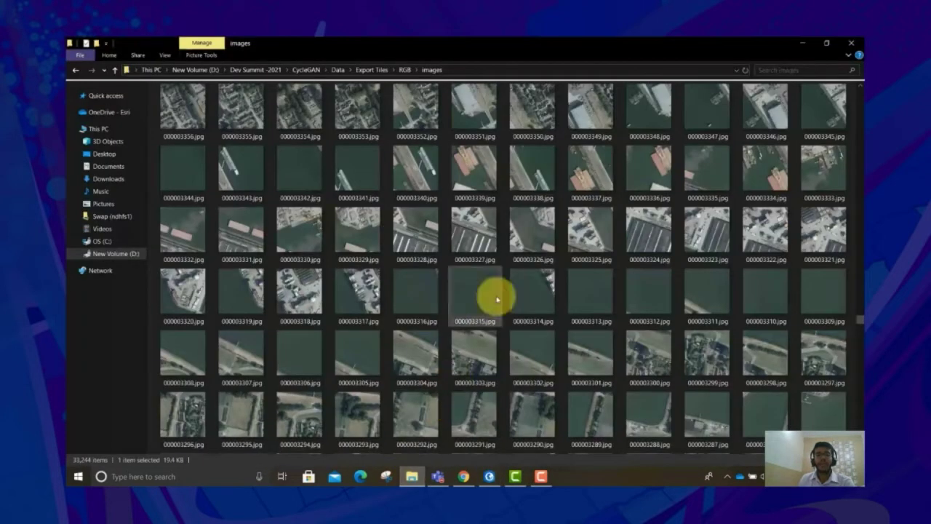
scroll(723, 302, "up", 5)
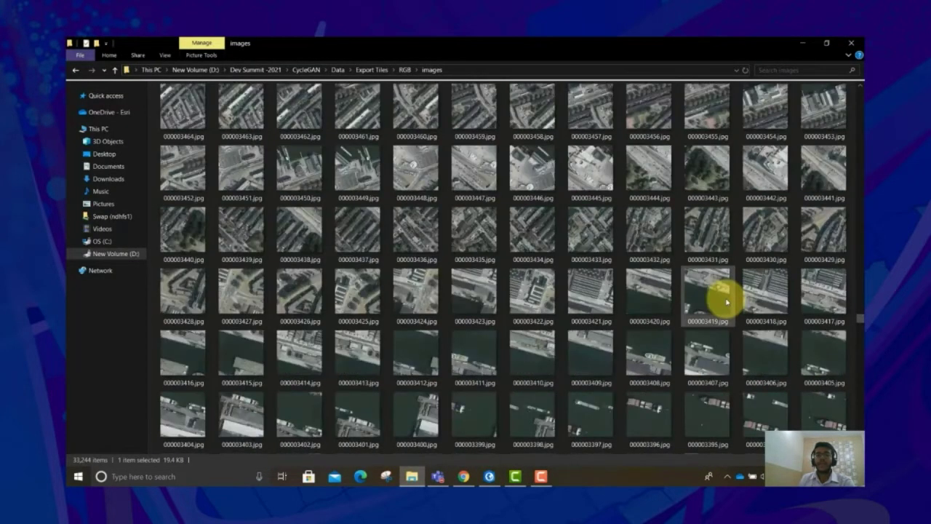
scroll(724, 301, "up", 5)
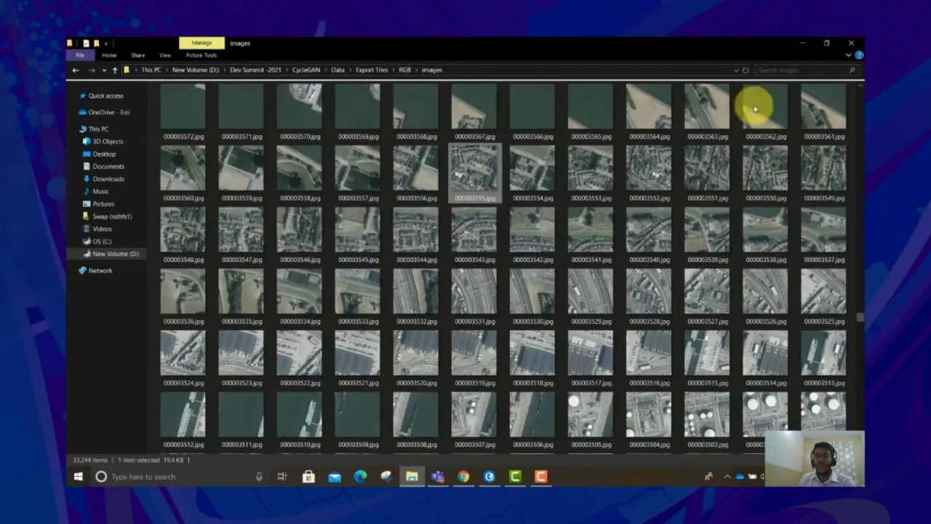
left_click(488, 476)
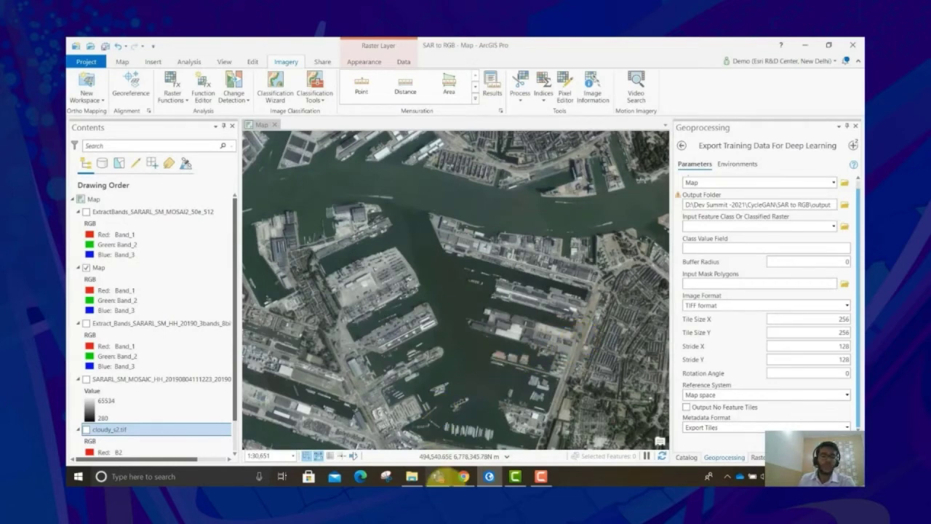
- Switch to the sar_to_rgb_image_translation_using_cyclegan notebook in Chrome and highlight arcgis.learn in the import line
left_click(461, 477)
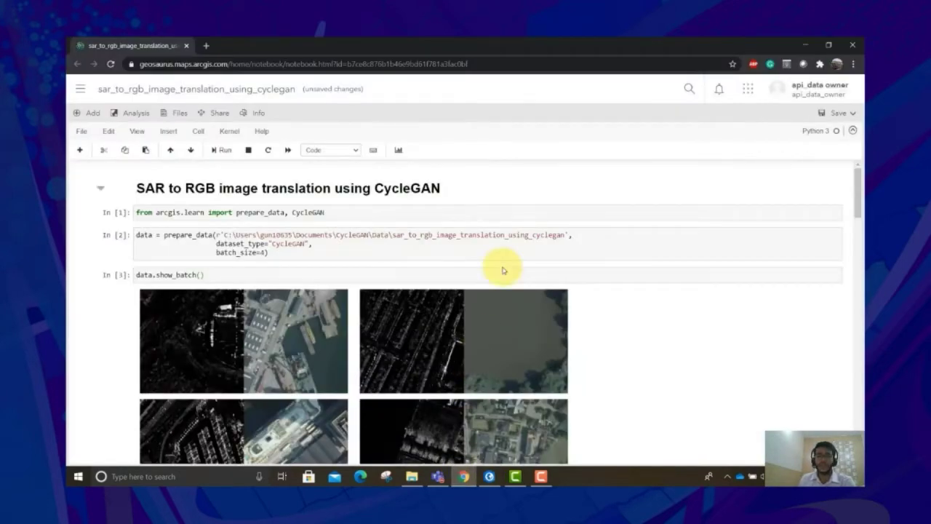
left_click(306, 212)
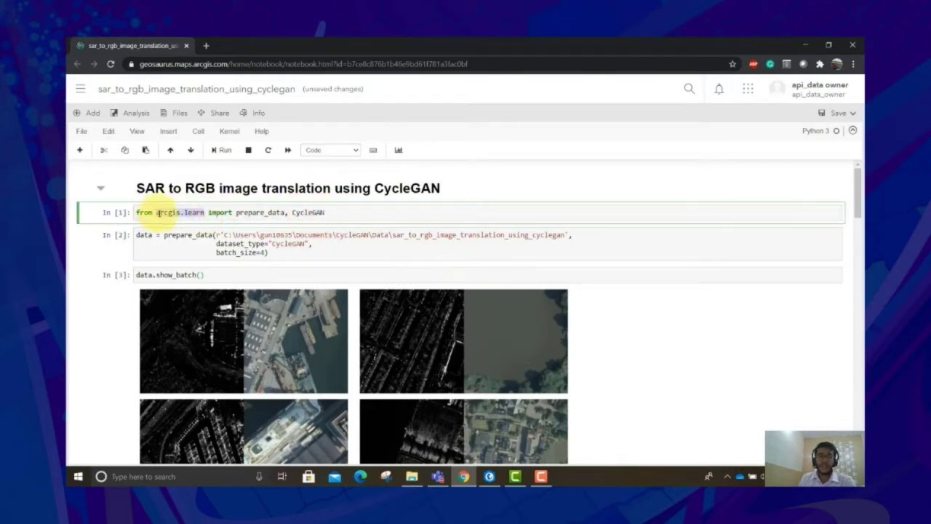
left_click(352, 249)
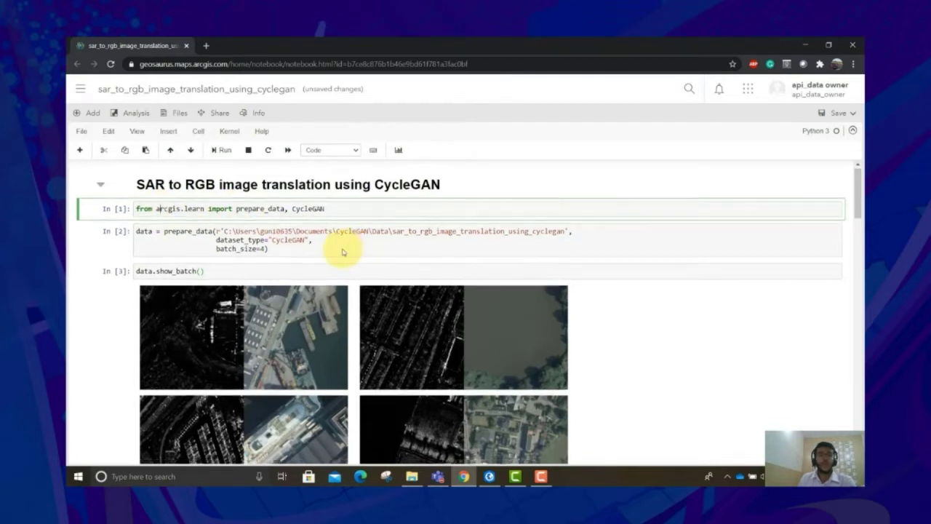
- Review the prepare_data cell with the CycleGAN dataset type and batch size 4, and examine the paired chips from data.show_batch()
scroll(343, 249, "down", 1)
left_click(188, 182)
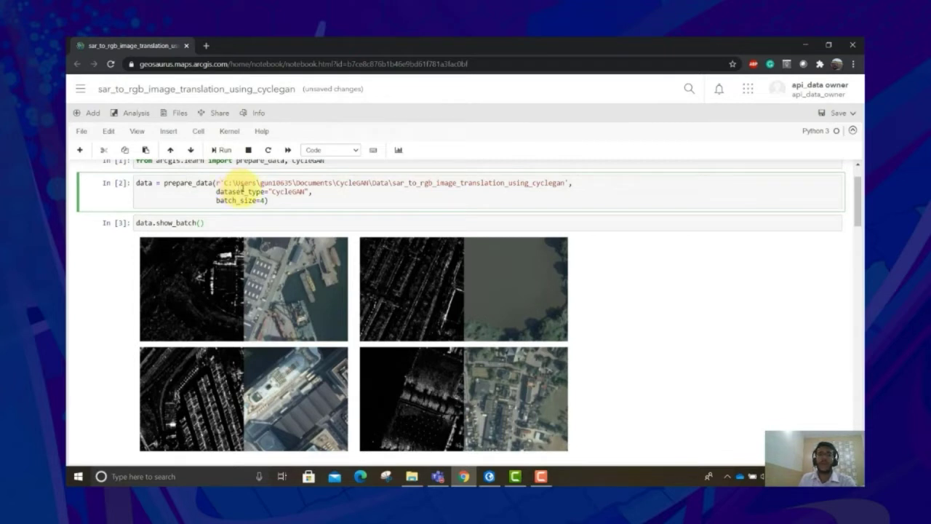
scroll(269, 201, "down", 1)
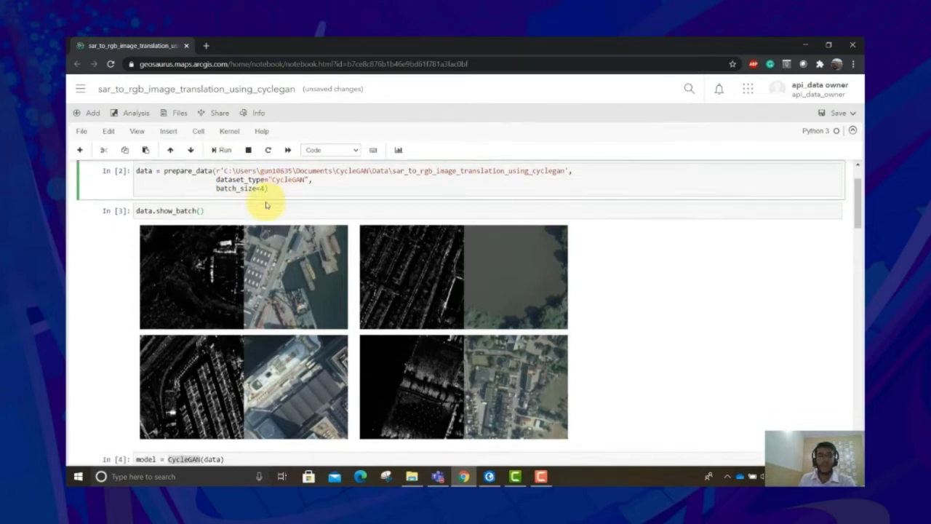
left_click(175, 171)
left_click(218, 172)
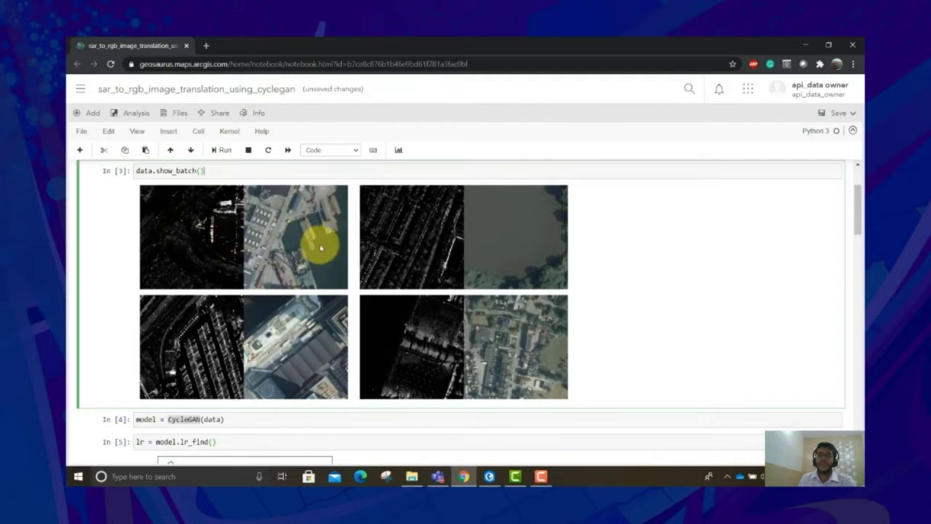
- Highlight the model = CycleGAN(data) line and the lr_find call, and examine the learning rate plot
scroll(323, 250, "down", 3)
left_click(257, 212)
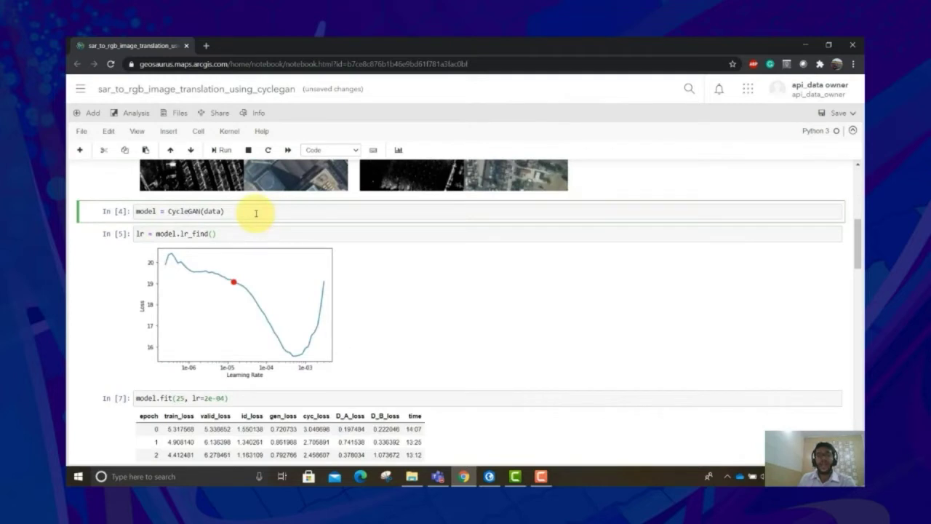
left_click_drag(192, 211, 223, 210)
scroll(206, 186, "down", 1)
left_click(206, 186)
double_click(183, 181)
left_click(238, 183)
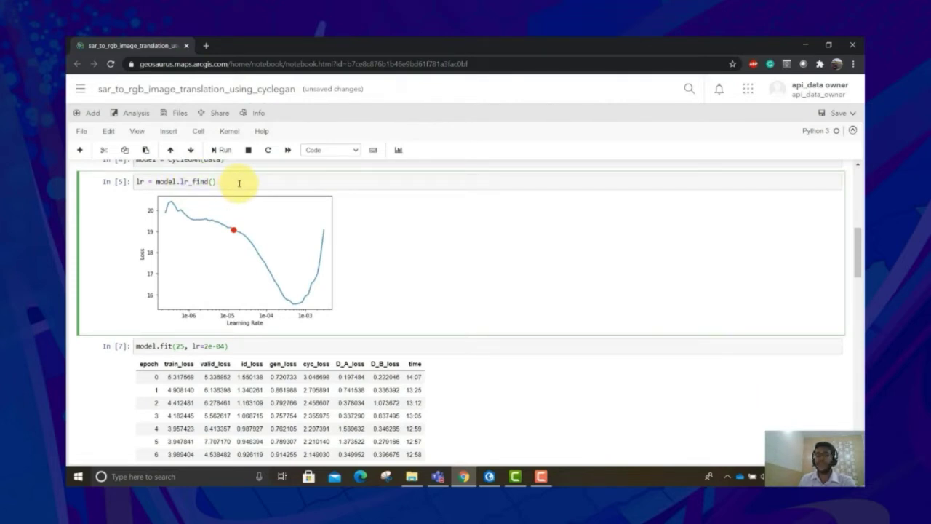
- Highlight the 25 epochs argument in the model.fit(25, lr=2e-04) call
scroll(238, 186, "down", 3)
left_click(168, 191)
left_click(182, 190)
double_click(183, 189)
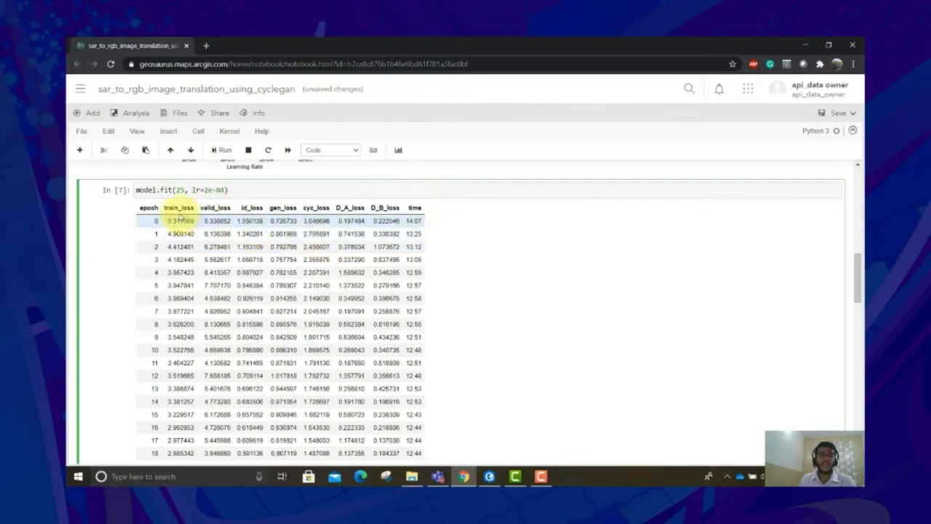
- Highlight the training and validation losses of epoch 0 and of epoch 24 in the results table to compare them
left_click_drag(167, 222, 228, 223)
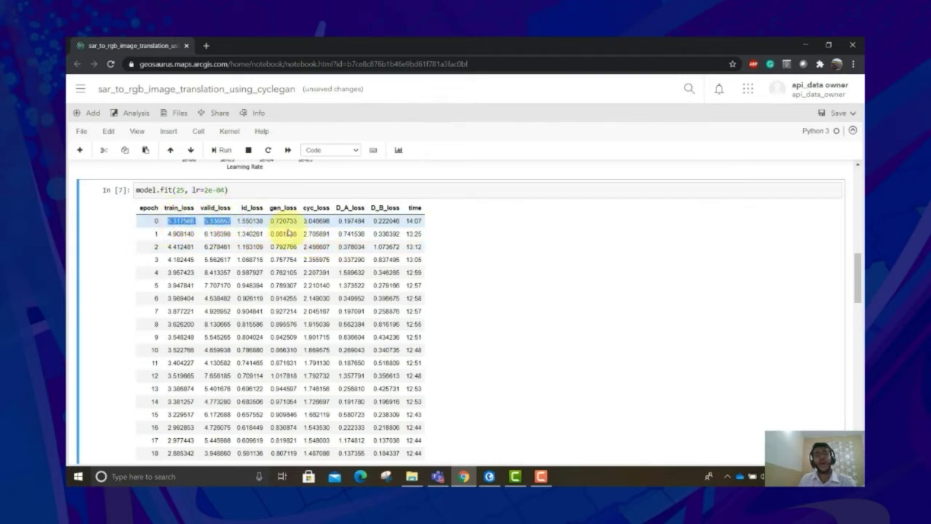
scroll(436, 321, "down", 3)
left_click_drag(170, 373, 230, 374)
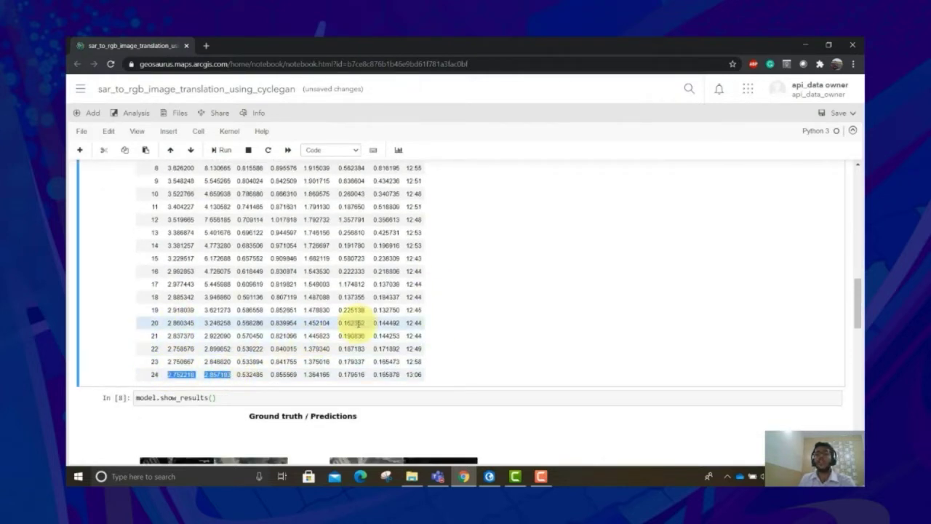
left_click(461, 318)
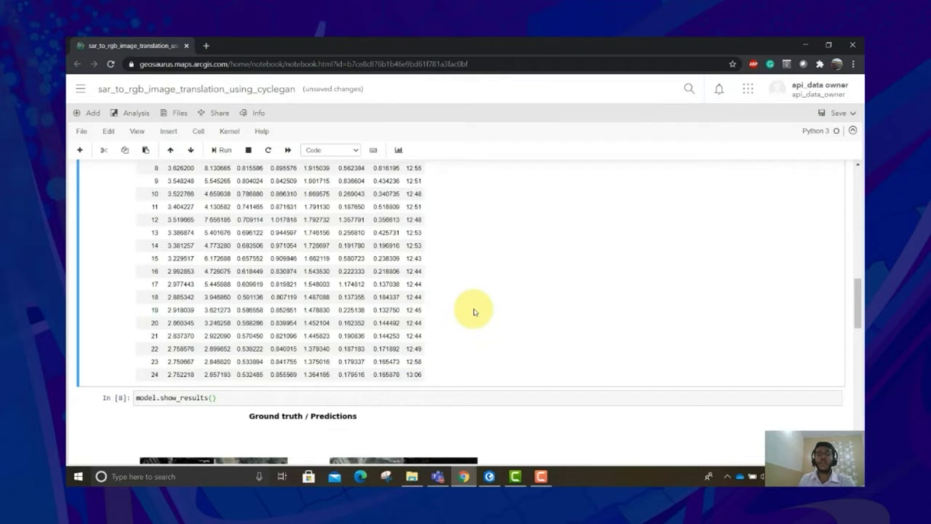
- Examine the ground truth and prediction pairs from model.show_results(), and highlight the SAR_to_RGB_25e name in the model.save call
scroll(474, 311, "down", 3)
double_click(178, 191)
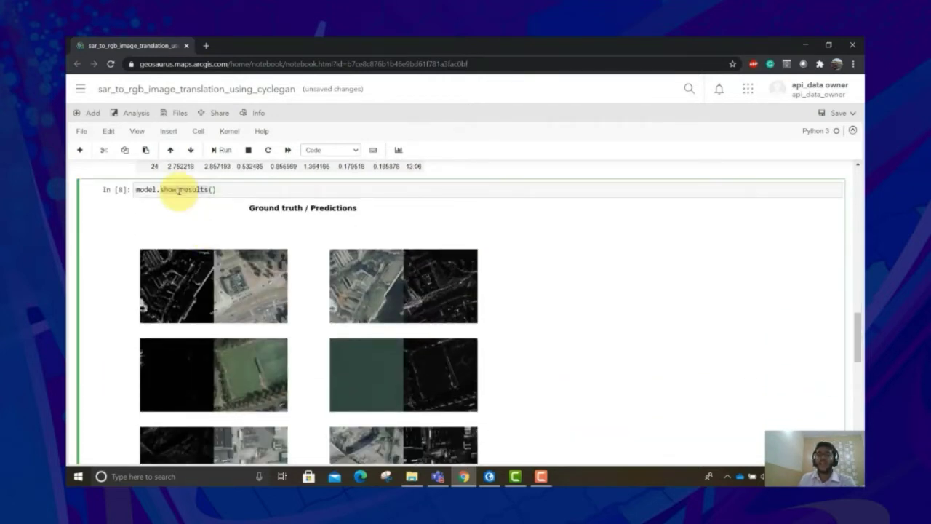
scroll(276, 212, "down", 1)
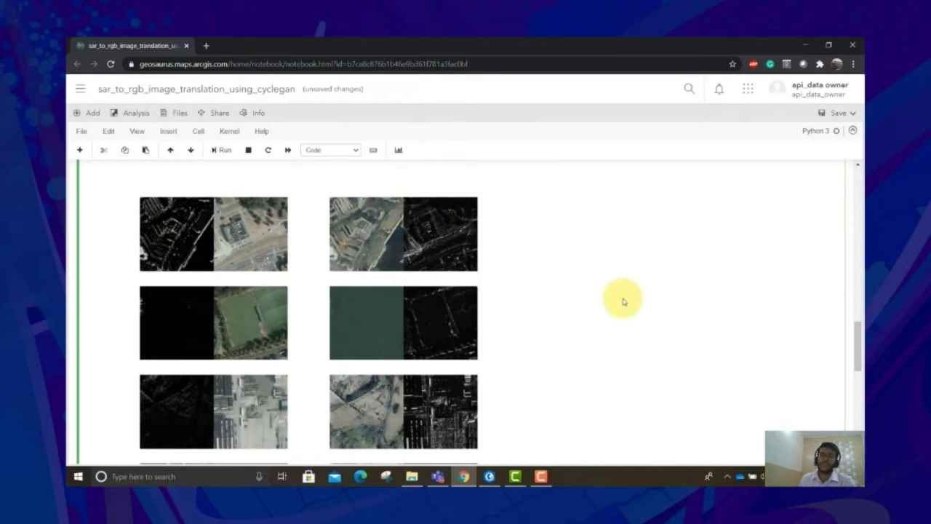
scroll(619, 302, "down", 3)
scroll(607, 307, "down", 5)
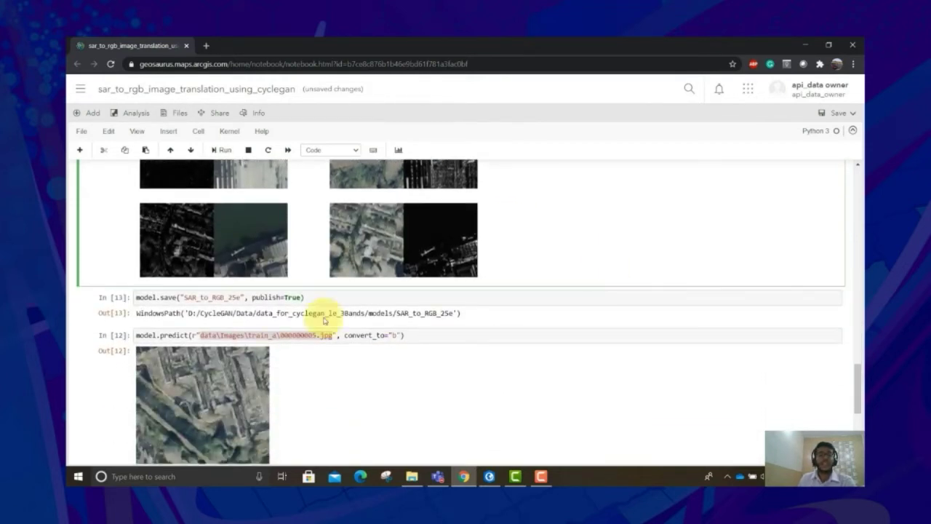
left_click_drag(241, 297, 185, 296)
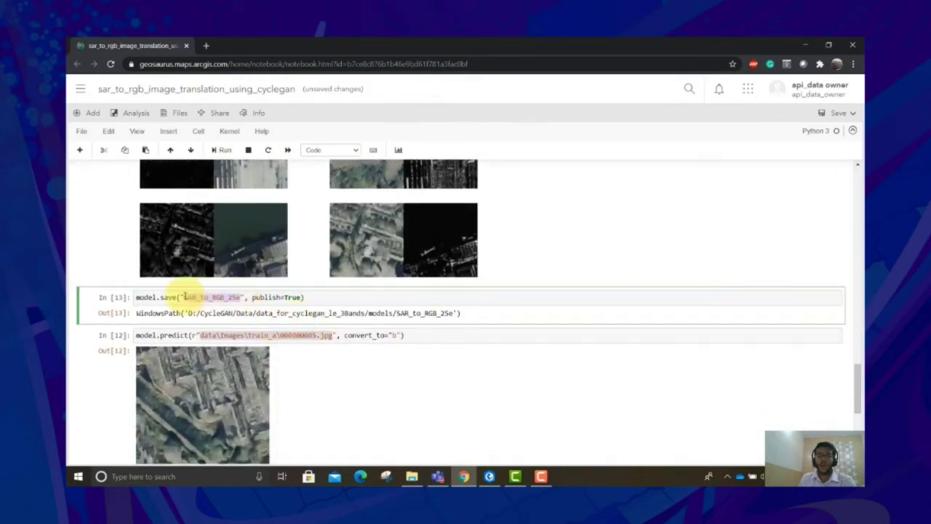
left_click(186, 297)
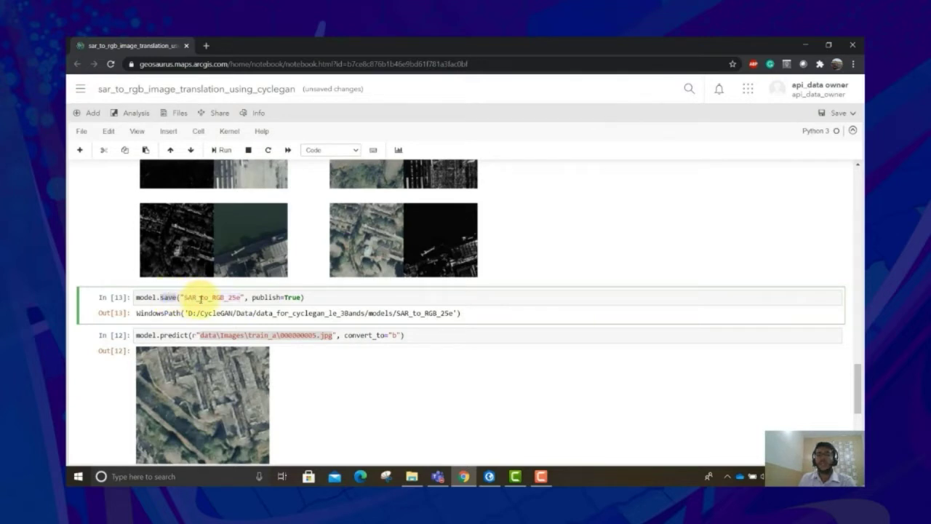
- Highlight the train_a image path and the convert_to="b" argument in the first model.predict call, and examine its output image
scroll(436, 308, "down", 2)
scroll(452, 309, "down", 1)
left_click(291, 230)
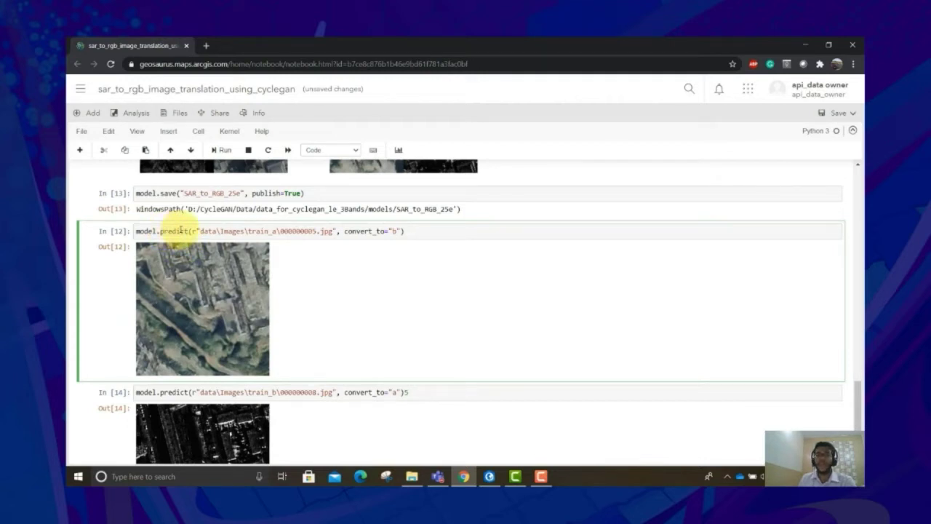
left_click_drag(345, 231, 403, 230)
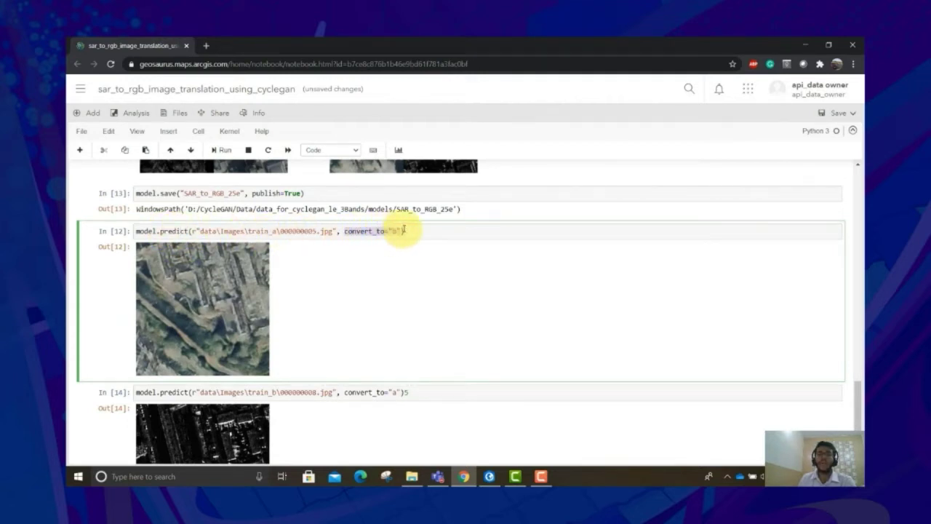
left_click(409, 230)
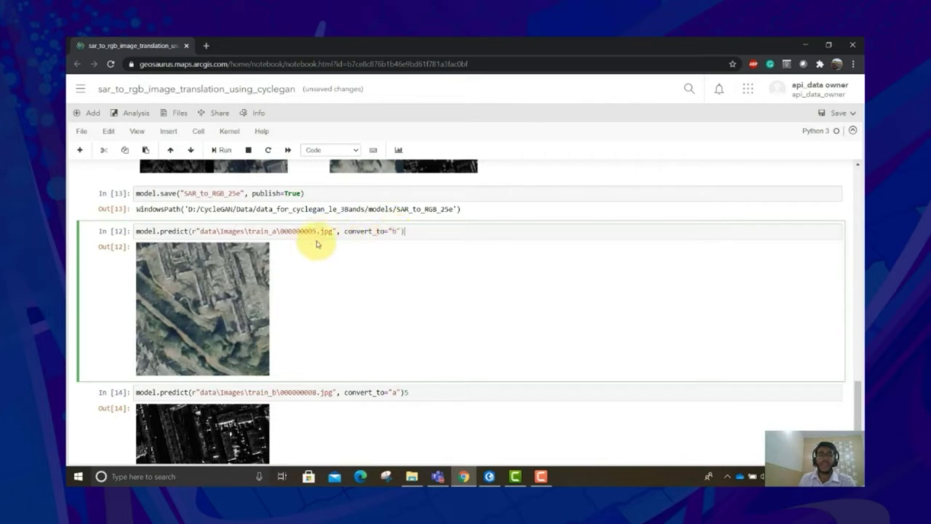
left_click_drag(333, 231, 206, 231)
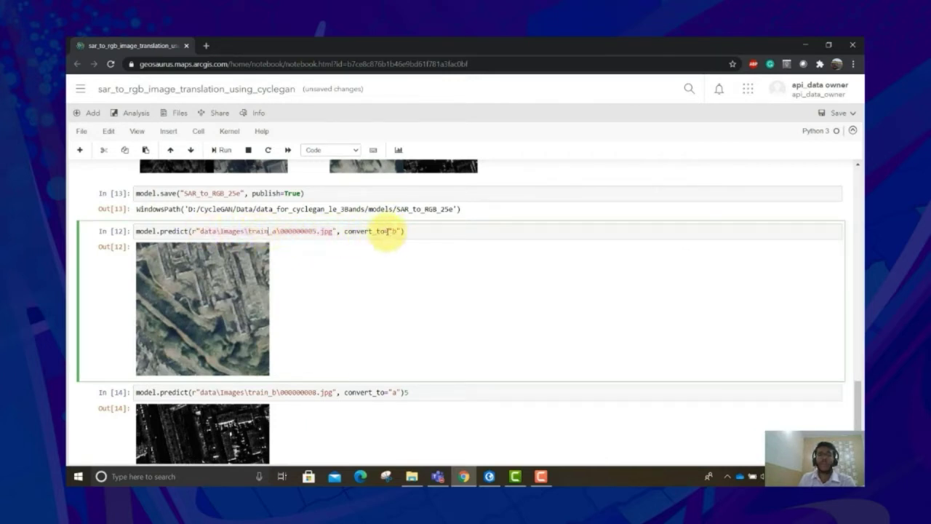
left_click(414, 230)
scroll(458, 265, "down", 1)
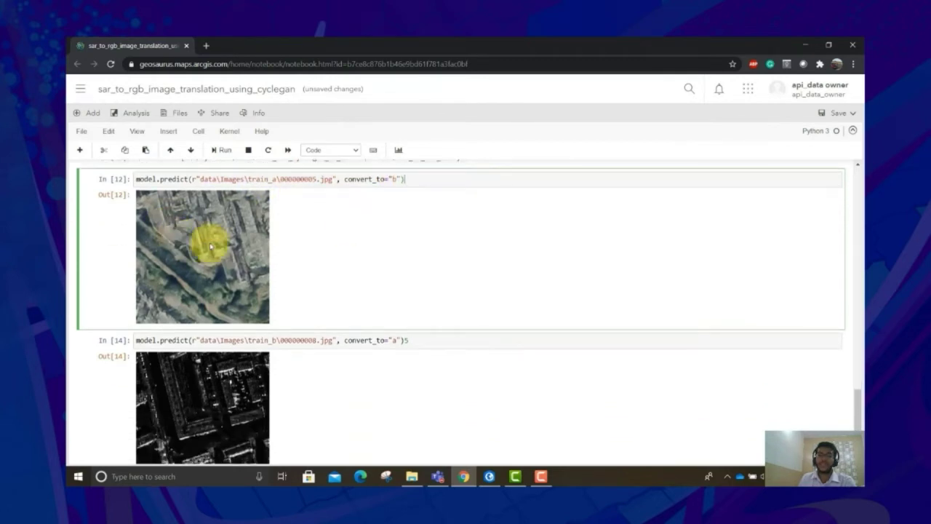
- Highlight the train_b image path in the convert_to="a" model.predict call and examine its output image
scroll(416, 250, "down", 2)
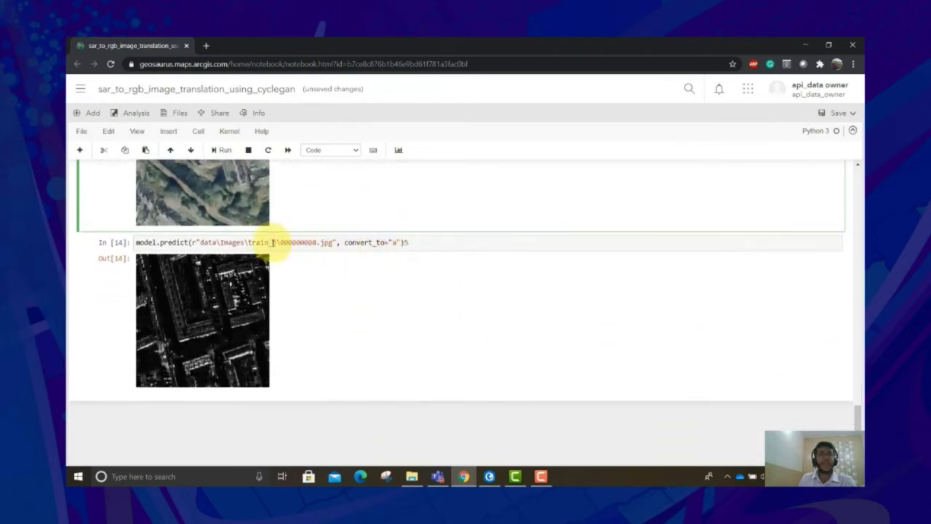
left_click_drag(202, 242, 333, 243)
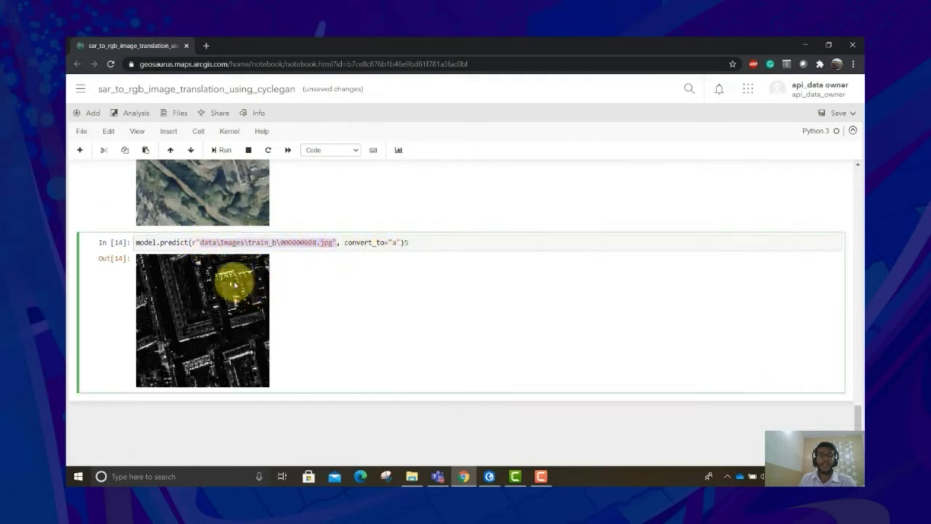
key("Escape")
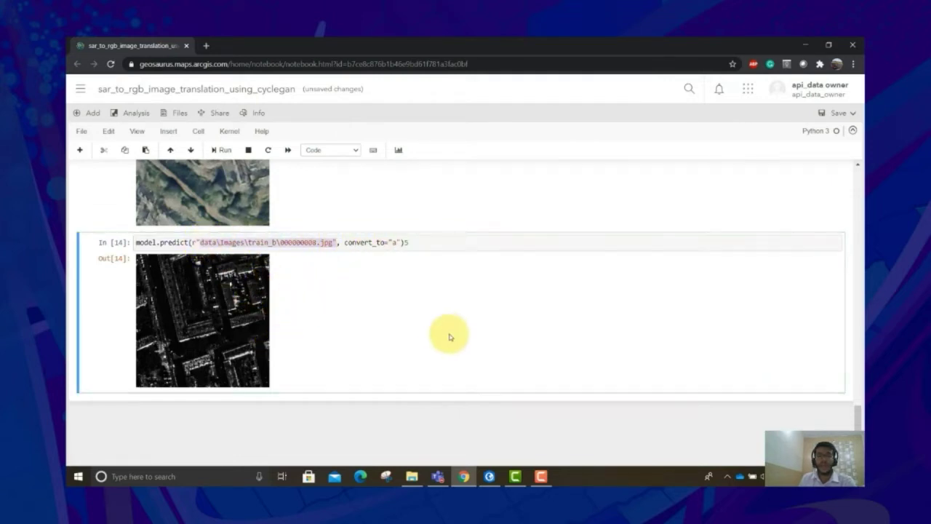
- Switch to ArcGIS Pro, open the Classify Pixels Using Deep Learning tool, and review its model definition path and arguments
left_click(491, 477)
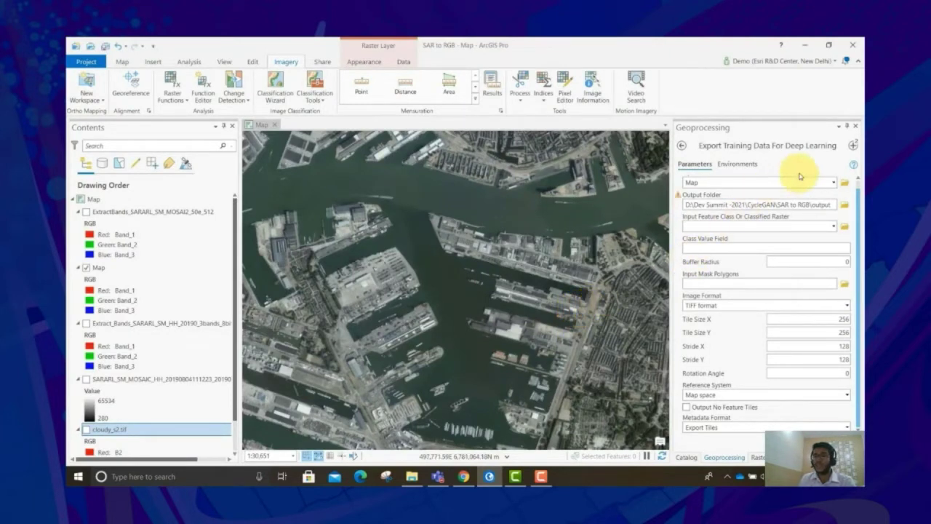
left_click(852, 146)
left_click(764, 188)
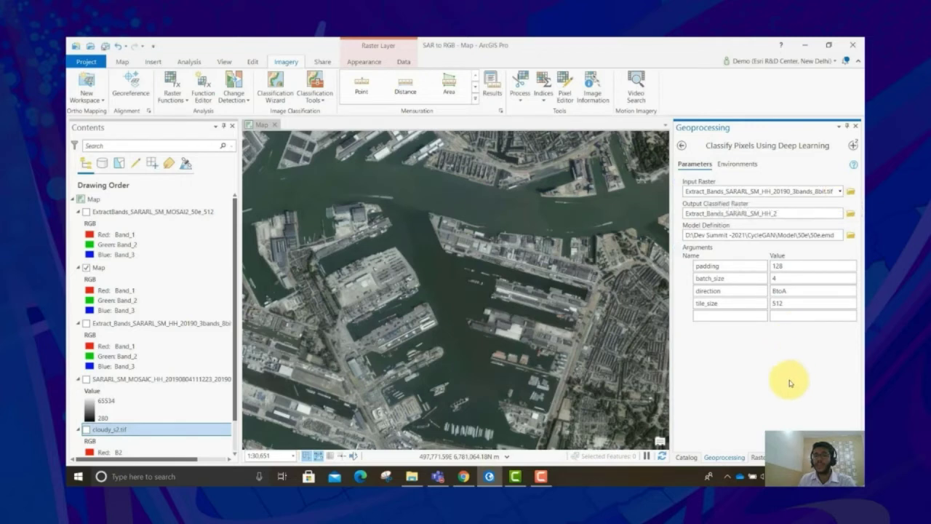
left_click_drag(829, 234, 728, 235)
left_click(832, 425)
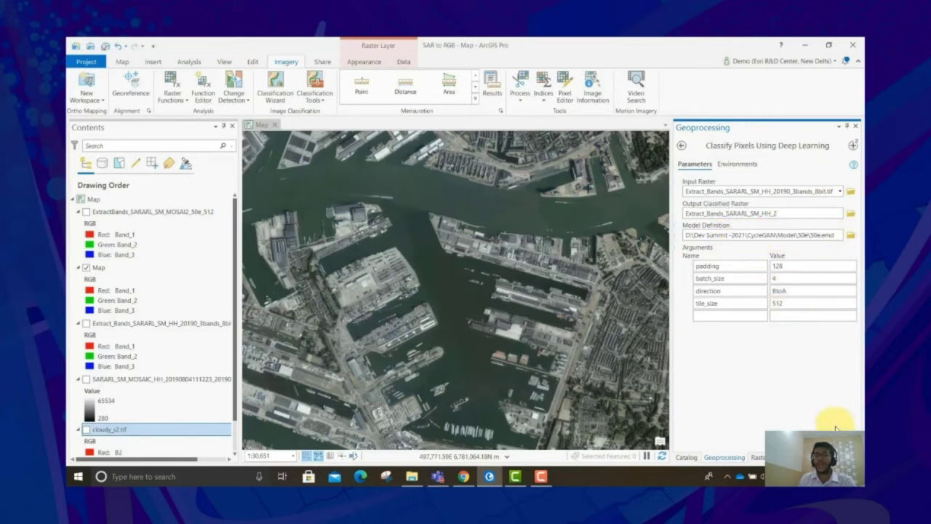
- Display the ExtractBands_SARARL_SM_MOSAI2_50e_512 layer and inspect the translated imagery around the harbour
left_click(86, 211)
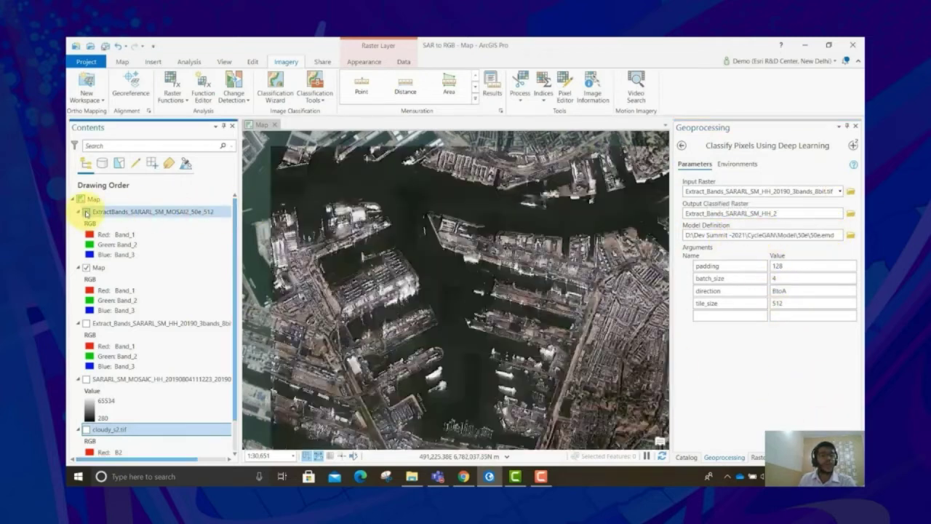
mouse_move(529, 183)
left_mouse_down()
mouse_move(410, 264)
mouse_move(509, 235)
left_mouse_up()
left_click_drag(522, 270, 547, 270)
scroll(405, 240, "down", 2)
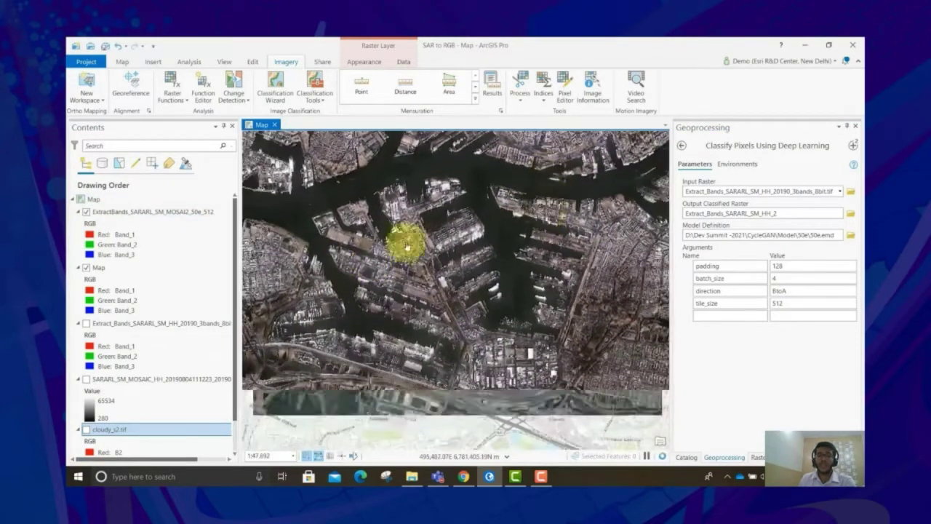
left_click_drag(518, 372, 427, 328)
left_click_drag(598, 280, 482, 328)
left_click_drag(416, 225, 603, 275)
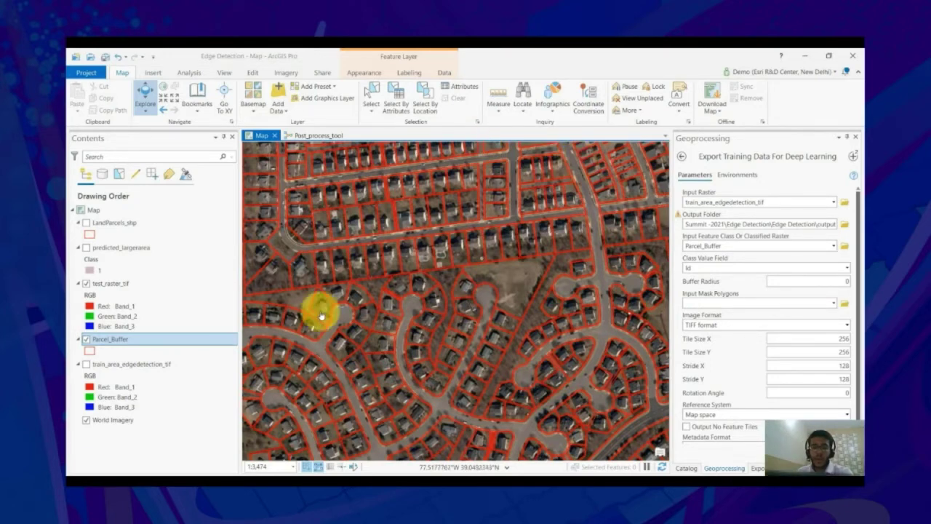
- Review the Export Training Data For Deep Learning settings with Parcel_Buffer and Classified Tiles, and browse the exported edge detection image chips
left_click_drag(574, 266, 526, 312)
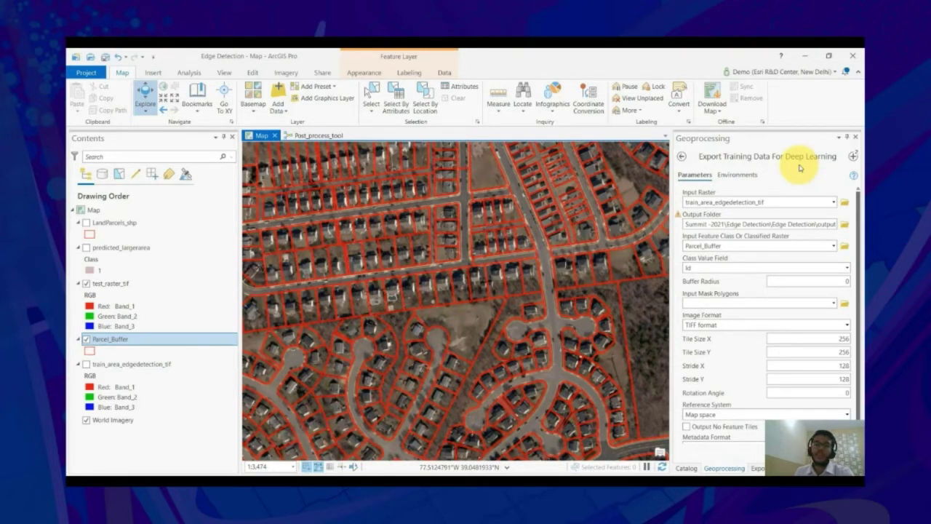
left_click(776, 202)
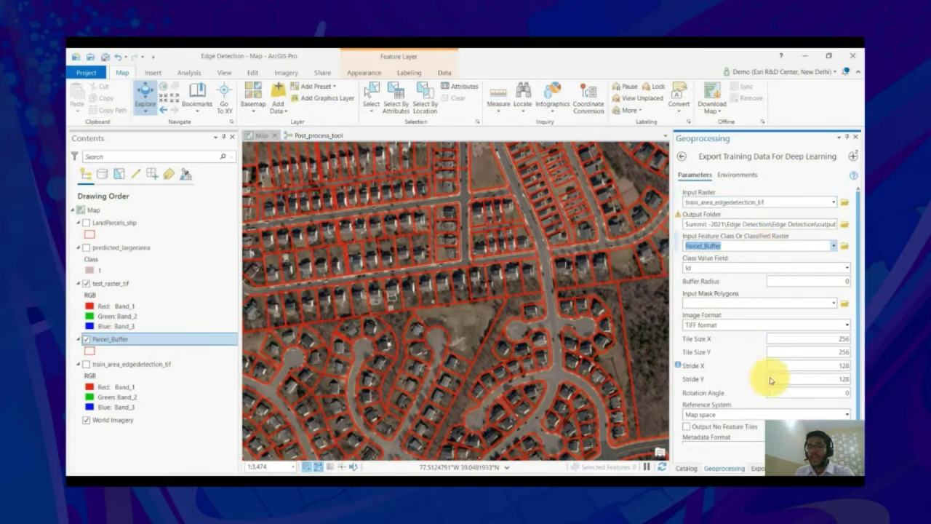
scroll(744, 422, "down", 1)
left_click(746, 439)
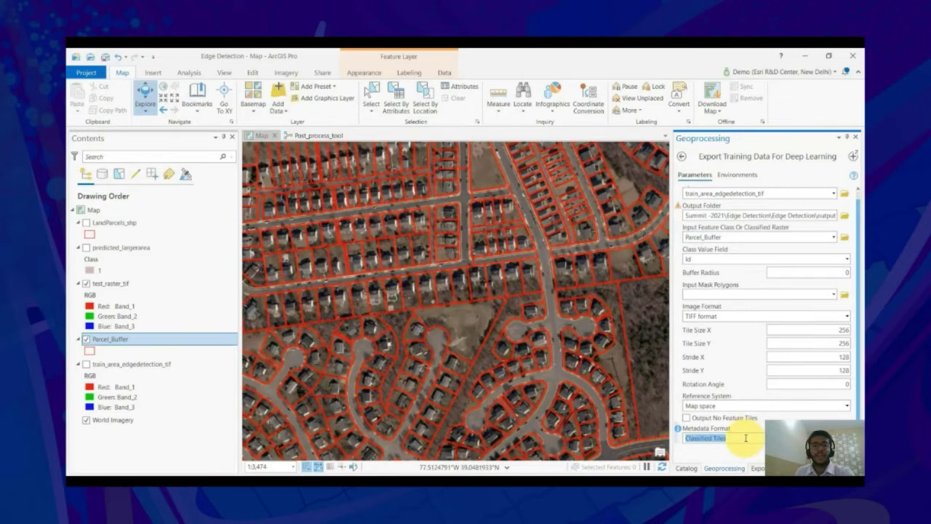
left_click(739, 174)
left_click(727, 268)
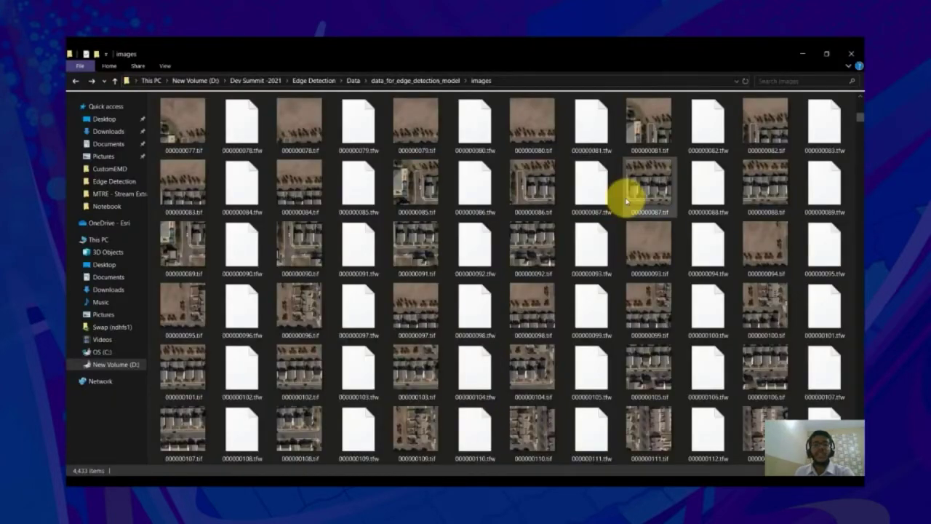
scroll(626, 200, "down", 15)
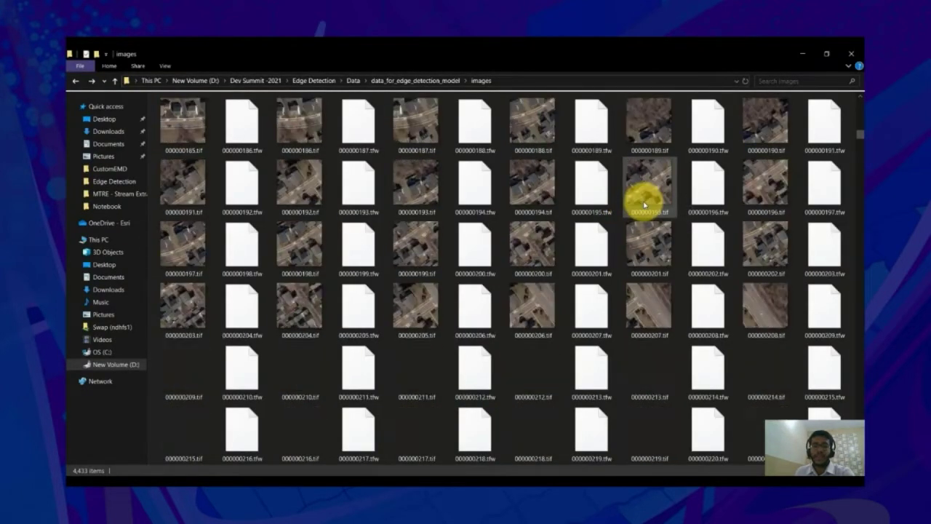
- Switch to the land parcel extraction notebook and highlight the BDCNEdgeDetector import and the prepare_data call
left_click(466, 475)
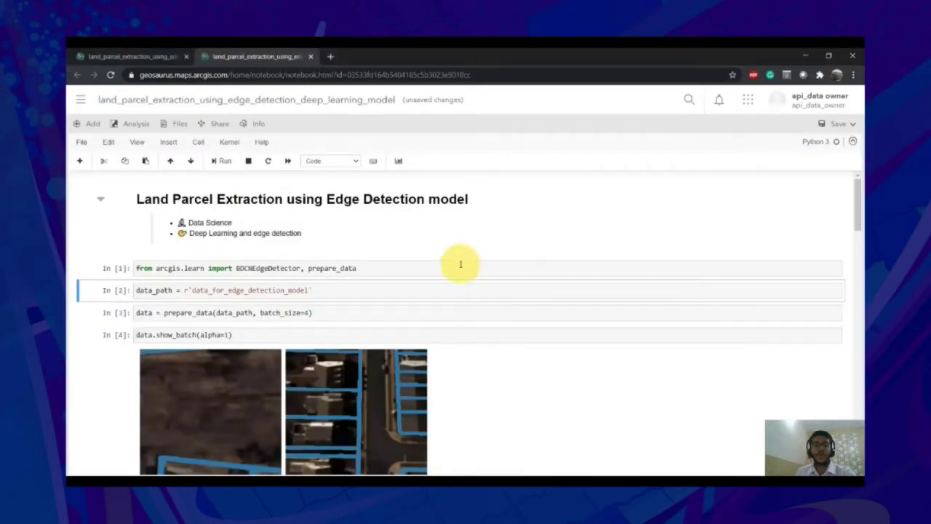
left_click_drag(235, 268, 353, 268)
left_click(355, 268)
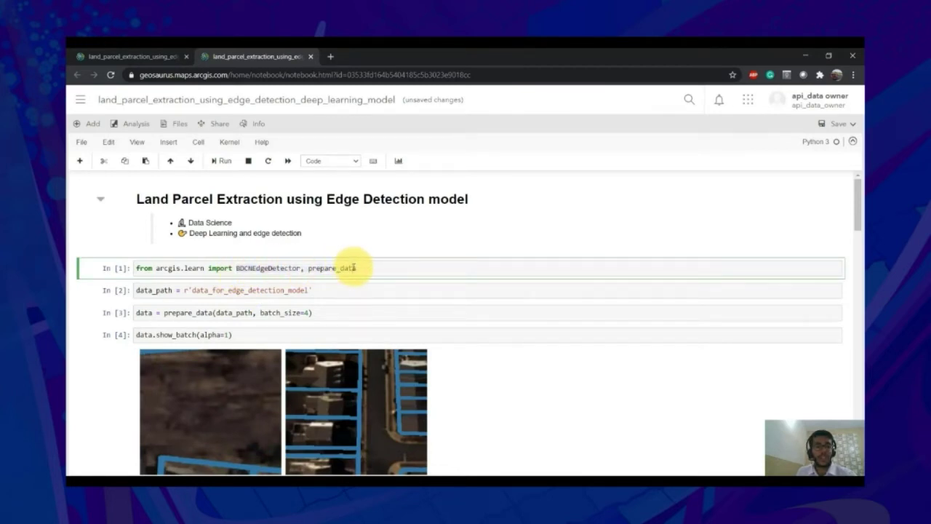
left_click_drag(164, 312, 251, 312)
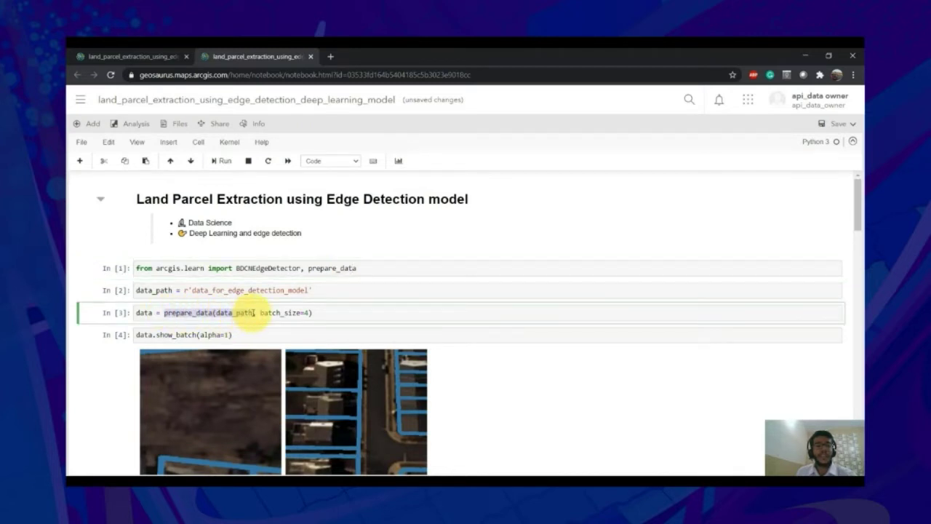
left_click(253, 312)
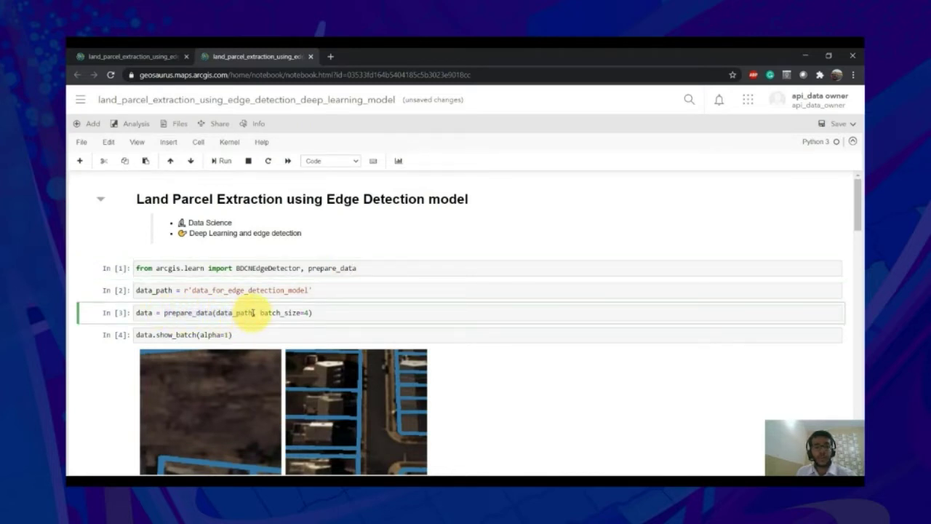
- Examine the parcel edge chips from data.show_batch(alpha=1), and highlight the BDCNEdgeDetector(data, backbone="vgg19") model definition
scroll(171, 268, "down", 3)
left_click(156, 231)
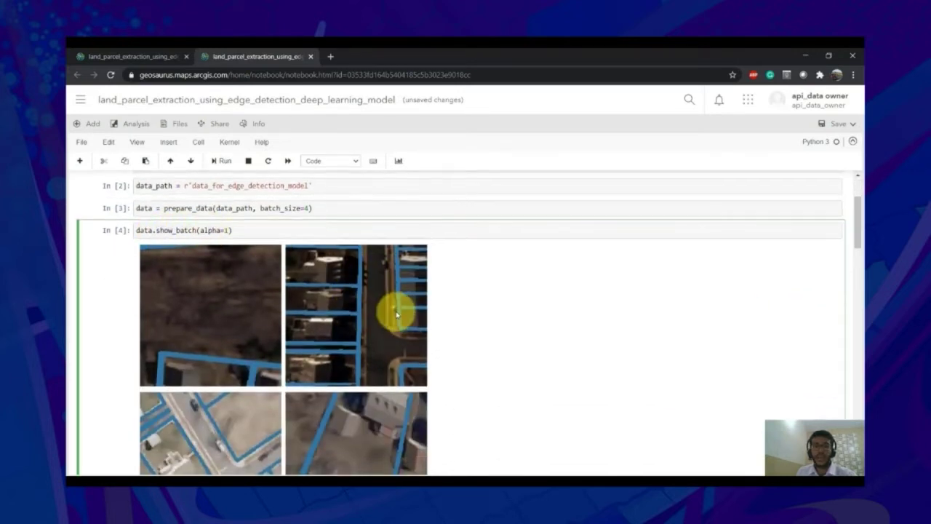
scroll(397, 314, "down", 6)
left_click_drag(168, 346, 242, 351)
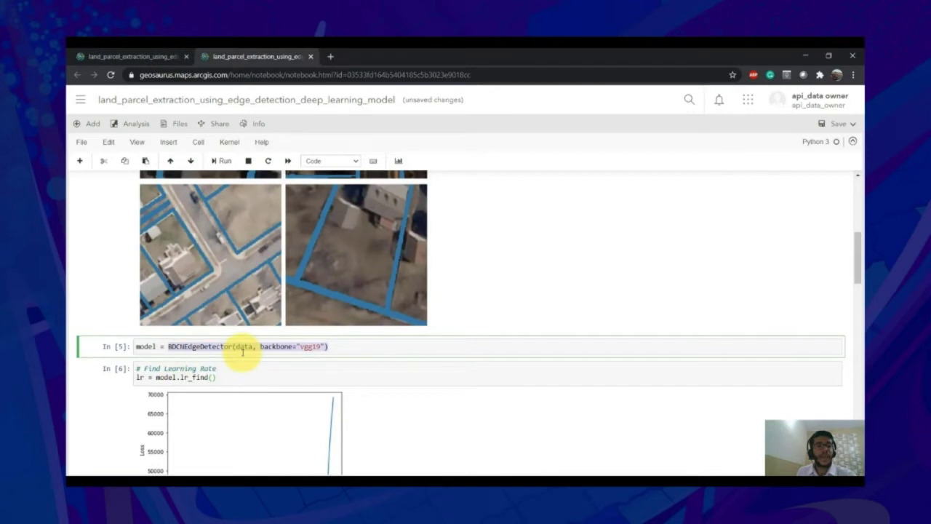
key("Right")
- Highlight the lr_find call and examine its learning rate plot, and highlight the epochs=10, lr=lr arguments of model.fit
scroll(211, 339, "down", 1)
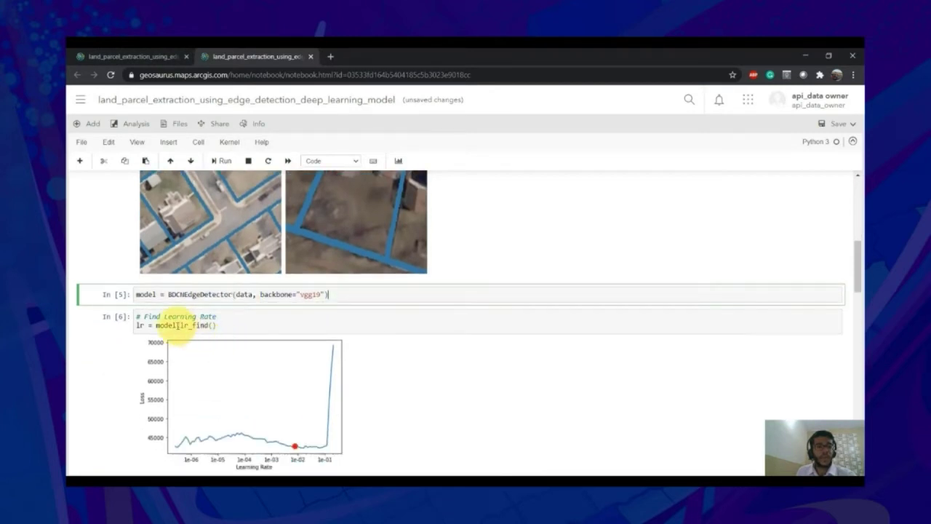
left_click_drag(176, 326, 241, 326)
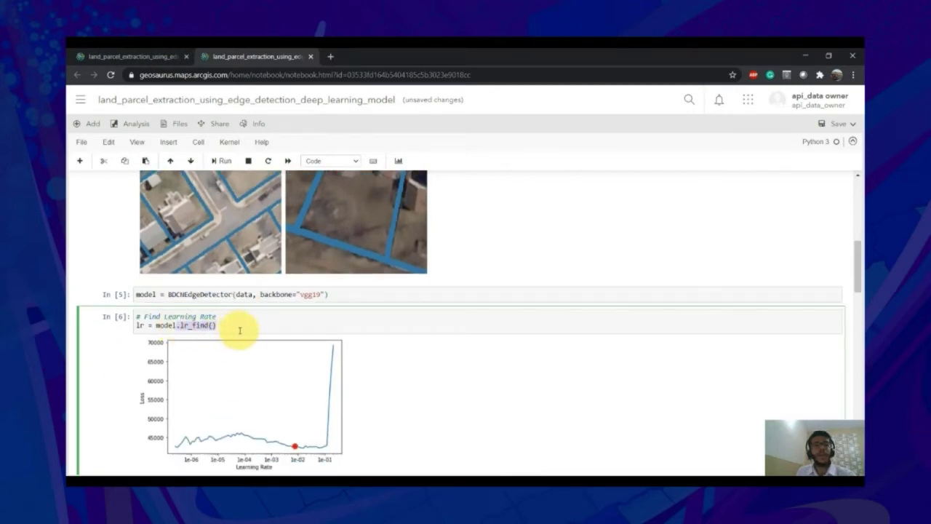
scroll(260, 339, "down", 2)
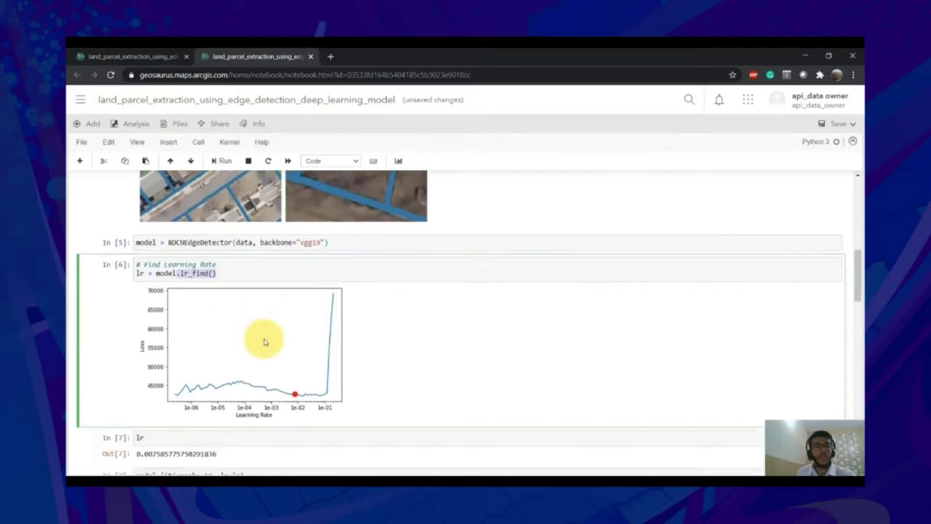
scroll(267, 343, "down", 3)
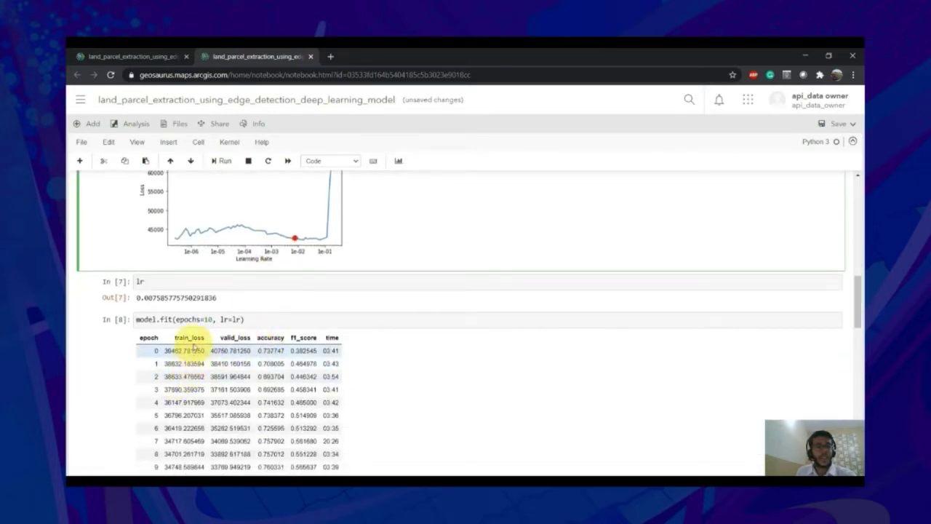
left_click_drag(178, 321, 250, 315)
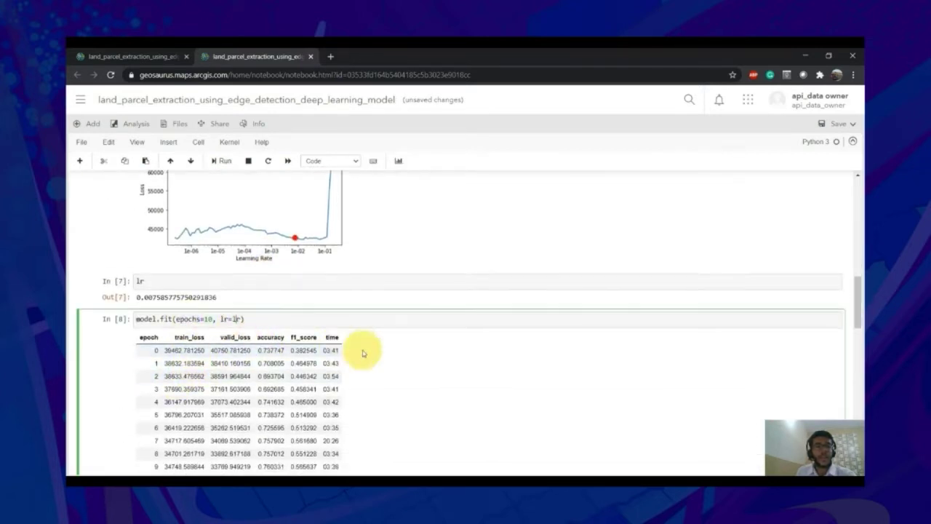
- Examine the epoch metrics table and the plot_losses chart, and highlight show_results in model.show_results(alpha=1,thinning=False)
scroll(303, 314, "down", 3)
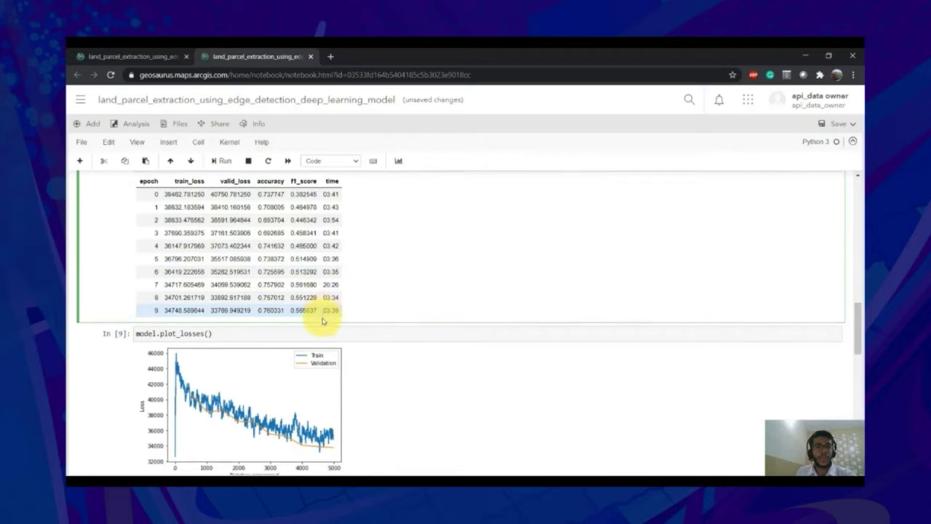
scroll(318, 316, "down", 5)
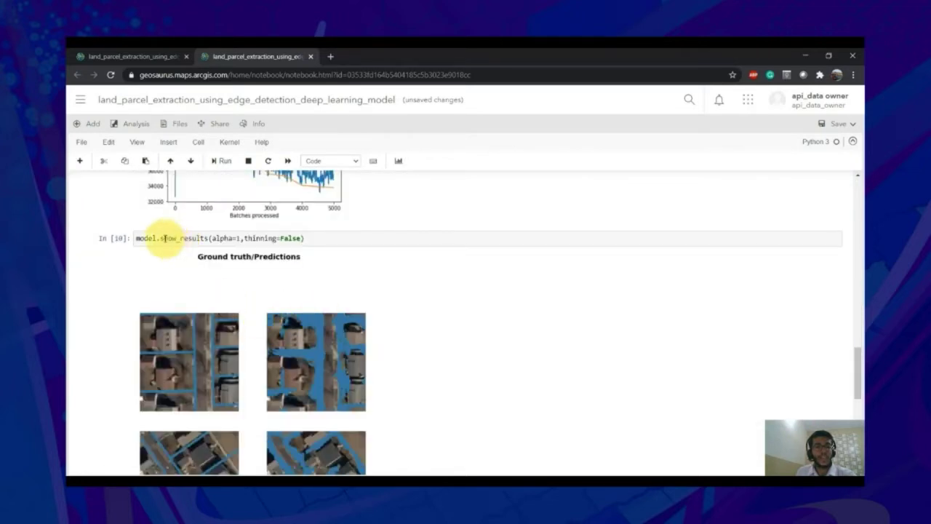
left_click_drag(162, 239, 208, 238)
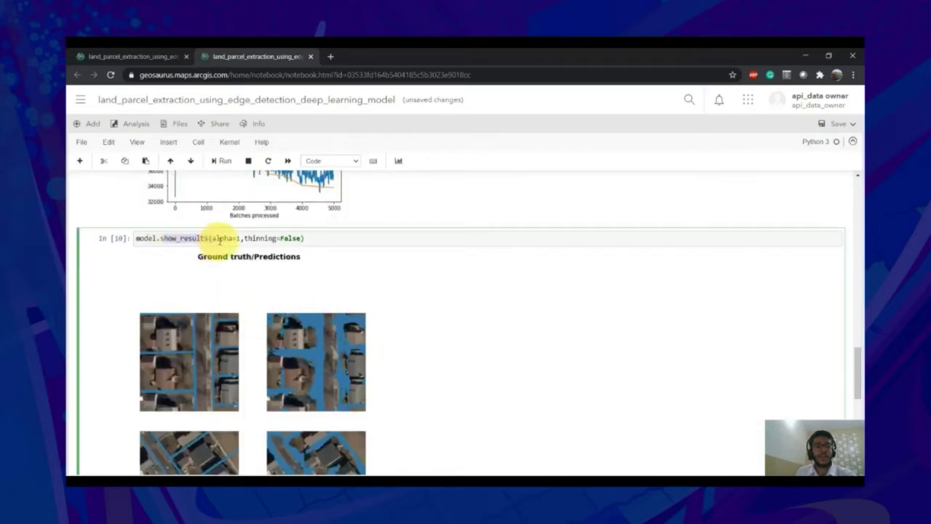
left_click(219, 241)
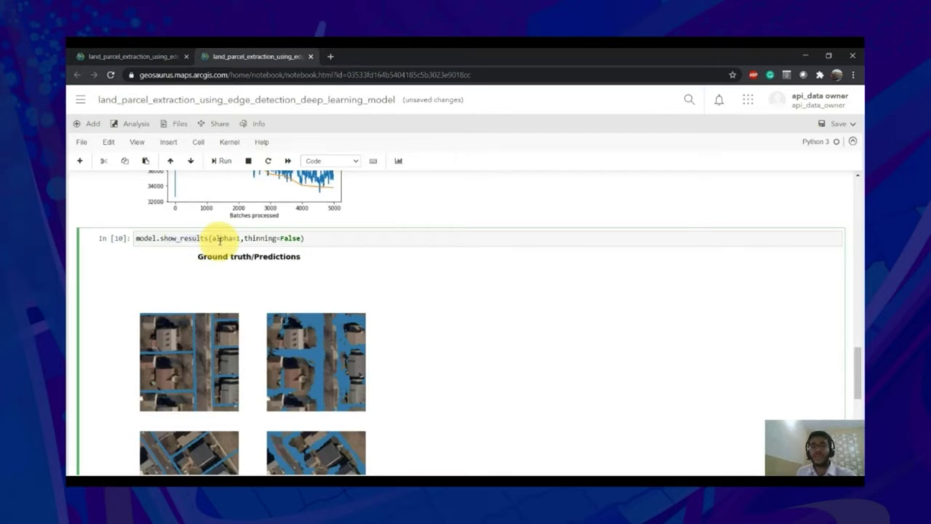
- Examine the remaining ground truth and prediction chips, and point out the model.save("edge_model_e10") cell at the notebook's end
scroll(370, 376, "down", 10)
left_click(163, 392)
double_click(214, 391)
left_click(218, 392)
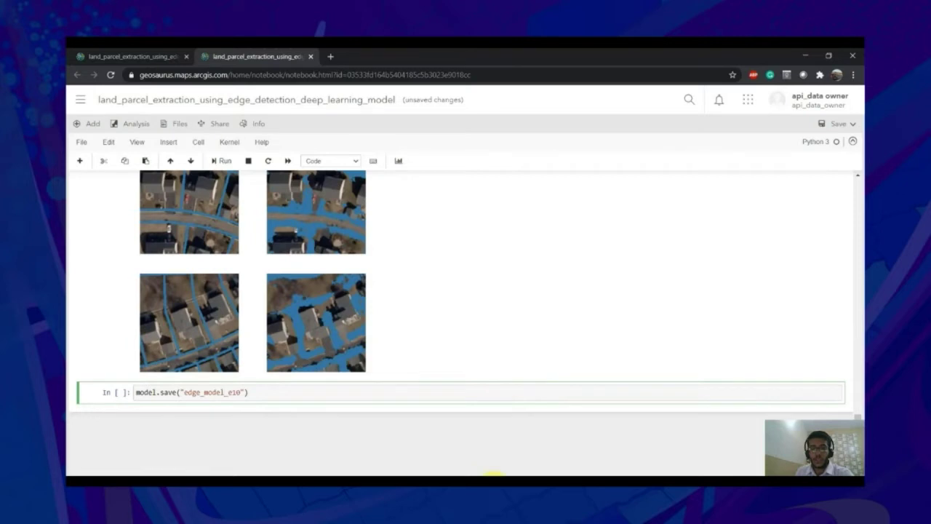
- Switch to the Edge Detection project in ArcGIS Pro and zoom the map to the test_raster_tif layer
left_click(493, 476)
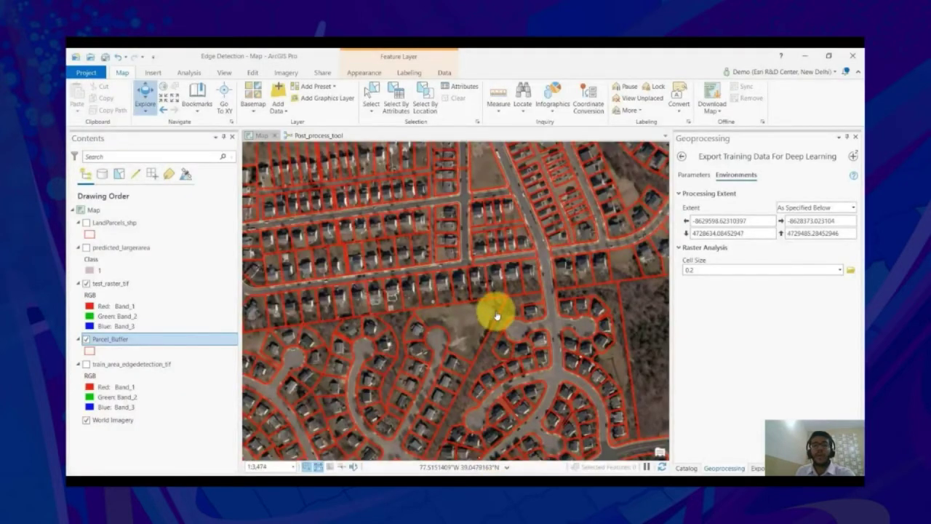
left_click(131, 281)
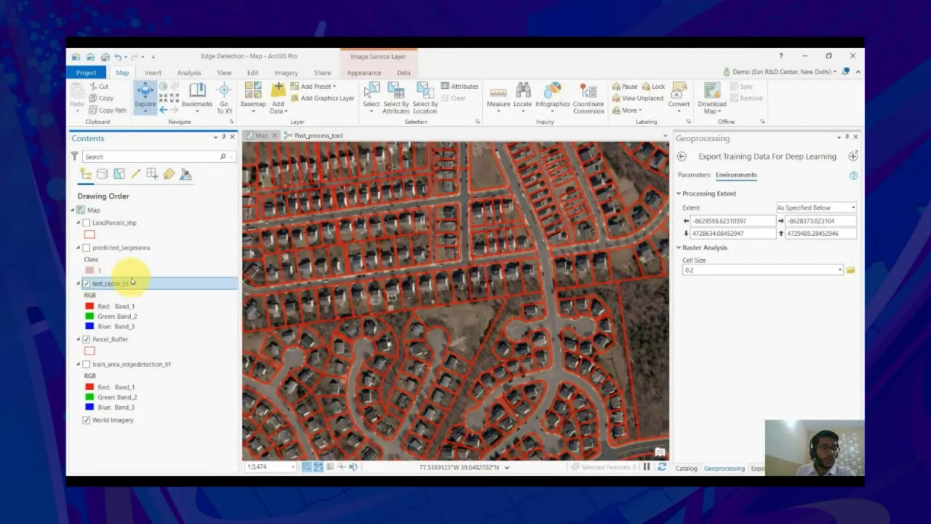
right_click(132, 281)
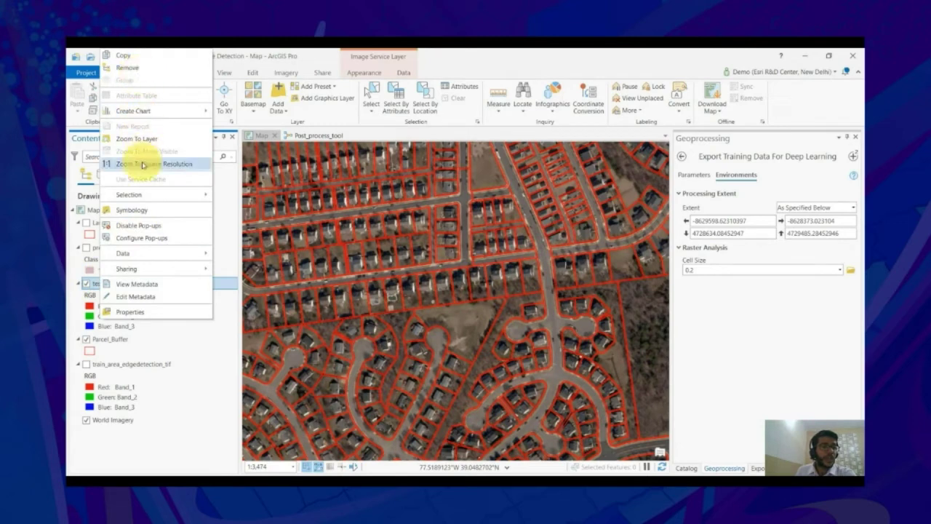
left_click(145, 138)
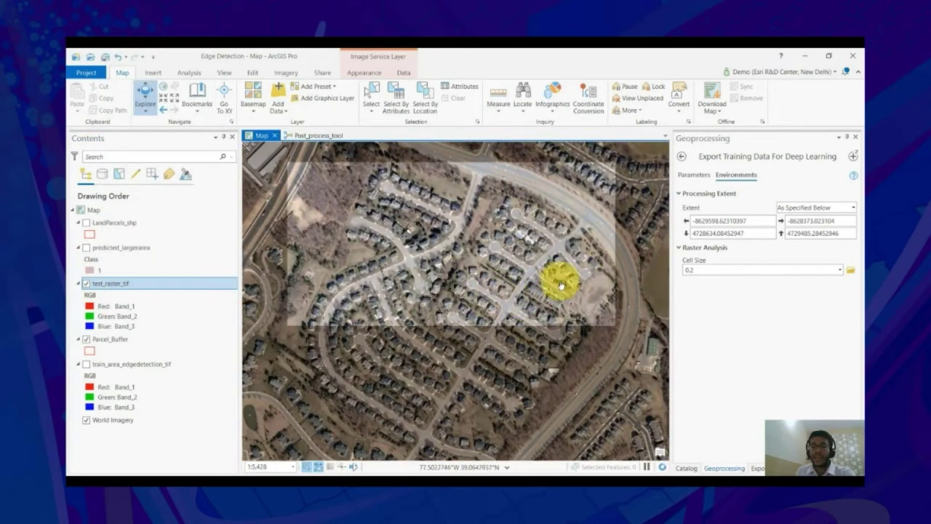
- Review the Classify Pixels Using Deep Learning input raster and model definition, and display the predicted_largerarea layer on the map
left_click(853, 157)
left_click(760, 200)
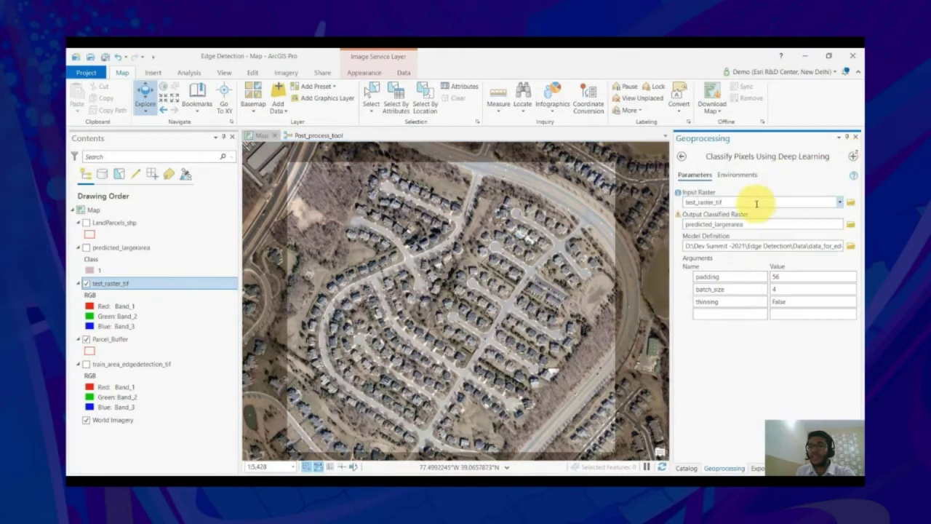
left_click(745, 203)
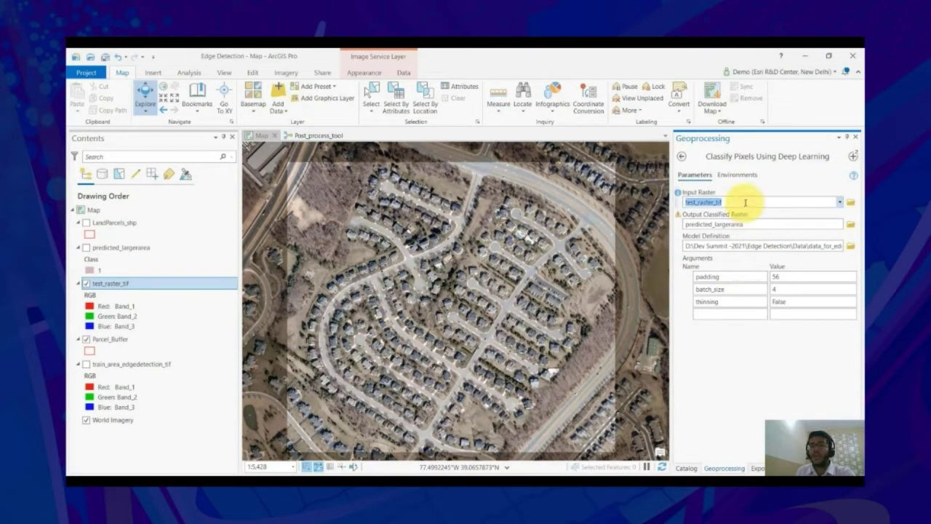
left_click_drag(784, 246, 849, 247)
left_click(828, 246)
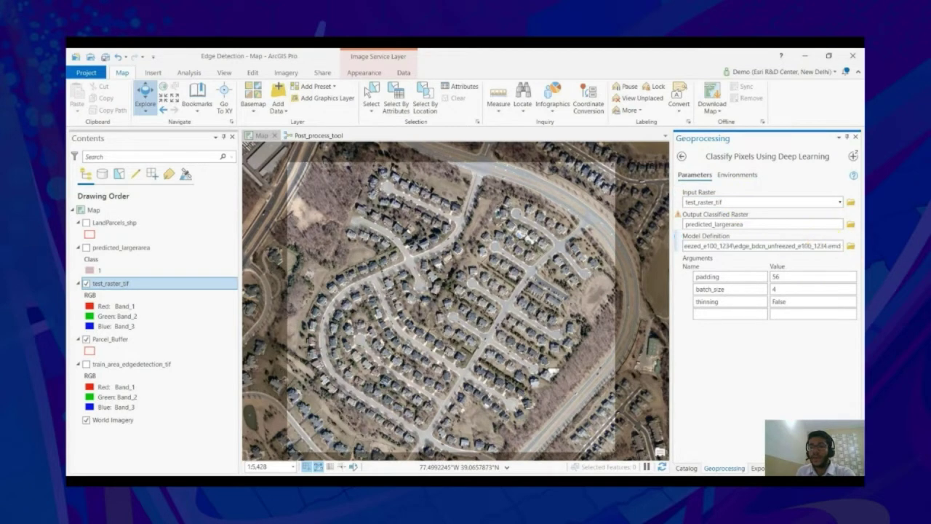
left_click(86, 248)
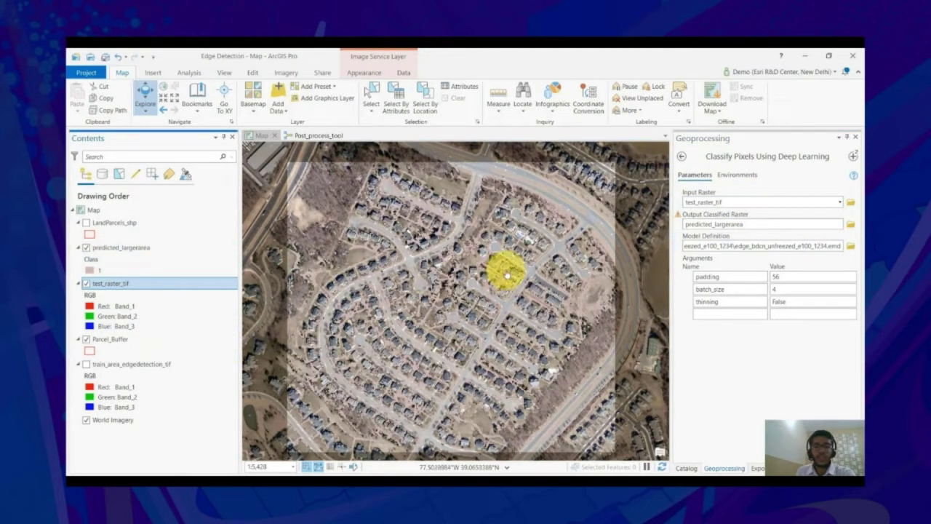
left_click_drag(507, 270, 513, 289)
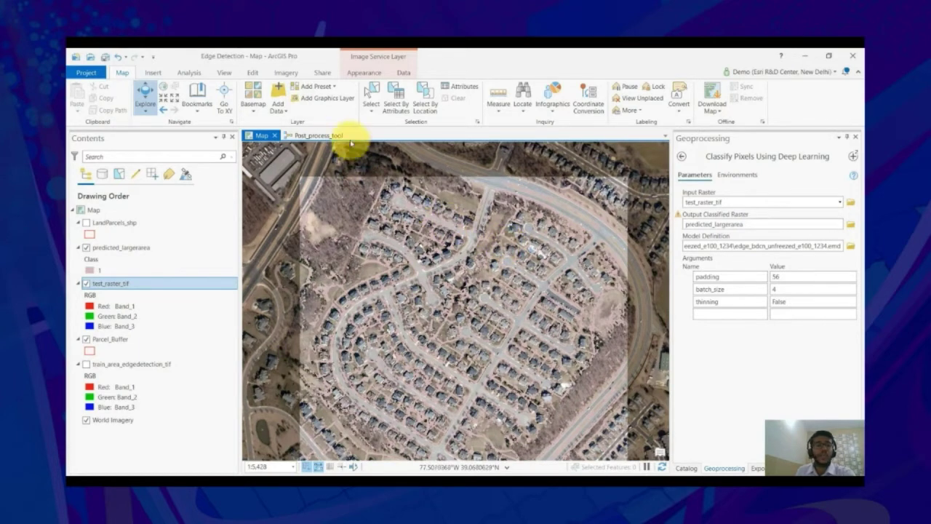
- Examine the Post_process_tool model from start to end, and display the LandParcels_shp layer on the map
left_click(316, 135)
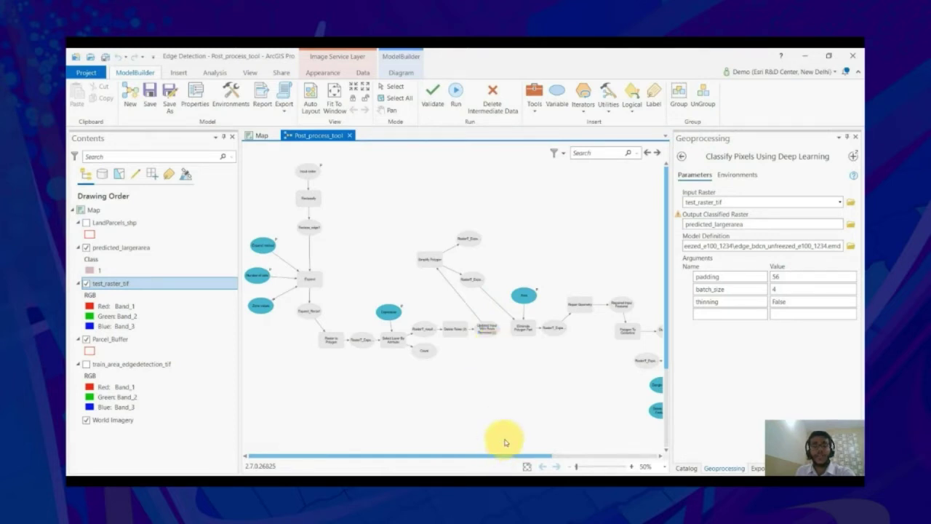
left_click_drag(505, 455, 597, 458)
left_click_drag(665, 331, 666, 417)
left_click_drag(623, 456, 643, 457)
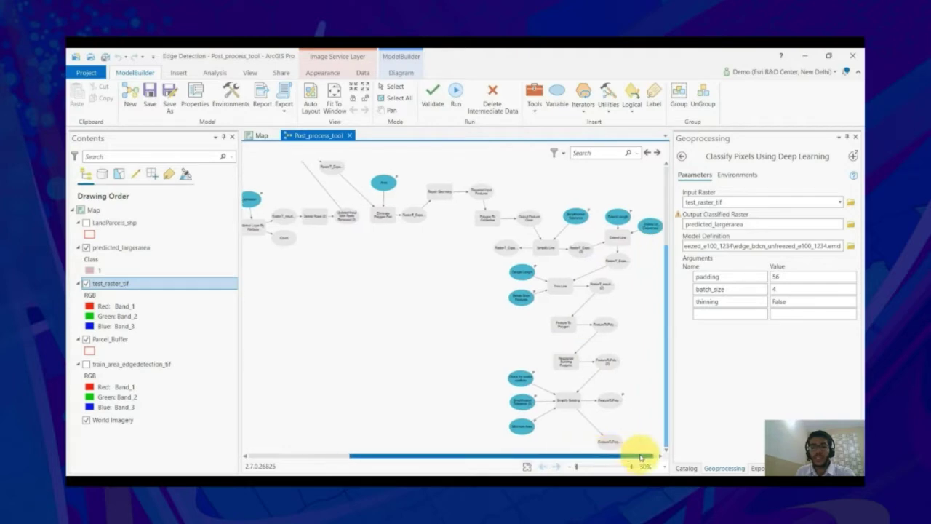
left_click(261, 135)
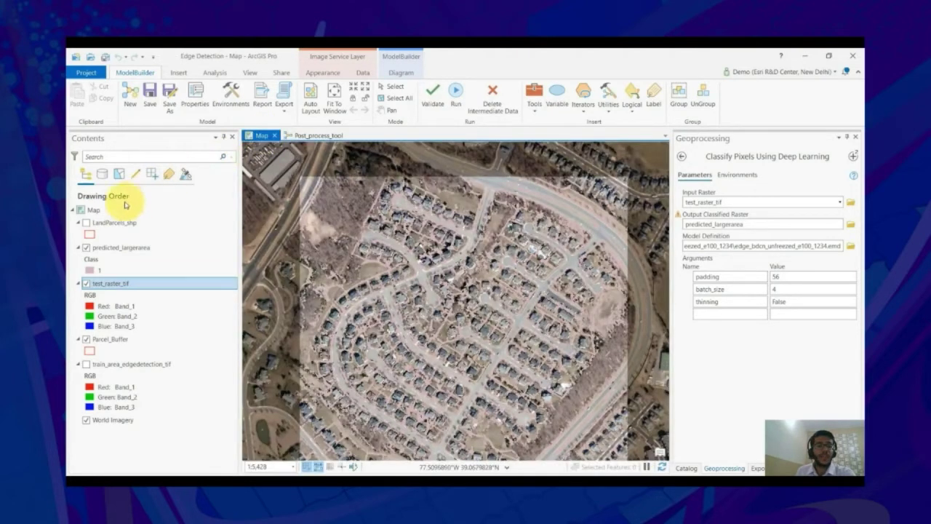
left_click(86, 222)
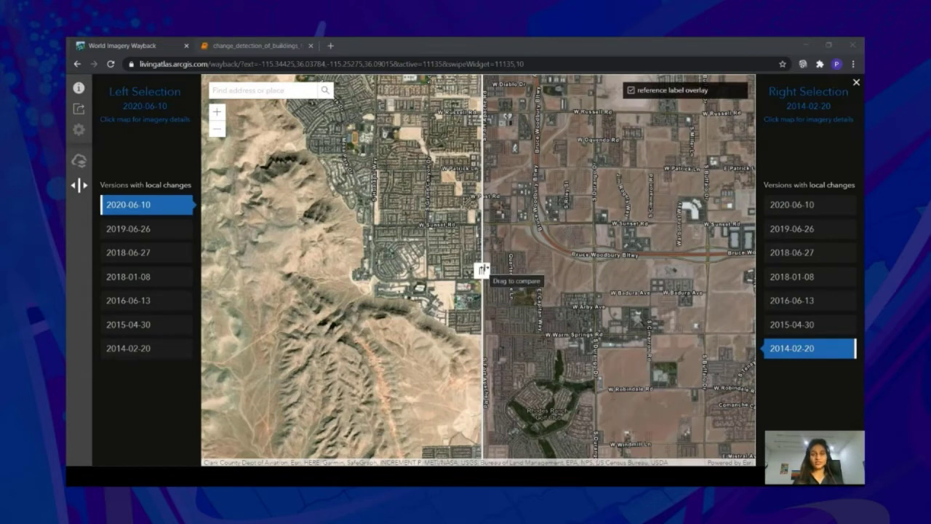
- Compare the 2020-06-10 and 2014-02-20 imagery with the swipe in World Imagery Wayback, and switch to the ChangeDetector_Export project in ArcGIS Pro
left_click_drag(482, 270, 507, 270)
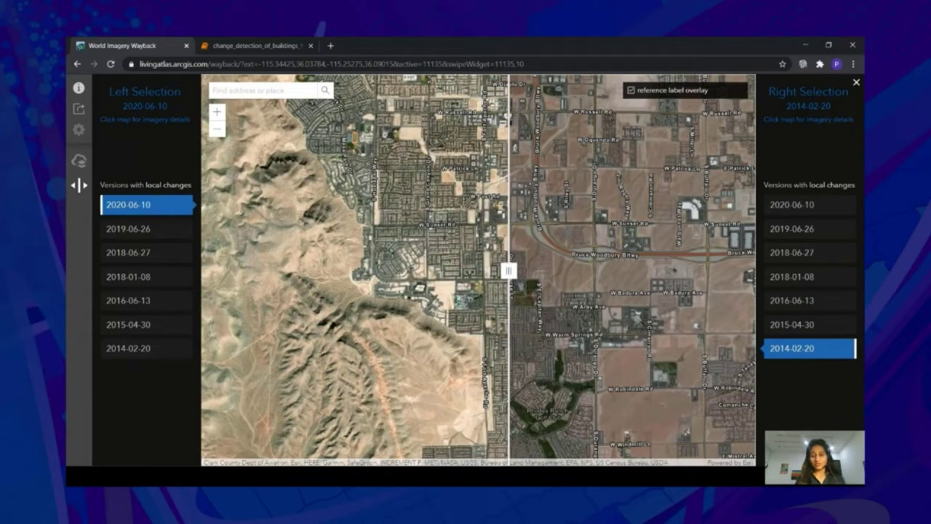
left_click(805, 44)
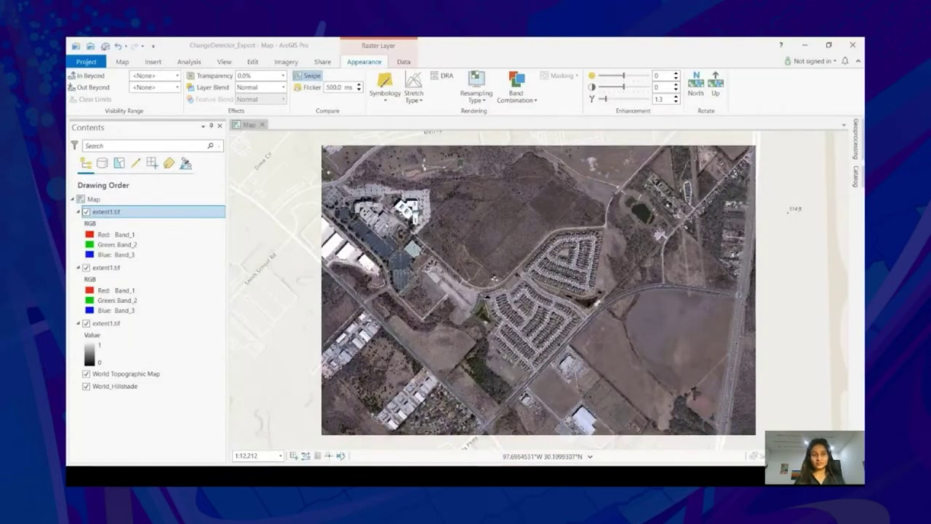
- Browse the input_rasters folder in File Explorer, look into 2014rasters, and return to the map
key("alt+Tab")
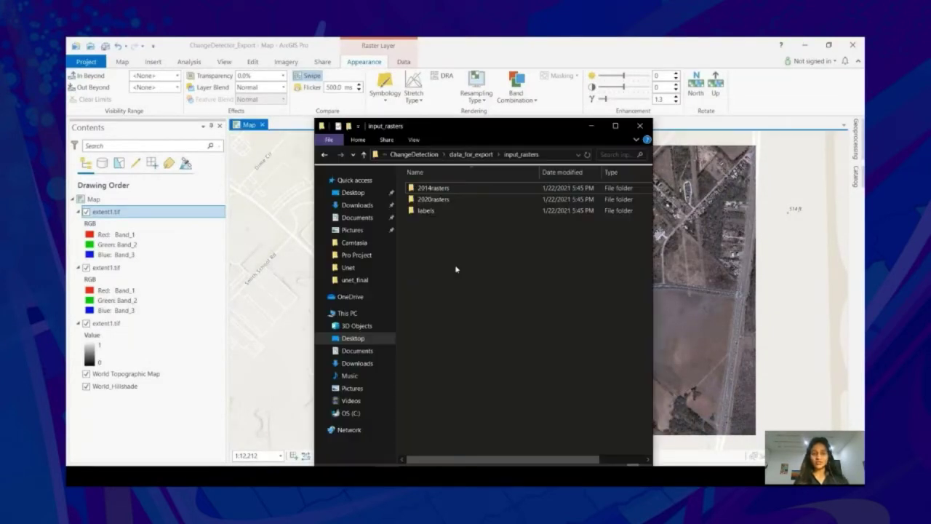
double_click(452, 191)
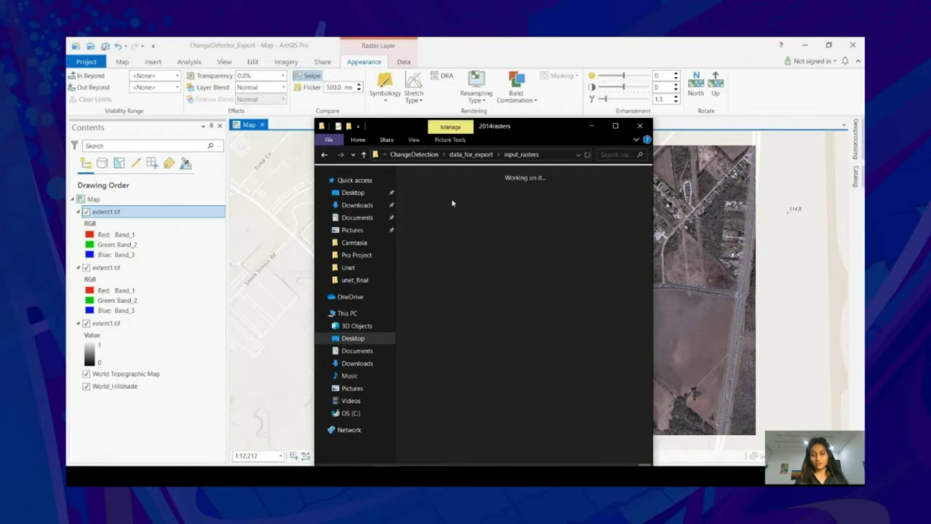
left_click(470, 157)
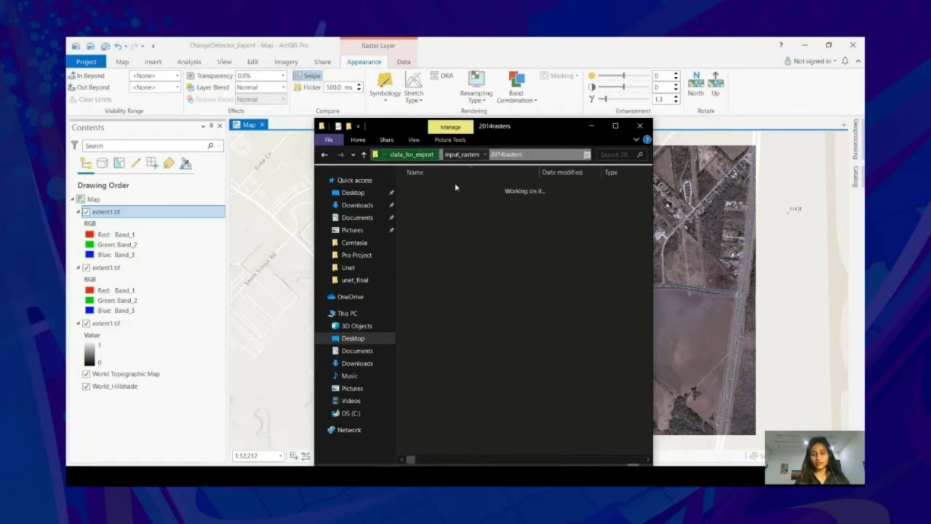
left_click(592, 125)
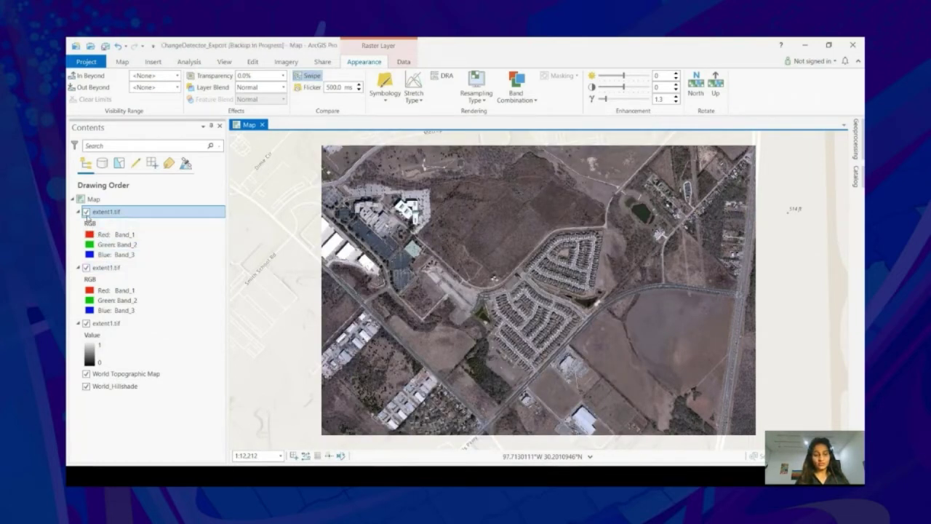
- Toggle the before and after extent1.tif rasters to compare them, leaving both RGB layers hidden above the label raster
left_click(85, 211)
left_click(86, 211)
left_click(89, 268)
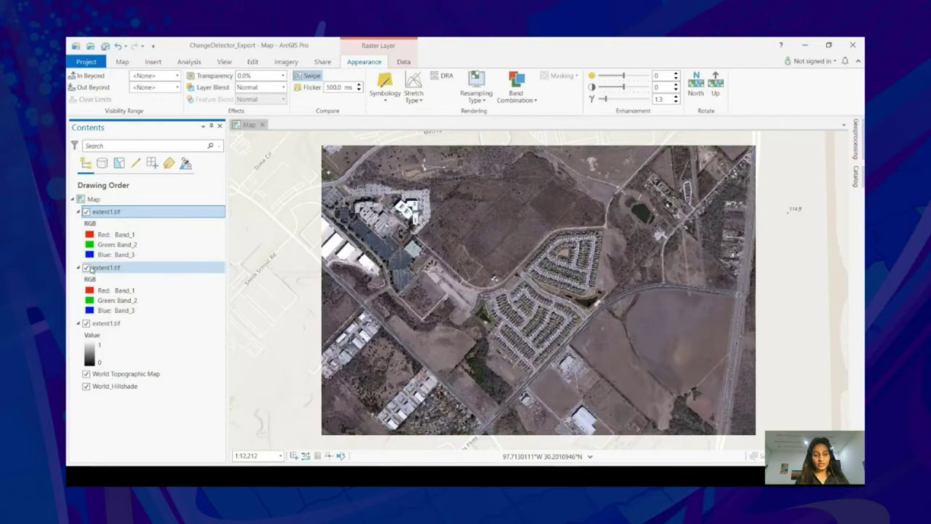
left_click(87, 269)
left_click(86, 212)
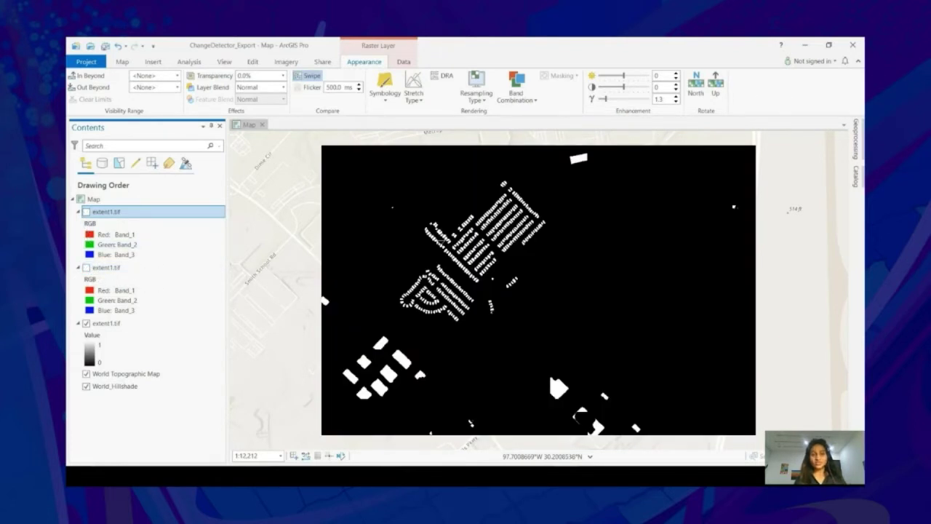
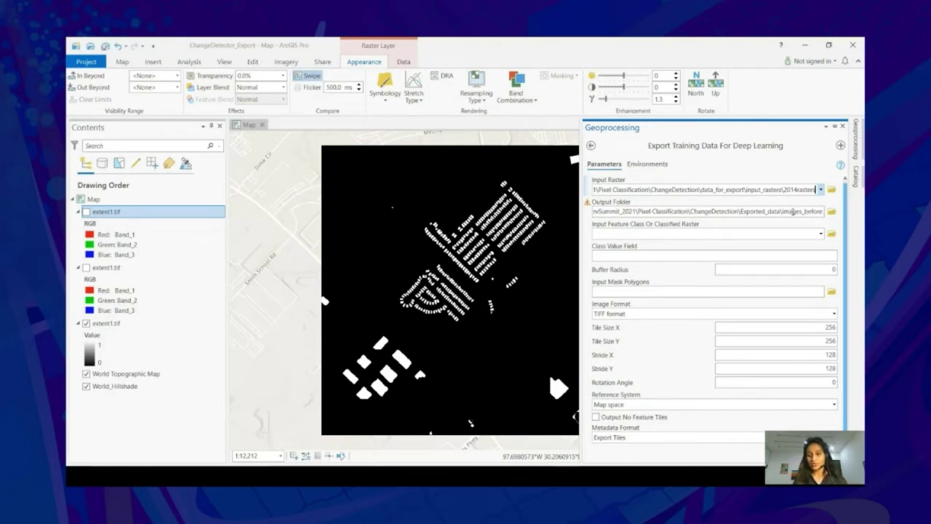
- Add mask.shp from the shapefile folder to the map, above the label raster
left_click(402, 167)
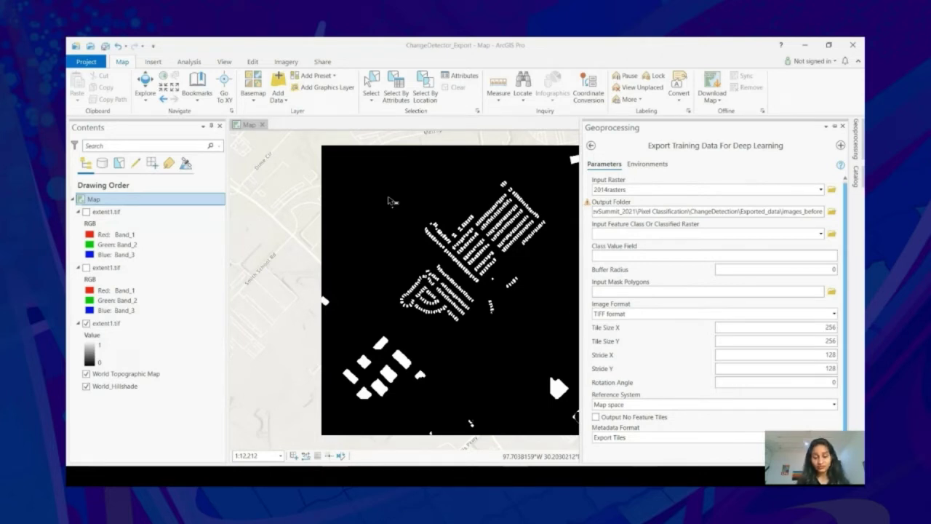
key("alt+Tab")
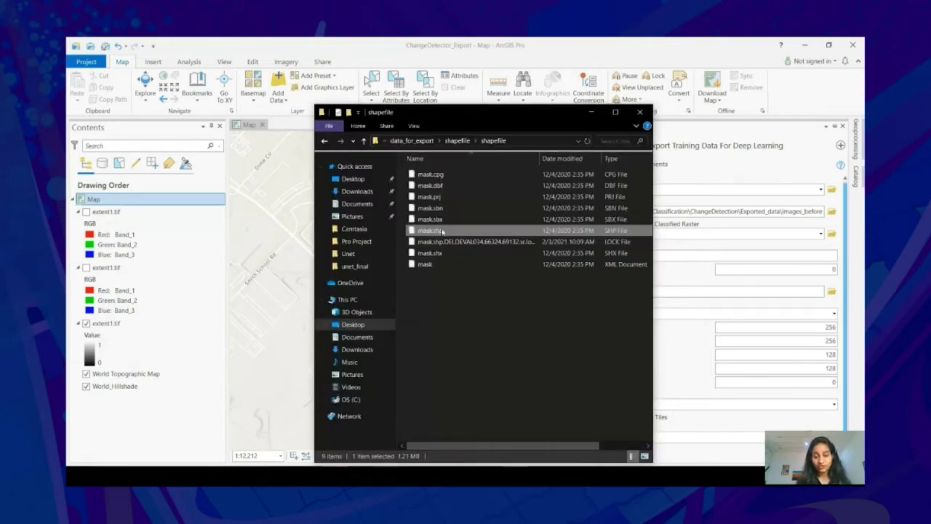
left_click_drag(442, 231, 146, 320)
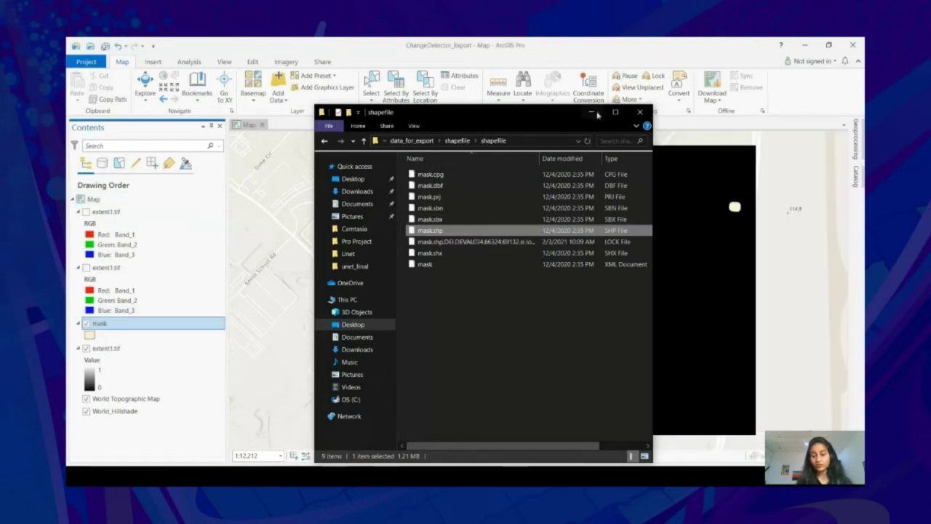
left_click(591, 112)
- Set the mask layer as the input mask polygons in Export Training Data For Deep Learning
left_click(856, 149)
left_click(821, 291)
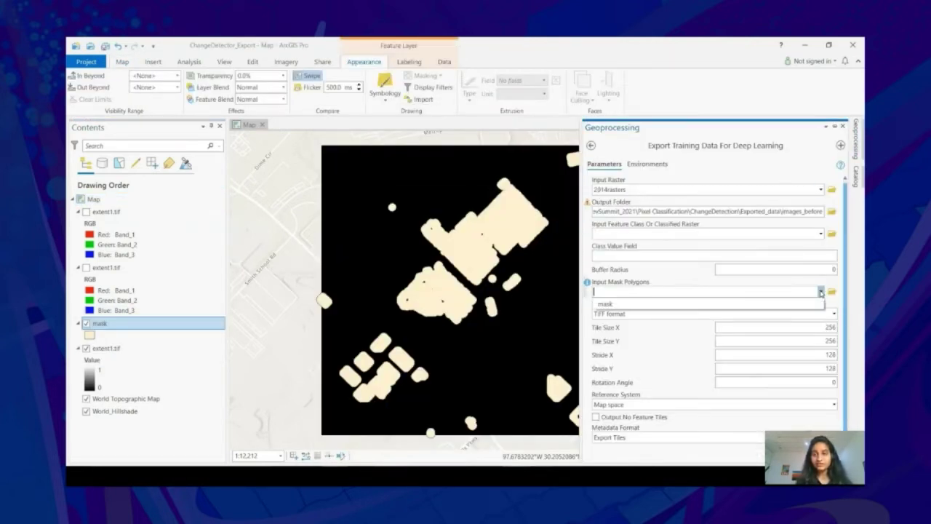
left_click(625, 305)
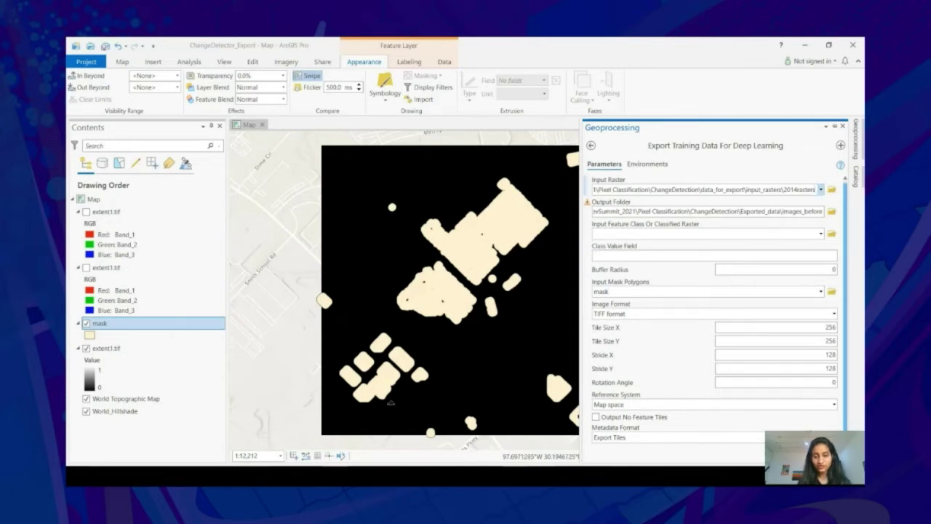
- Browse the exported images_before folder and its parent Exported_data folder, and return to the export tool
left_click(387, 436)
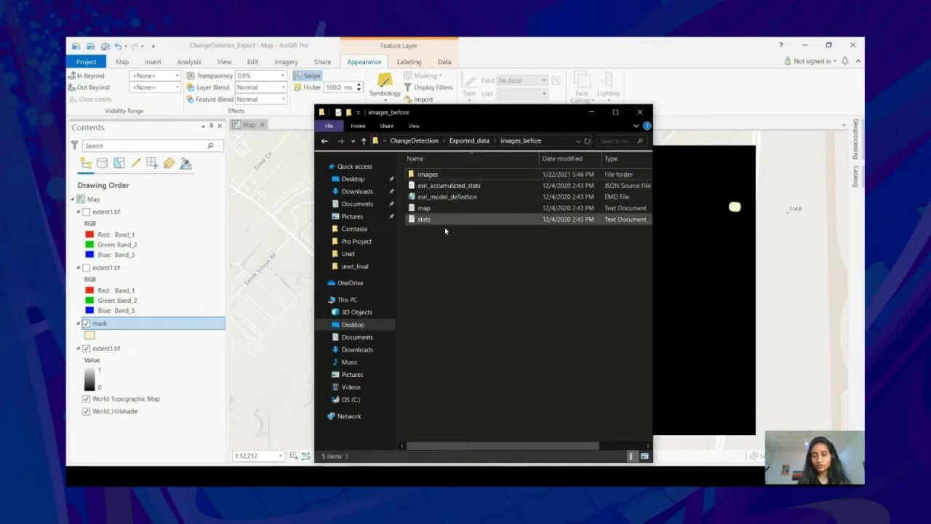
left_click(469, 141)
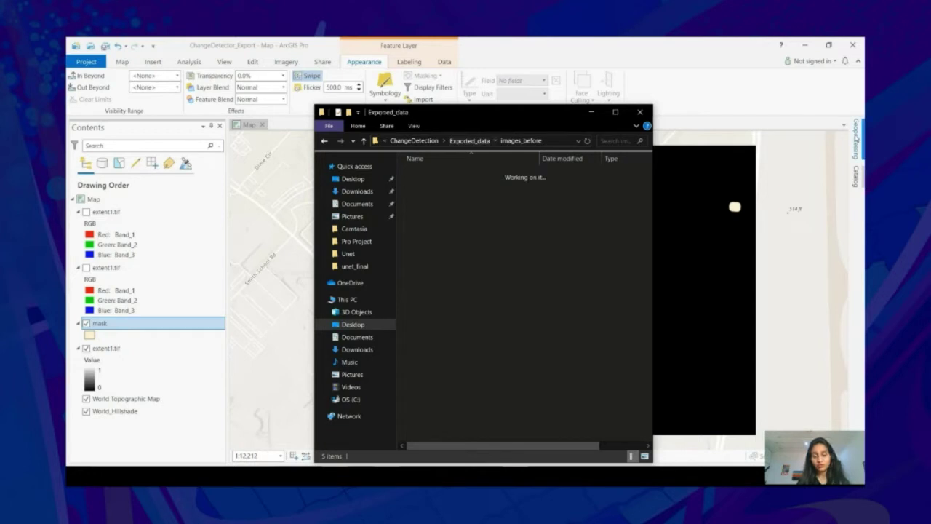
left_click(856, 139)
left_click(857, 140)
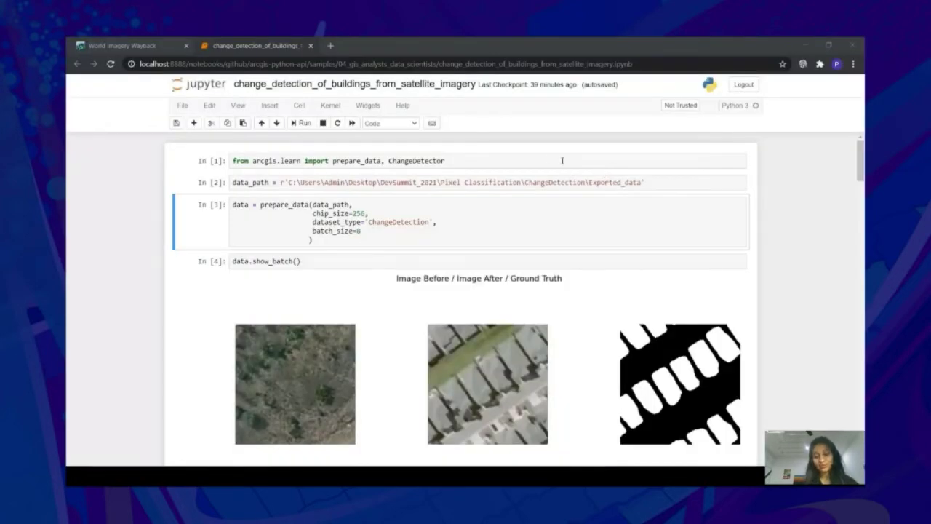
- Review the arcgis.learn imports and prepare_data arguments, and examine the show_batch before, after and ground-truth image chips
left_click_drag(333, 161, 445, 161)
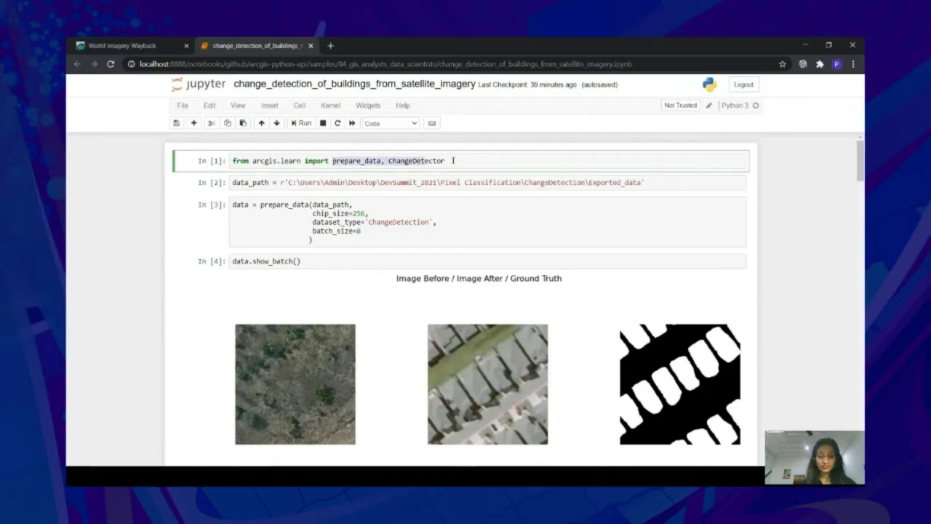
left_click(240, 207)
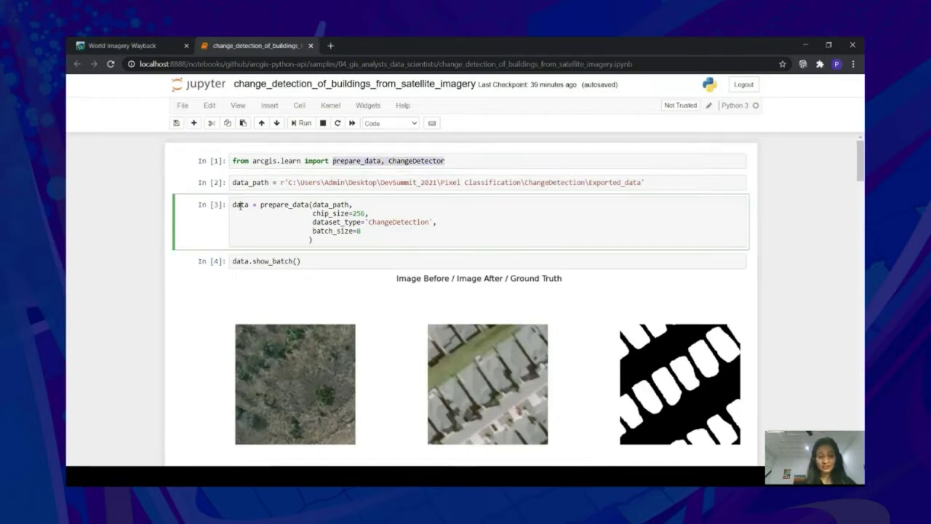
double_click(332, 204)
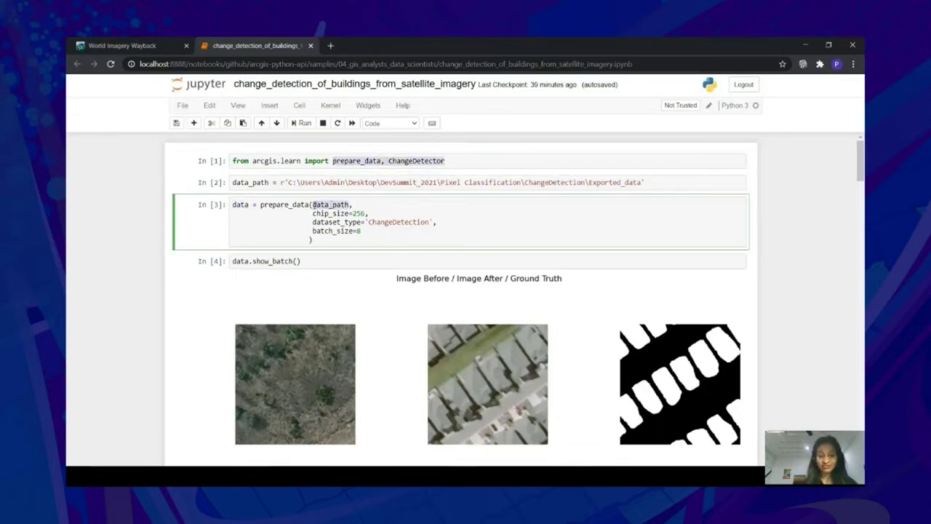
double_click(333, 223)
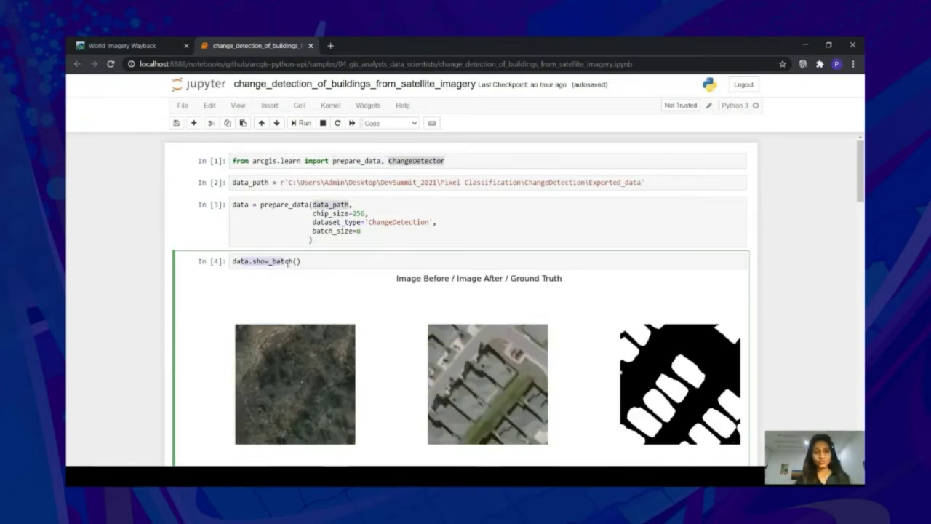
scroll(277, 281, "down", 2)
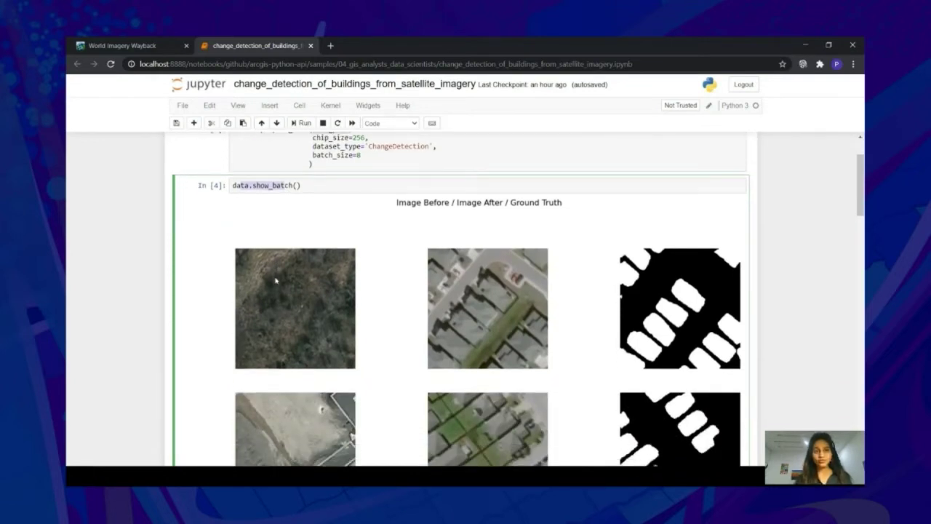
scroll(277, 280, "down", 2)
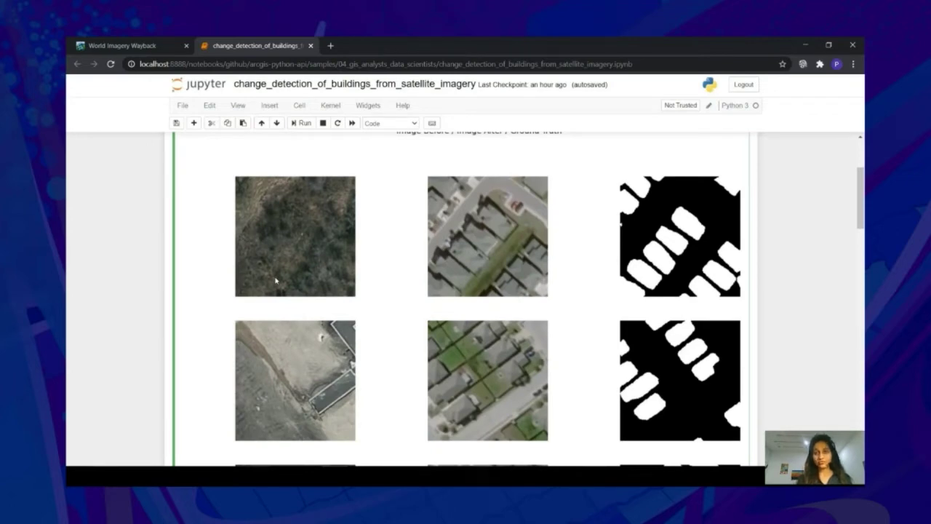
scroll(276, 281, "down", 10)
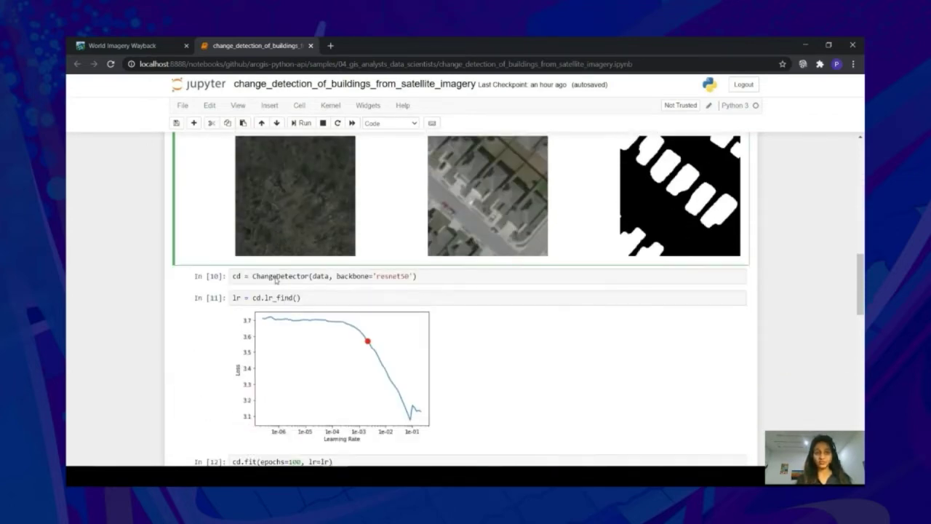
- Review the ChangeDetector model definition, the lr_find learning-rate plot and the cd.fit training table in the notebook
double_click(270, 257)
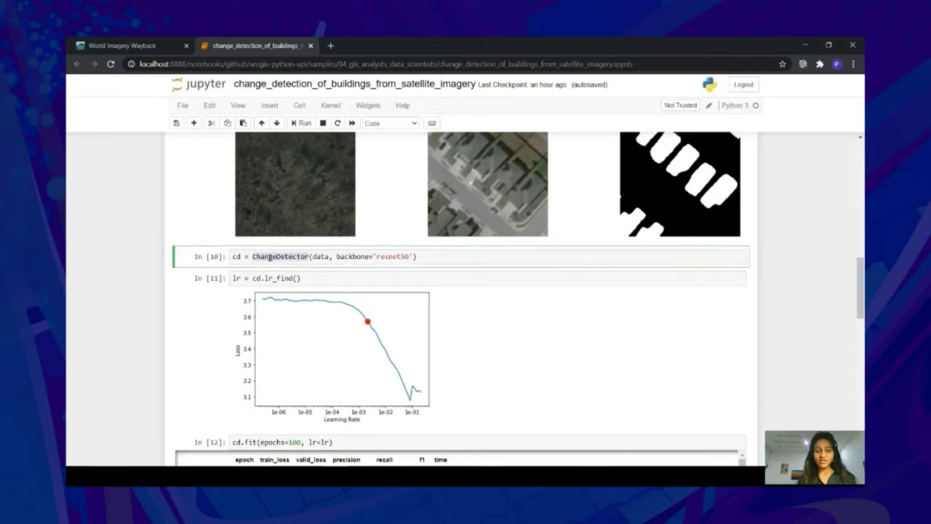
double_click(322, 258)
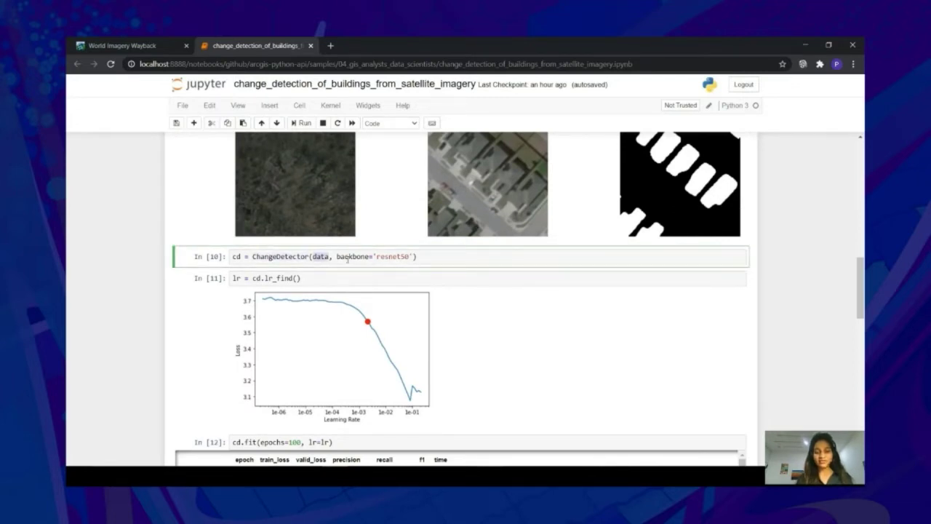
double_click(347, 258)
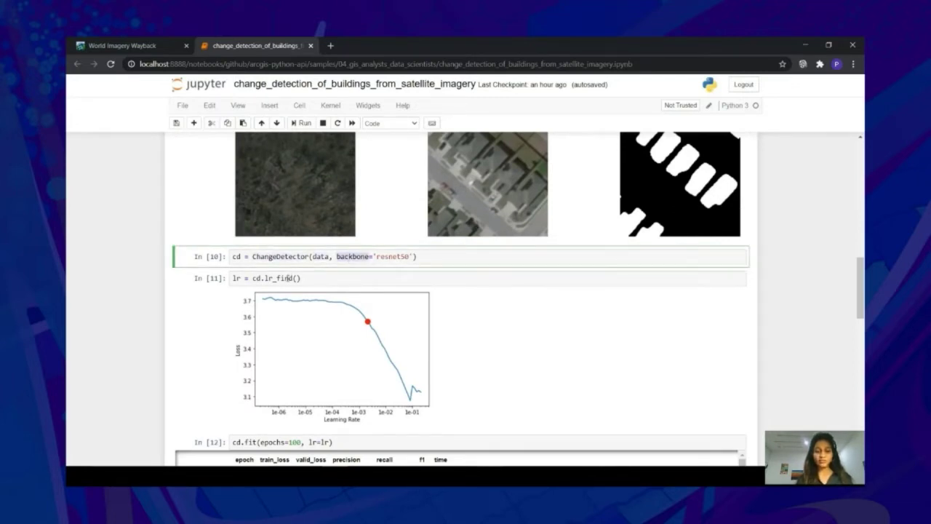
left_click(234, 256)
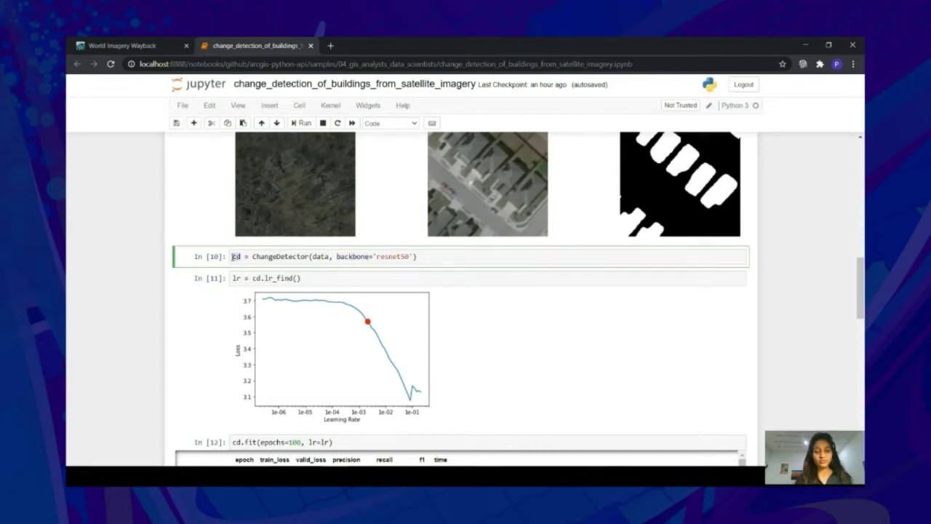
double_click(273, 279)
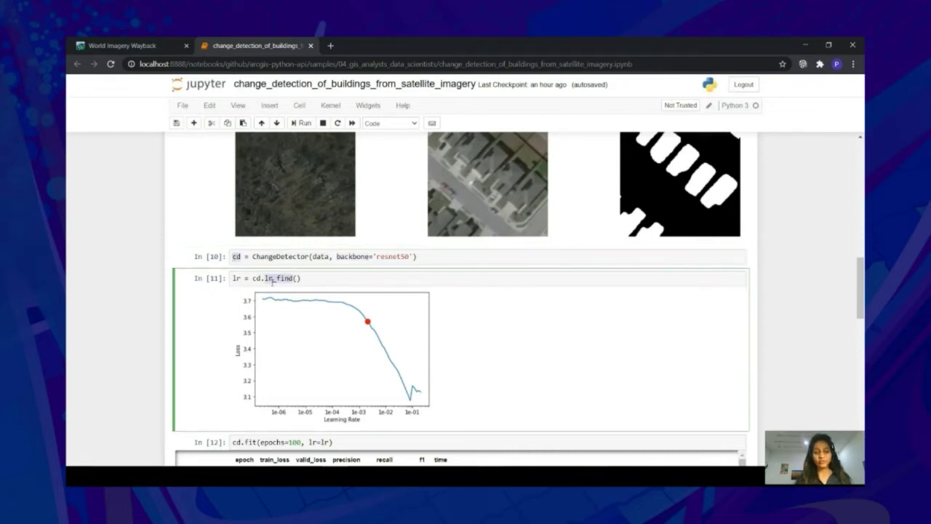
scroll(233, 284, "down", 3)
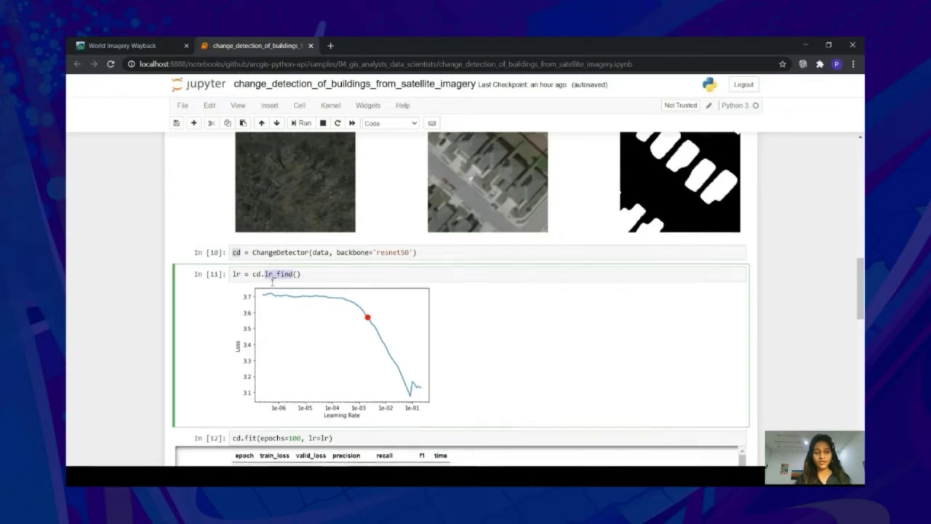
scroll(201, 285, "down", 1)
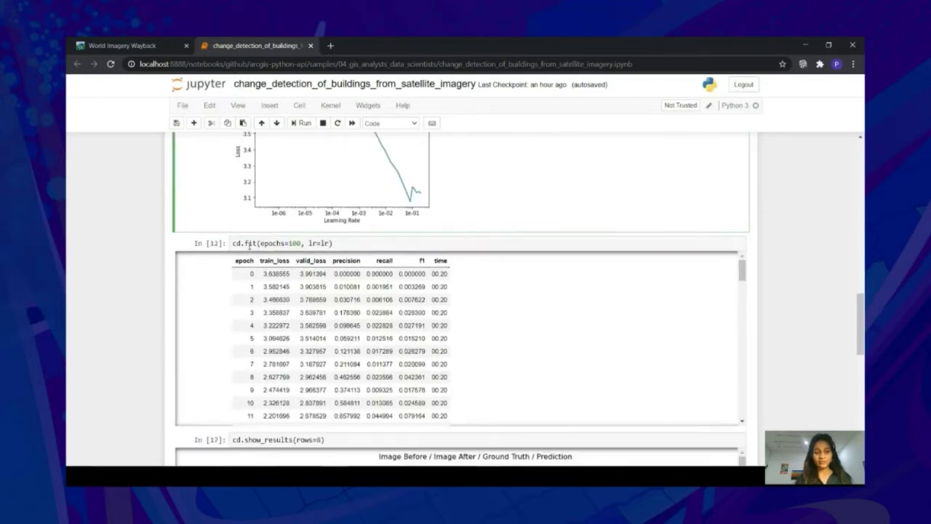
scroll(160, 392, "down", 3)
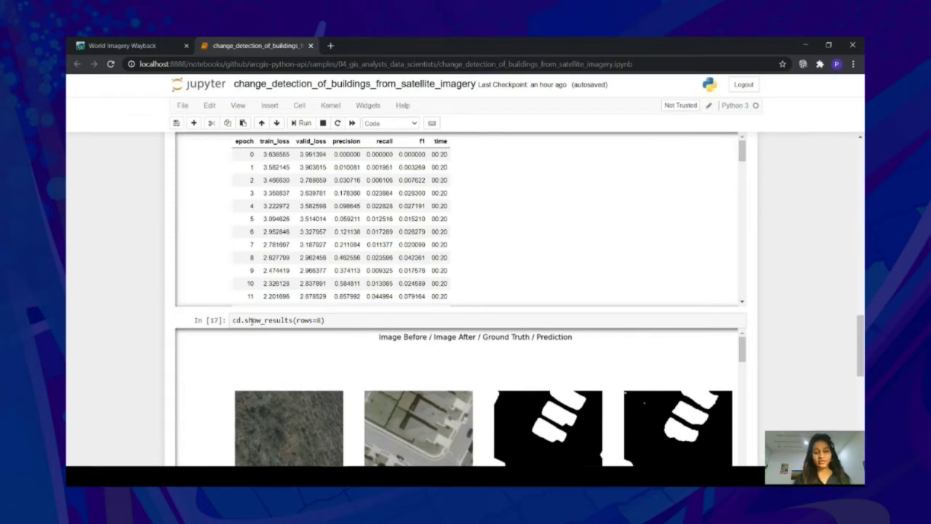
- Examine the show_results rows, comparing the before and after images with the ground truth and prediction masks
double_click(251, 321)
scroll(298, 352, "down", 2)
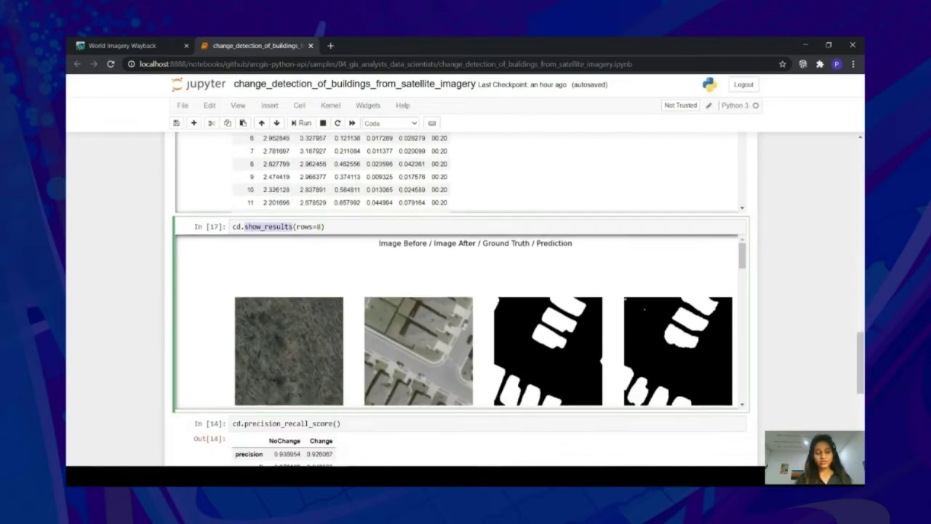
scroll(298, 351, "down", 2)
scroll(298, 353, "up", 2)
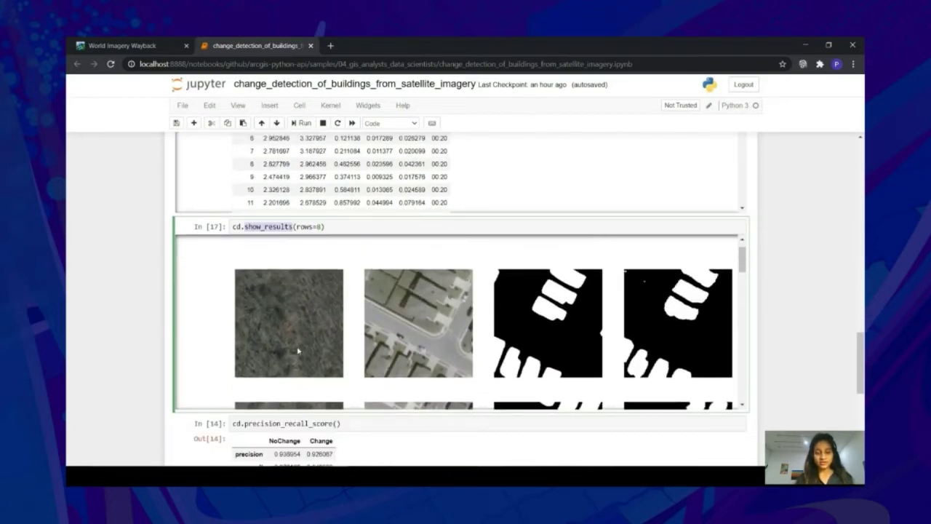
scroll(279, 268, "up", 1)
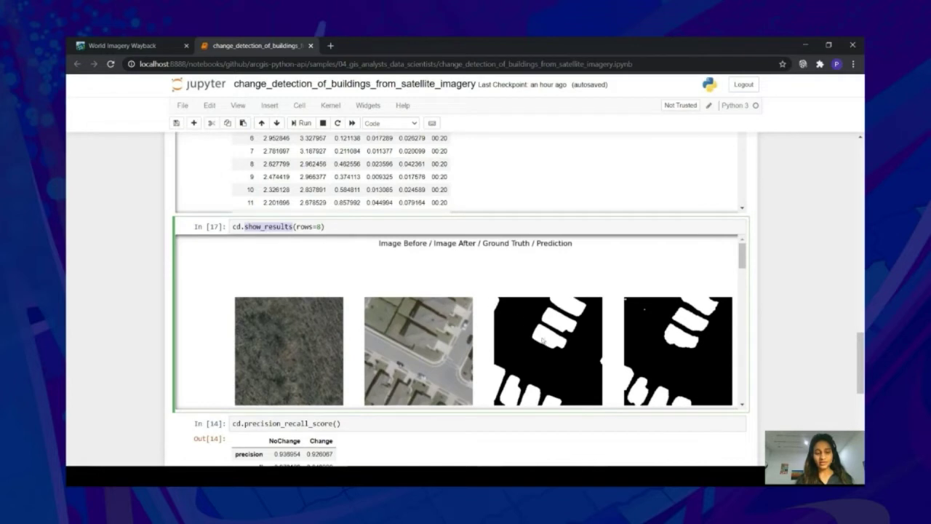
scroll(543, 350, "down", 1)
scroll(542, 350, "down", 3)
scroll(543, 350, "up", 4)
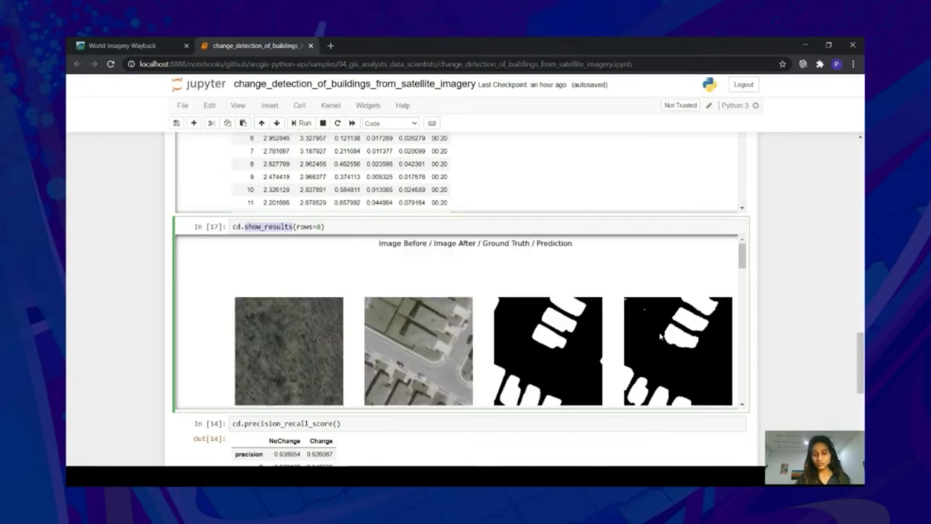
scroll(664, 357, "down", 3)
scroll(663, 368, "up", 2)
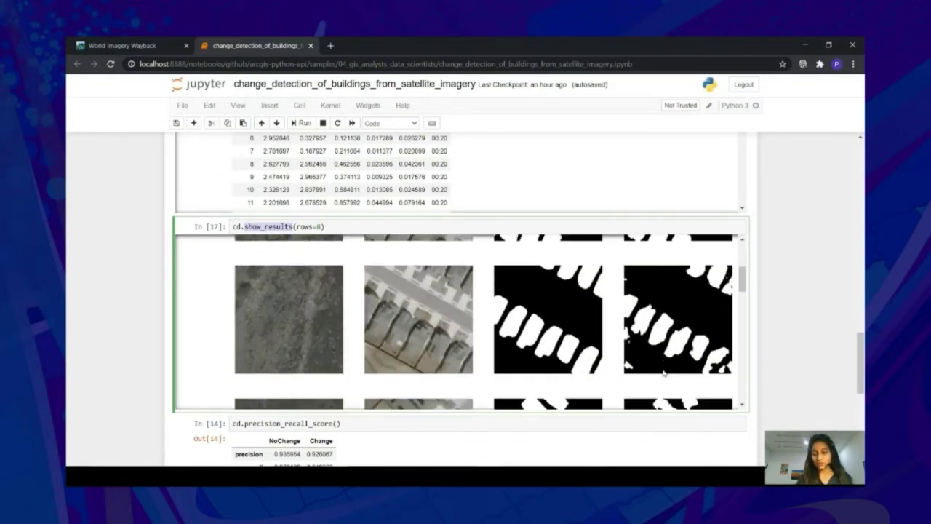
scroll(613, 367, "down", 1)
scroll(613, 366, "down", 2)
scroll(743, 370, "down", 3)
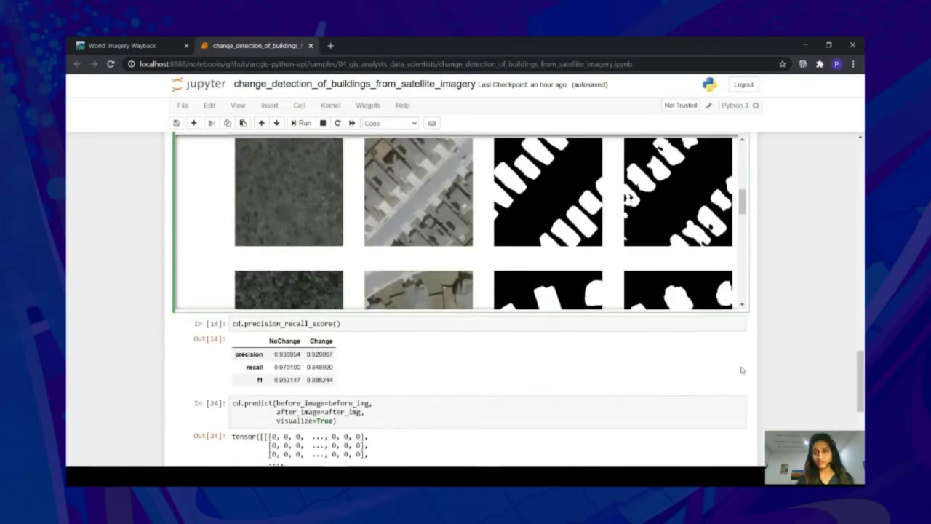
- Review the cd.predict cell, its before_image and visualize arguments, and the predicted change image in its output
scroll(737, 377, "down", 3)
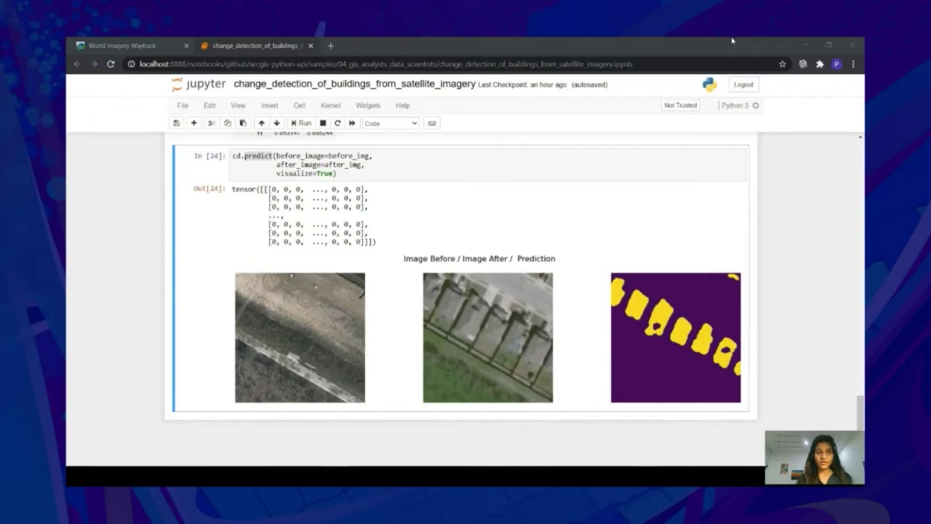
left_click(803, 41)
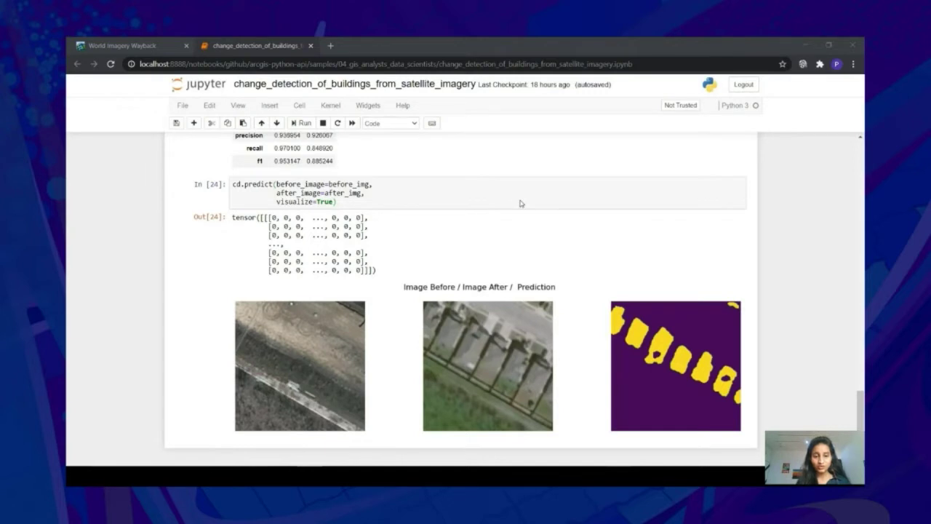
double_click(301, 185)
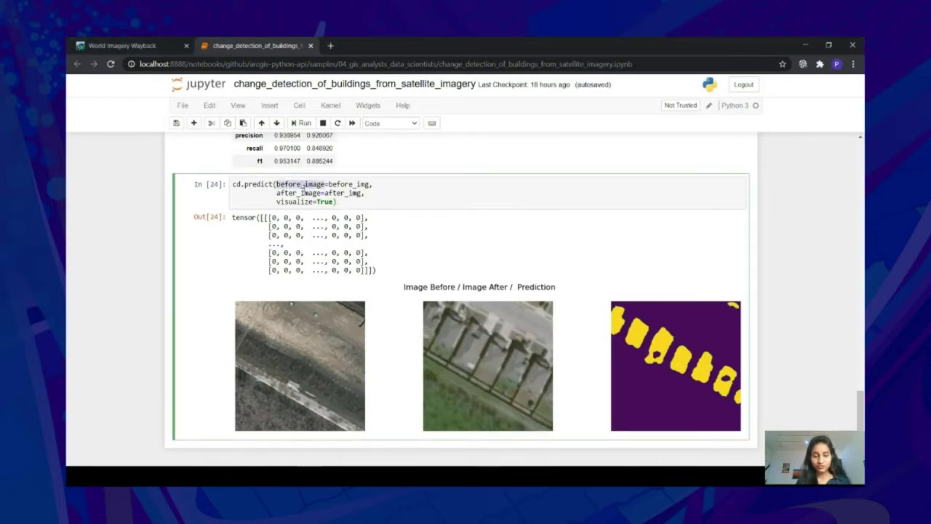
double_click(303, 202)
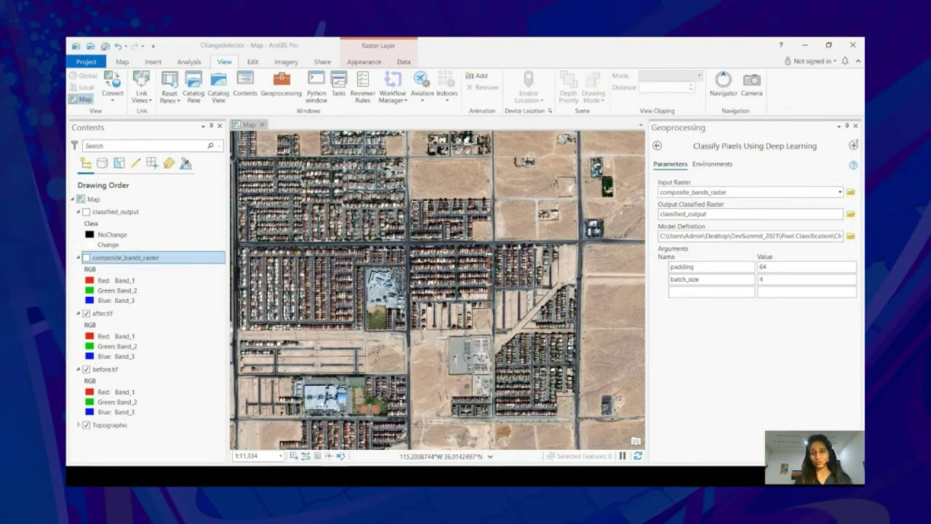
- Switch to the open Composite Bands tool in ArcGIS Pro and toggle after.tif to compare it with before.tif on the map
left_click(853, 147)
left_click(728, 178)
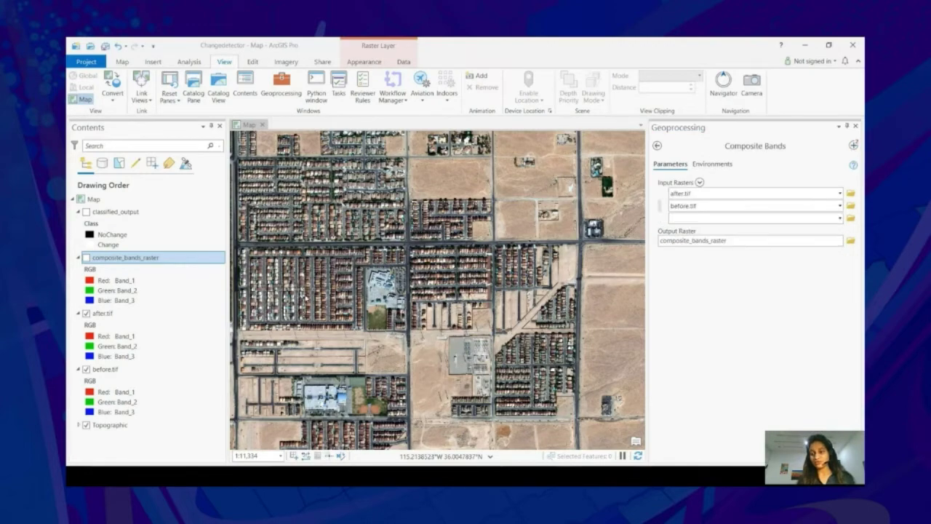
left_click(98, 314)
left_click(86, 315)
left_click(87, 315)
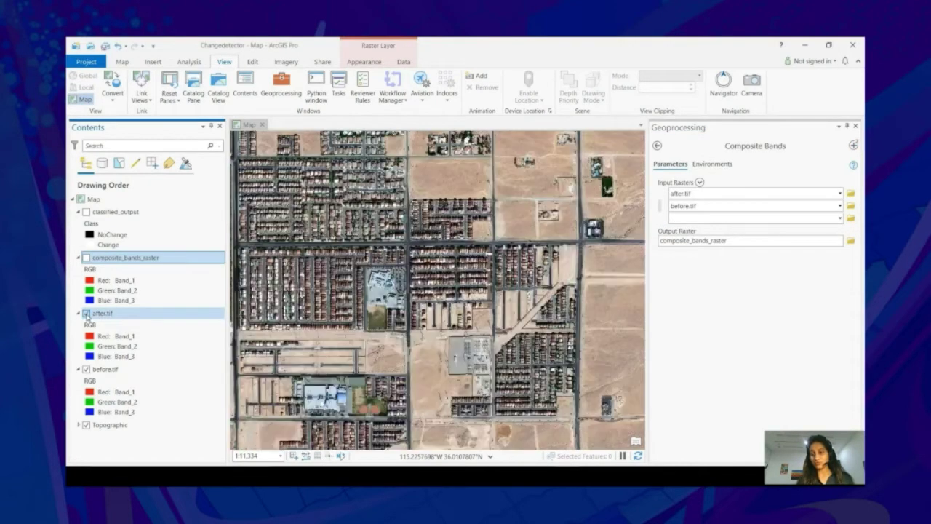
left_click(87, 315)
left_click(86, 315)
left_click(87, 314)
- Hide before.tif and toggle composite_bands_raster on and off to view the composite raster by itself
left_click(87, 370)
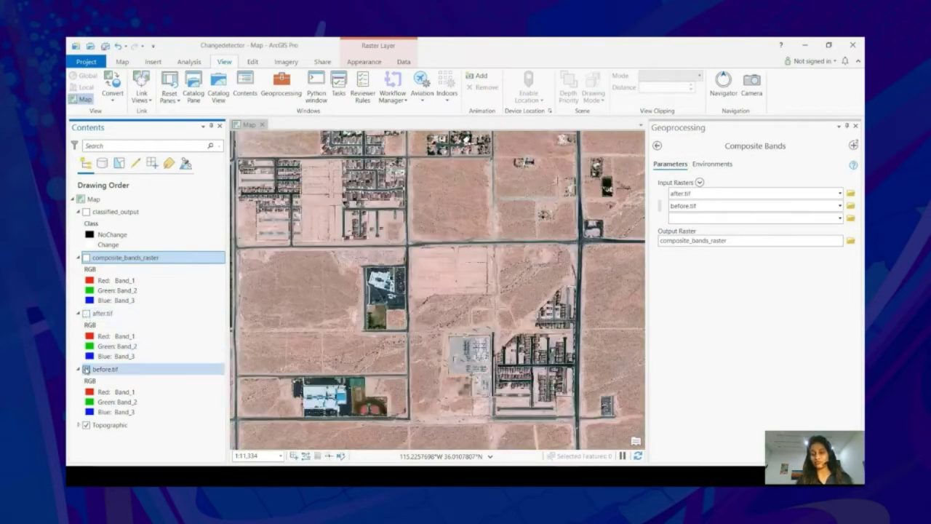
left_click(86, 258)
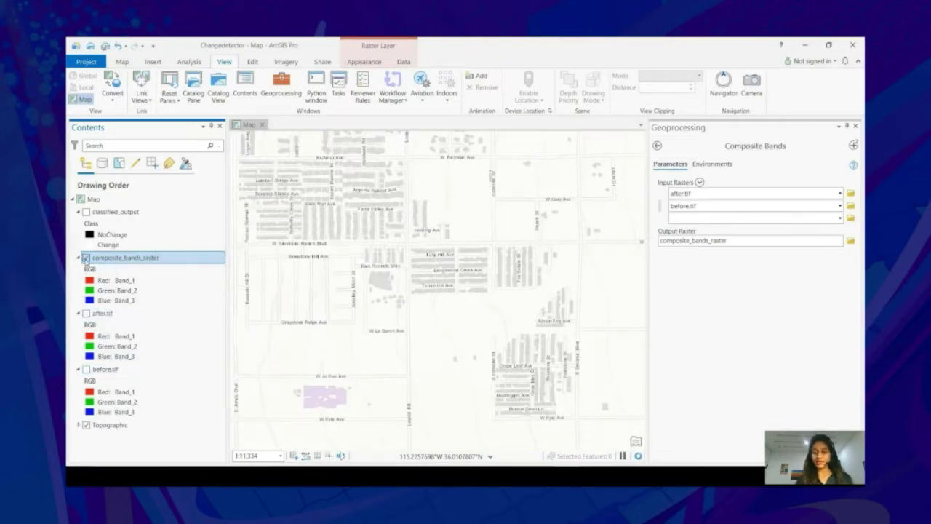
left_click(86, 258)
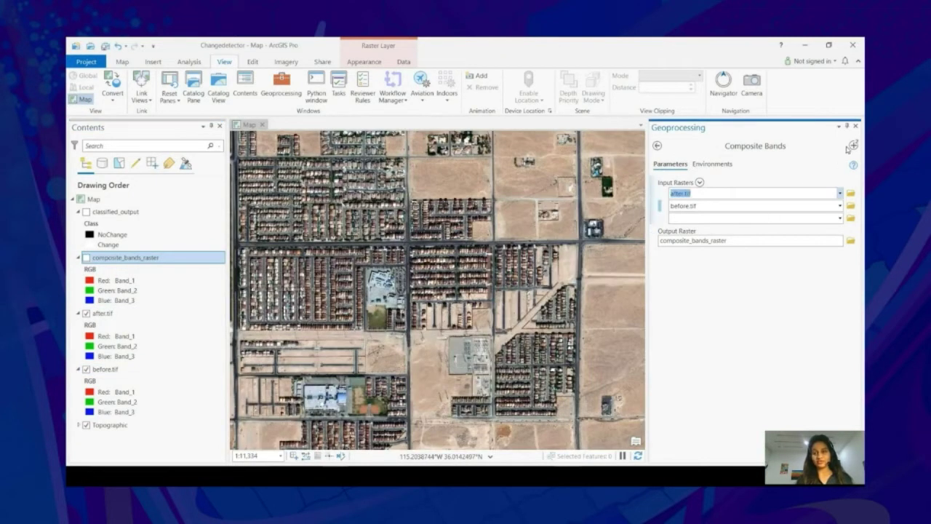
- Set the cell size environment of Classify Pixels Using Deep Learning to 0.3 and return to the tool's parameters
left_click(853, 145)
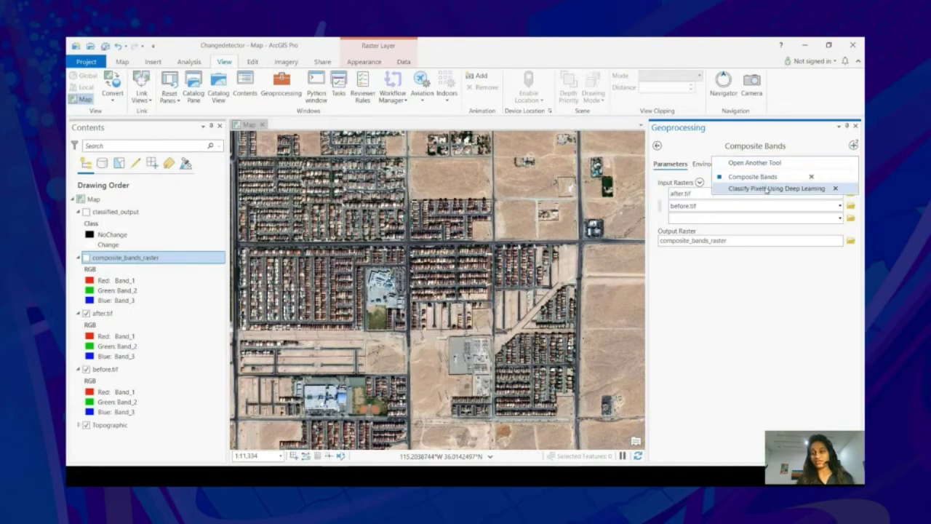
left_click(768, 189)
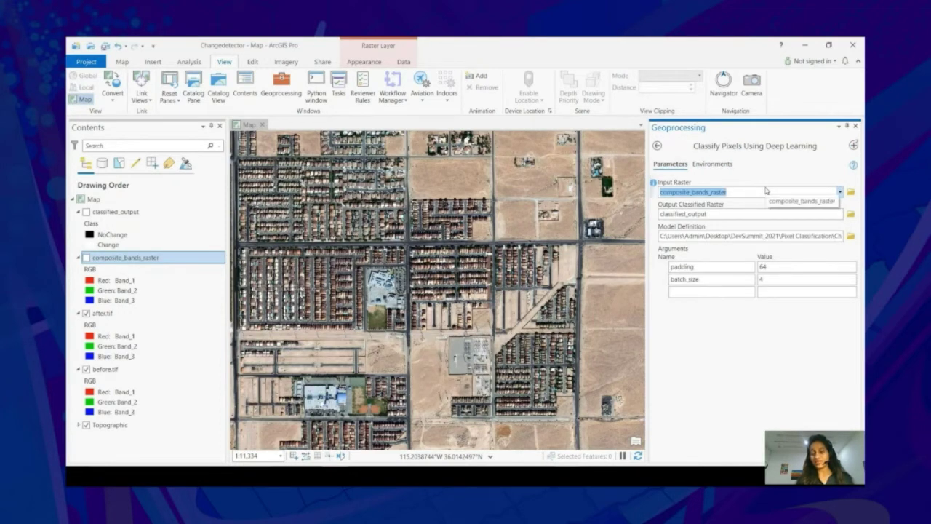
left_click(717, 164)
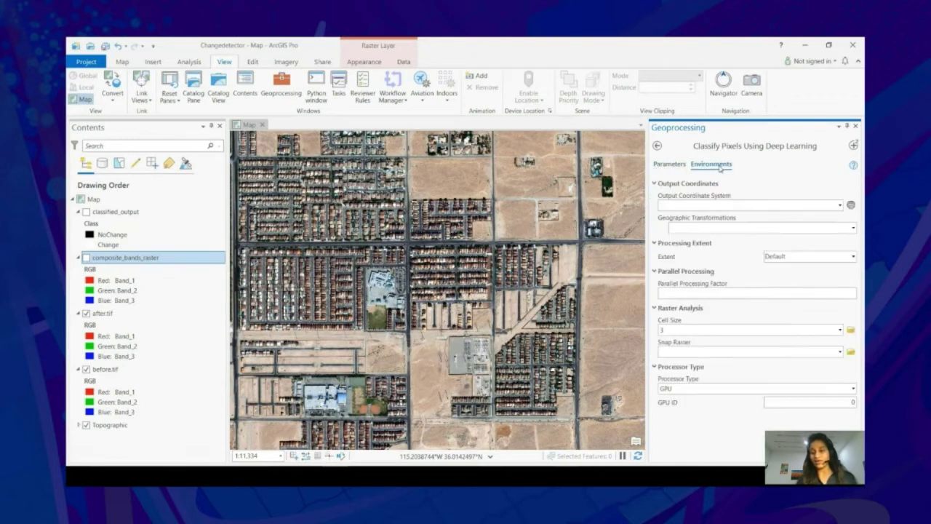
left_click(676, 330)
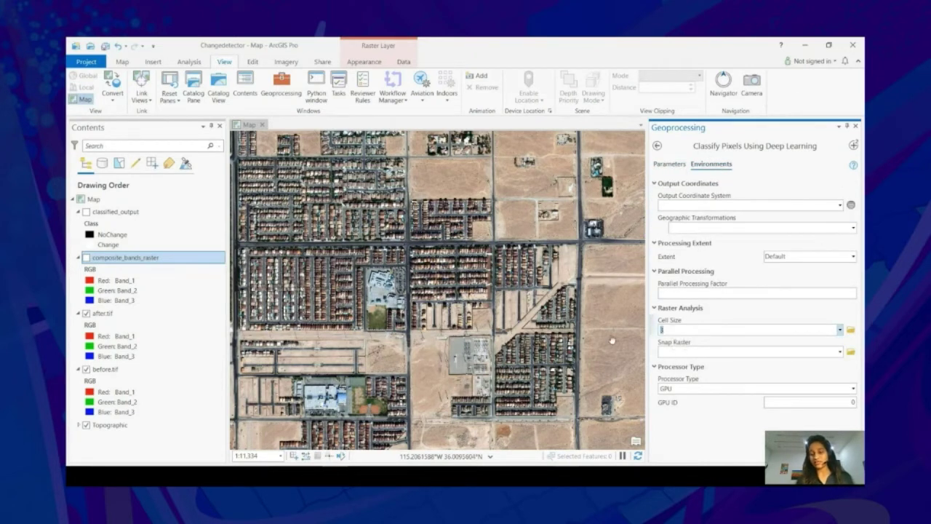
type("0.3")
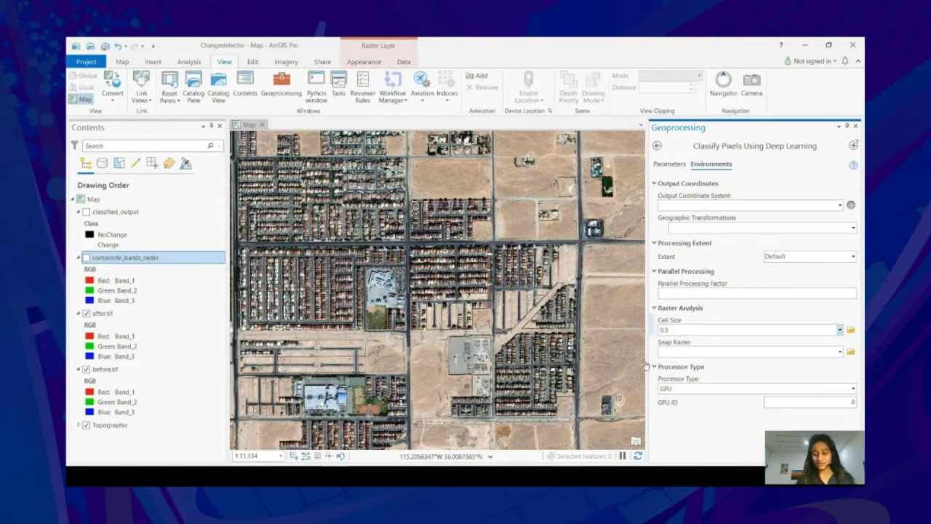
left_click(673, 165)
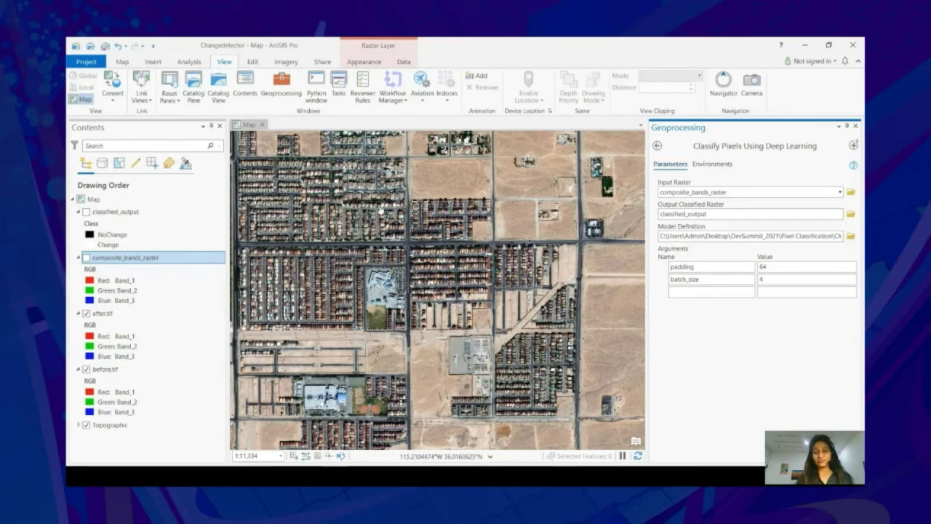
- Toggle classified_output and after.tif to compare the detected changes with the before and after imagery, leaving classified_output turned on
left_click(87, 258)
left_click(87, 212)
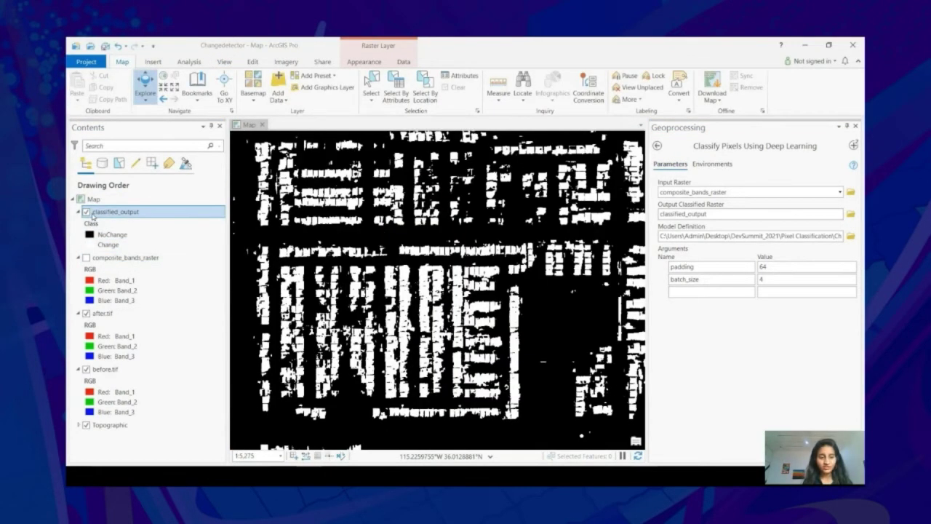
left_click(87, 211)
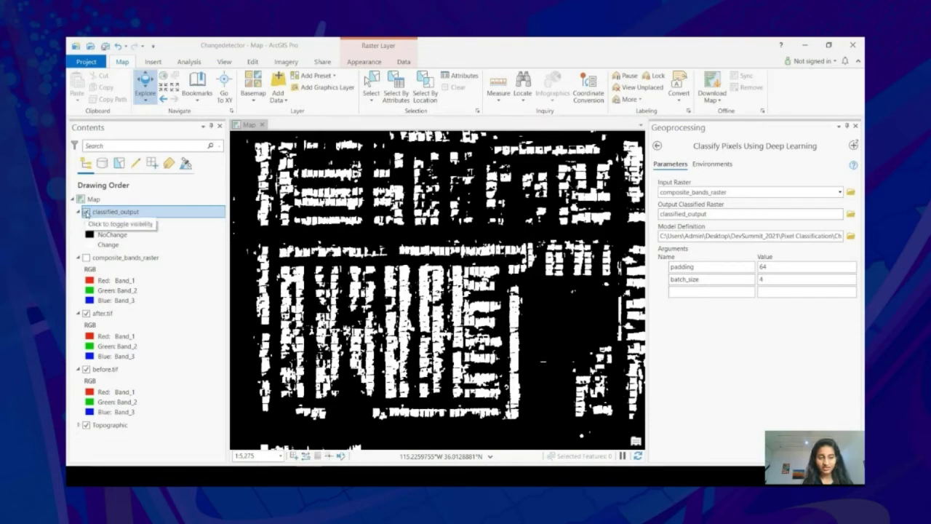
left_click(87, 313)
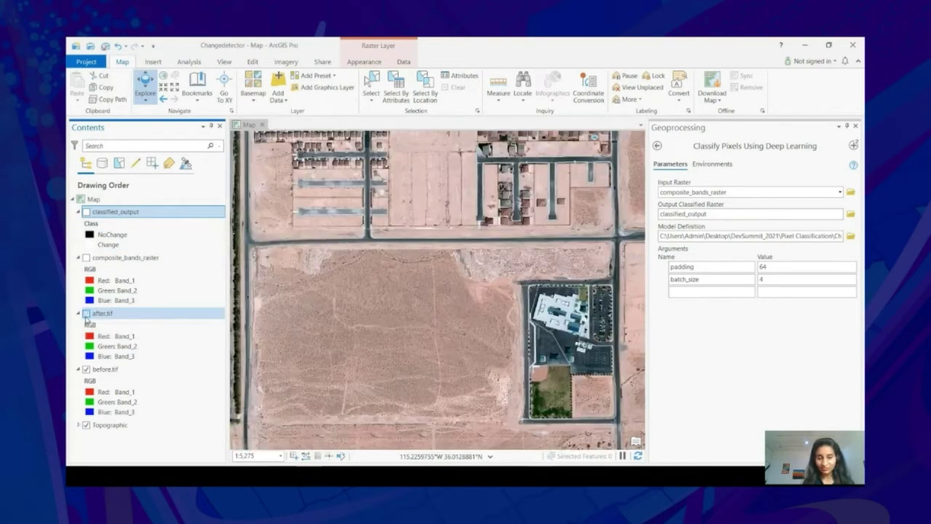
left_click(86, 314)
left_click(86, 212)
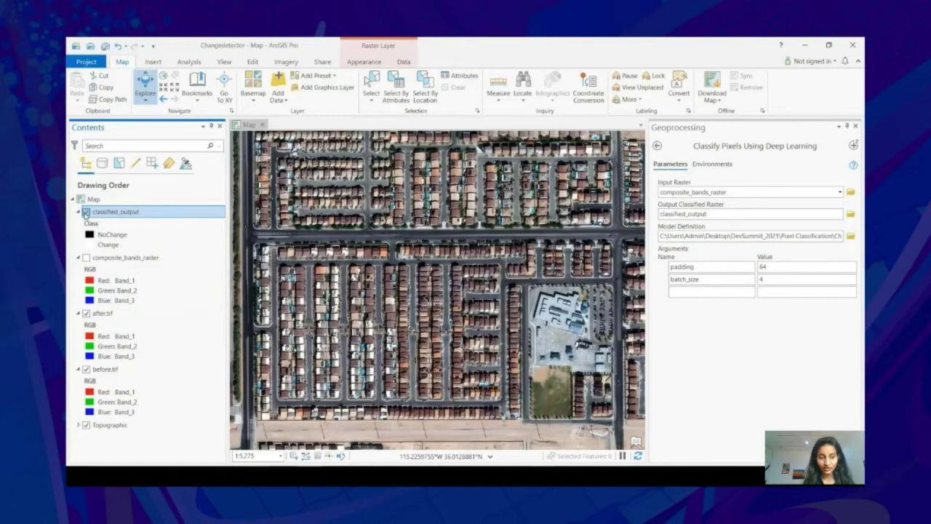